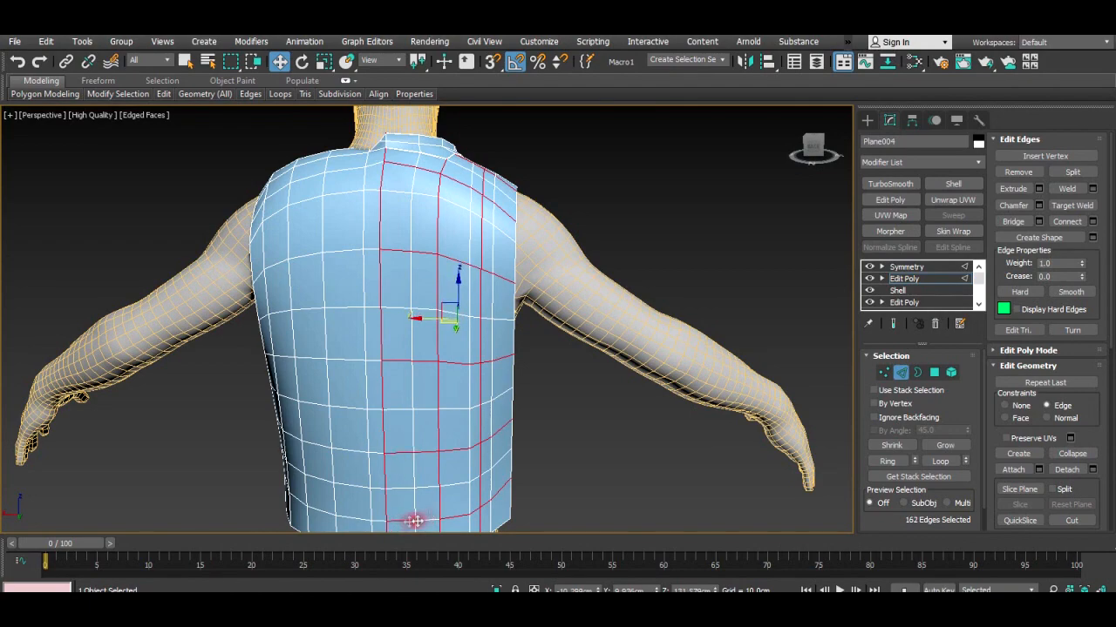
# Add the missing edge loops around the vest's back, side and shoulder to the seam edge selection.
pyautogui.keyDown('alt'); pyautogui.moveTo(427, 521); pyautogui.dragTo(404, 298, button='middle'); pyautogui.keyUp('alt')
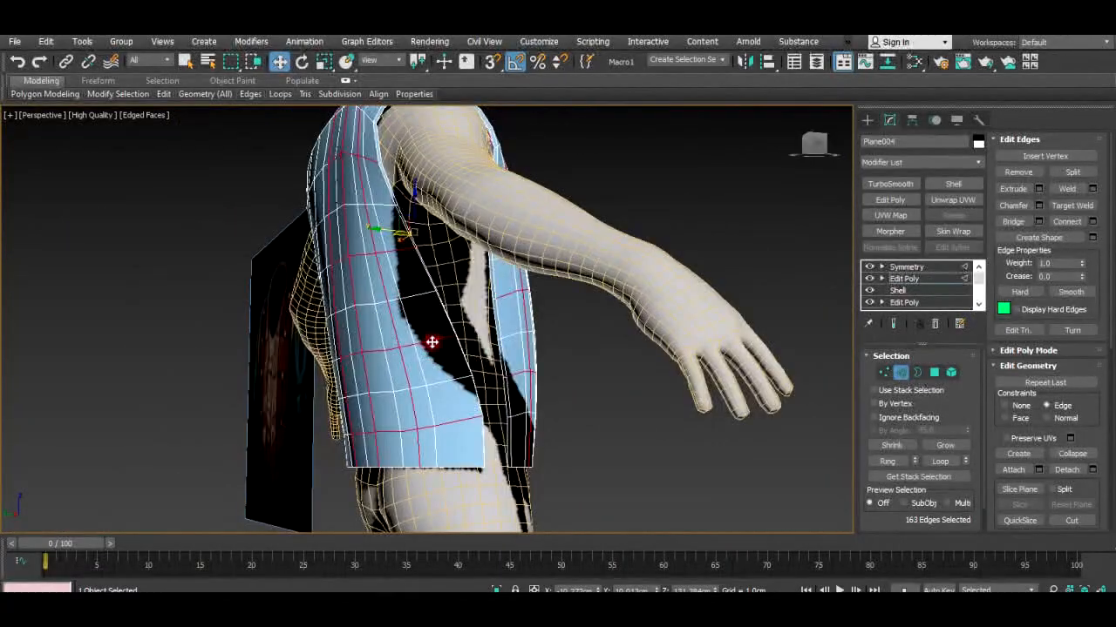
pyautogui.keyDown('alt'); pyautogui.moveTo(462, 419); pyautogui.dragTo(486, 410, button='middle'); pyautogui.keyUp('alt')
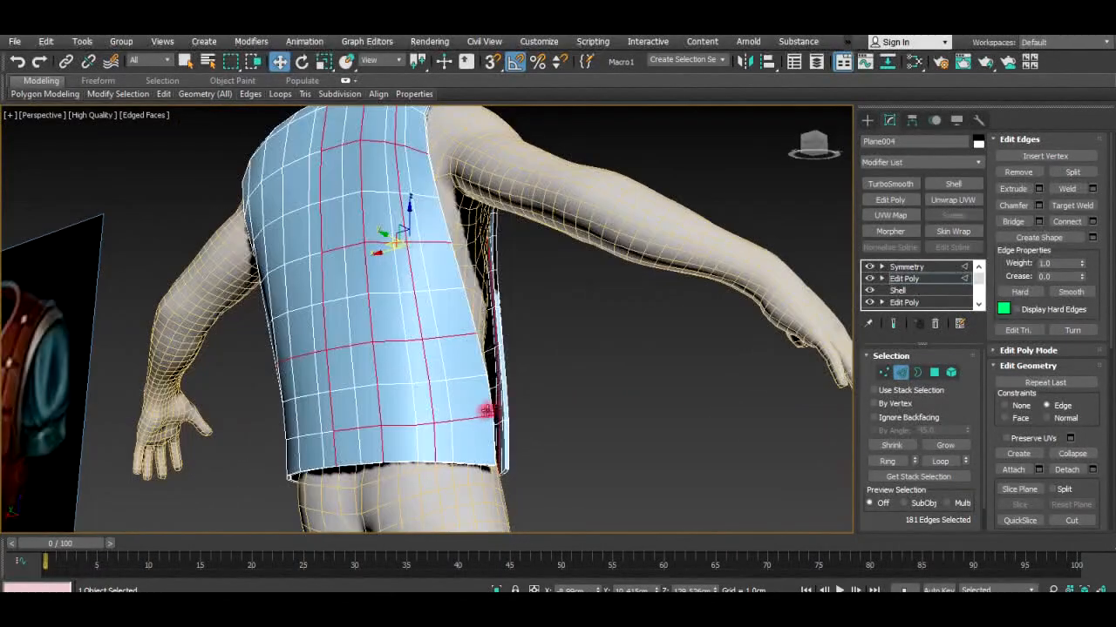
pyautogui.keyDown('ctrl'); pyautogui.doubleClick(409, 159); pyautogui.keyUp('ctrl')
pyautogui.keyDown('alt'); pyautogui.moveTo(415, 150); pyautogui.dragTo(409, 273, button='middle'); pyautogui.keyUp('alt')
pyautogui.keyDown('ctrl'); pyautogui.doubleClick(411, 249); pyautogui.keyUp('ctrl')
pyautogui.keyDown('ctrl'); pyautogui.doubleClick(443, 245); pyautogui.keyUp('ctrl')
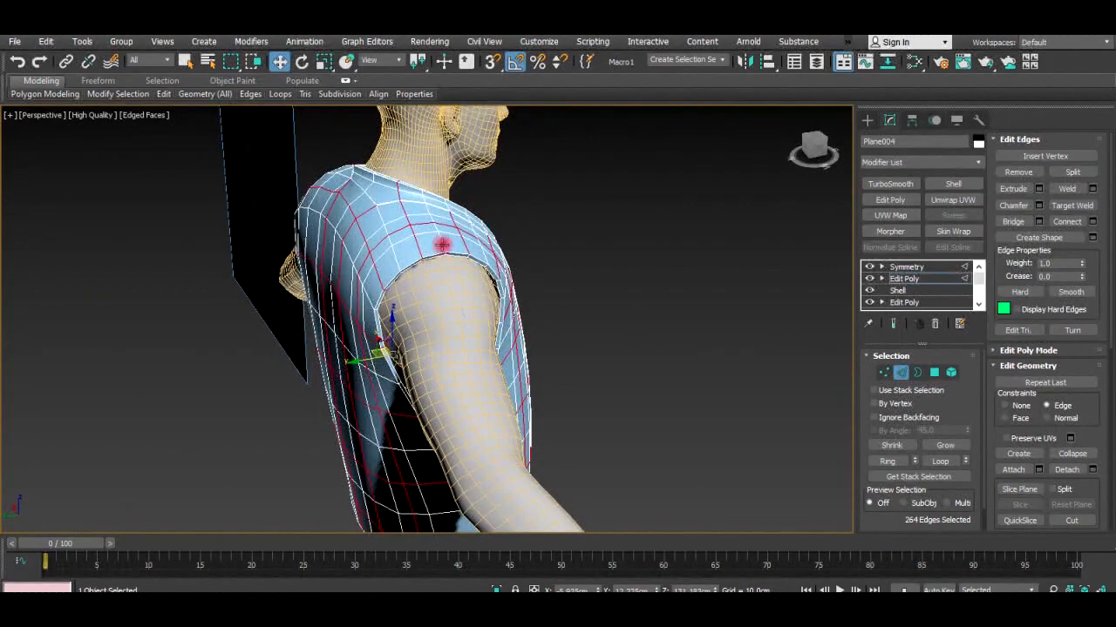
pyautogui.keyDown('alt'); pyautogui.moveTo(467, 247); pyautogui.dragTo(409, 299, button='middle'); pyautogui.keyUp('alt')
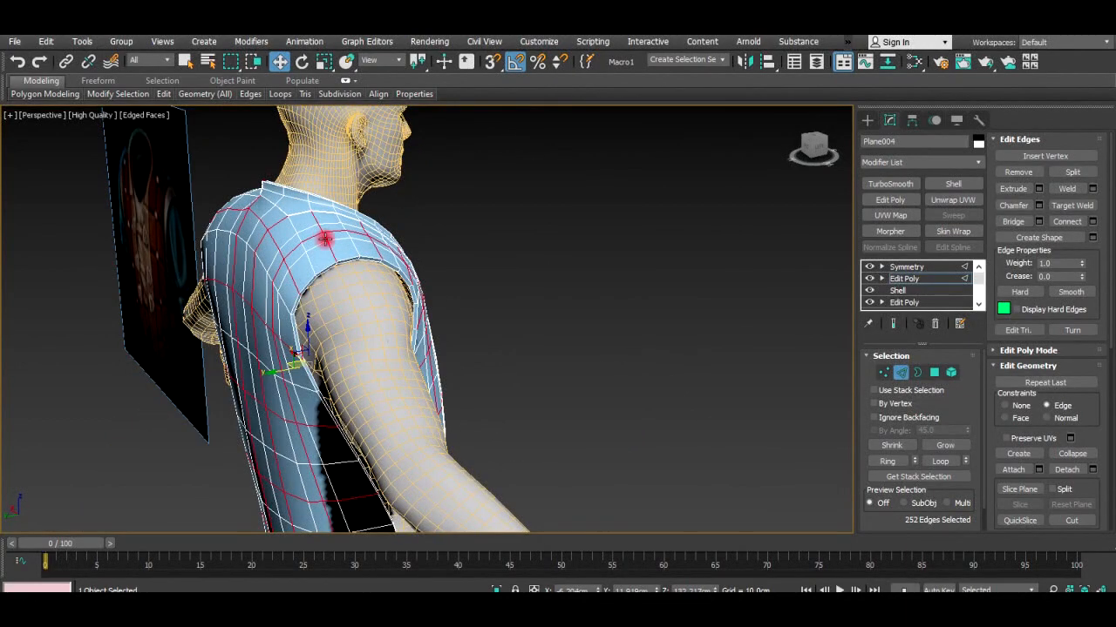
# Isolate the vest and create a shape from the selected seam edges.
pyautogui.hotkey('alt', 'q')
pyautogui.keyDown('alt'); pyautogui.moveTo(311, 378); pyautogui.dragTo(411, 346, button='middle'); pyautogui.keyUp('alt')
pyautogui.scroll(4, 376, 319)
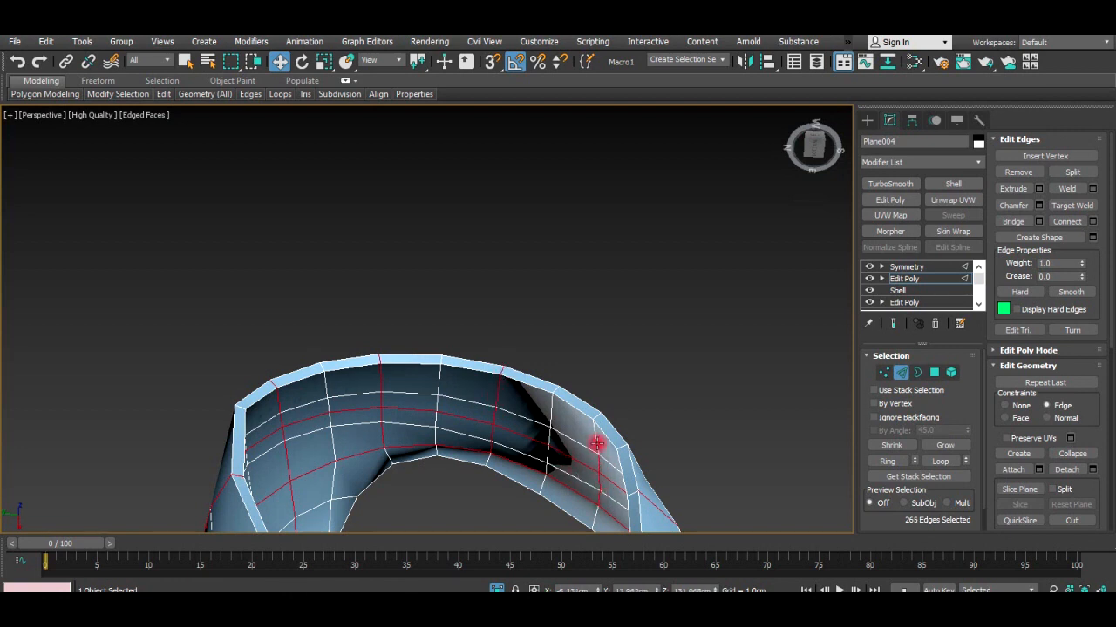
pyautogui.keyDown('alt'); pyautogui.moveTo(597, 419); pyautogui.dragTo(667, 416, button='middle'); pyautogui.keyUp('alt')
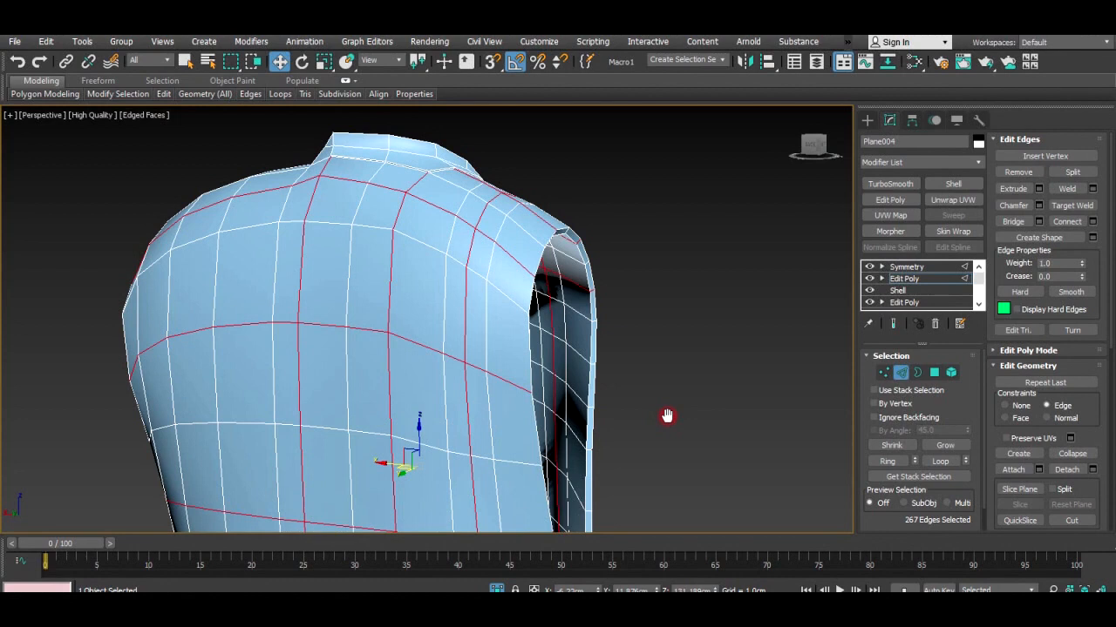
pyautogui.keyDown('alt'); pyautogui.moveTo(667, 416); pyautogui.dragTo(697, 432, button='middle'); pyautogui.keyUp('alt')
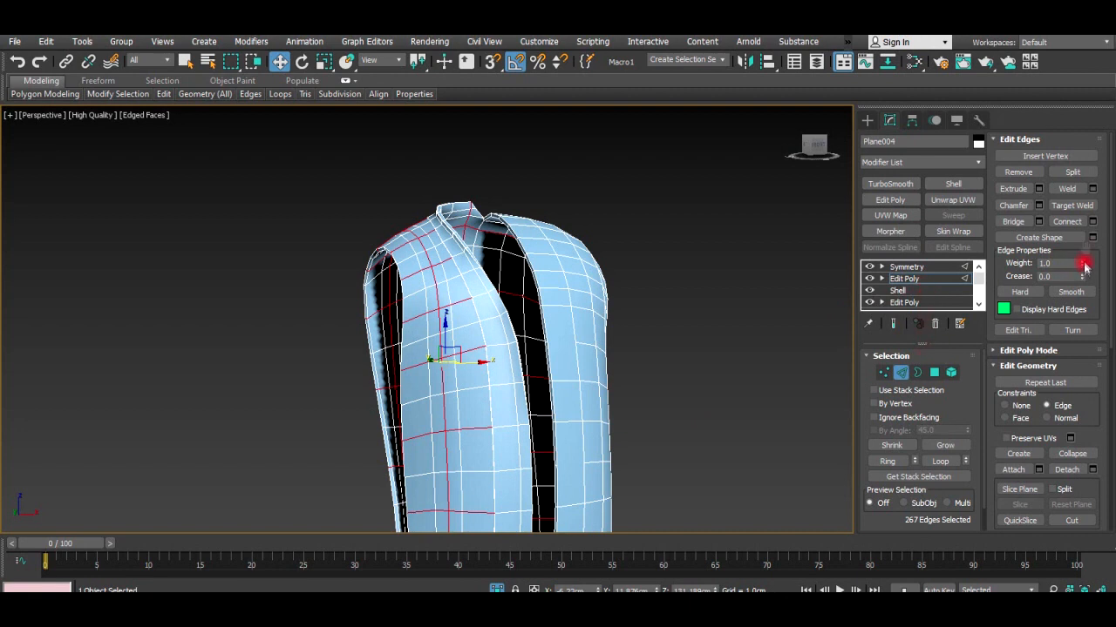
pyautogui.click(635, 317)
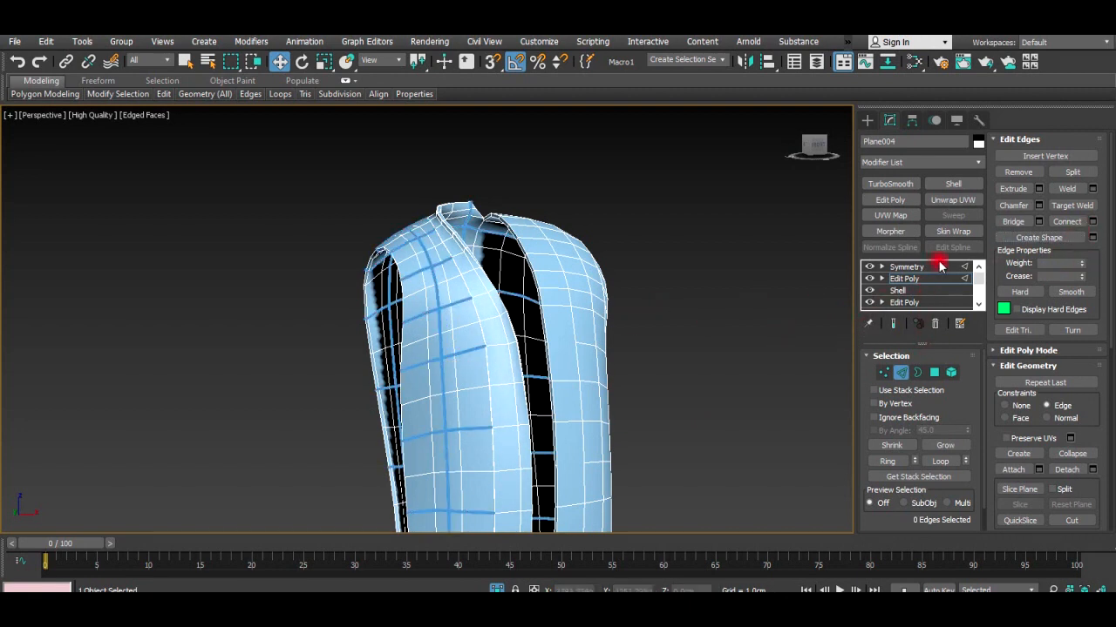
# Check the vest at its Symmetry modifier, and return to the Edit Poly below it at polygon level.
pyautogui.click(940, 266)
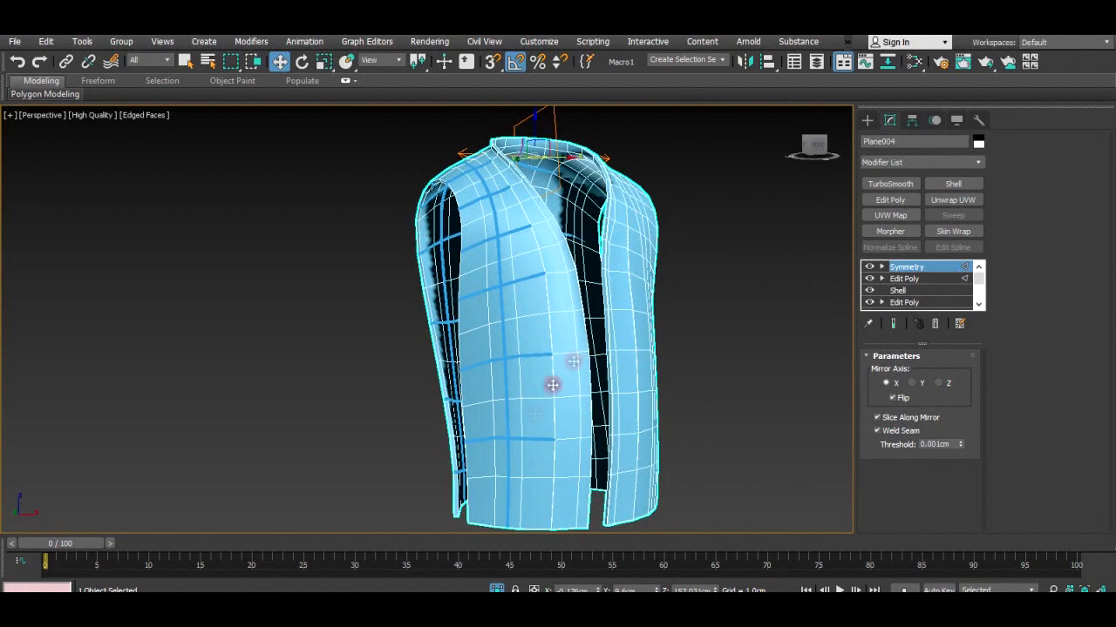
pyautogui.click(906, 278)
pyautogui.press('4')
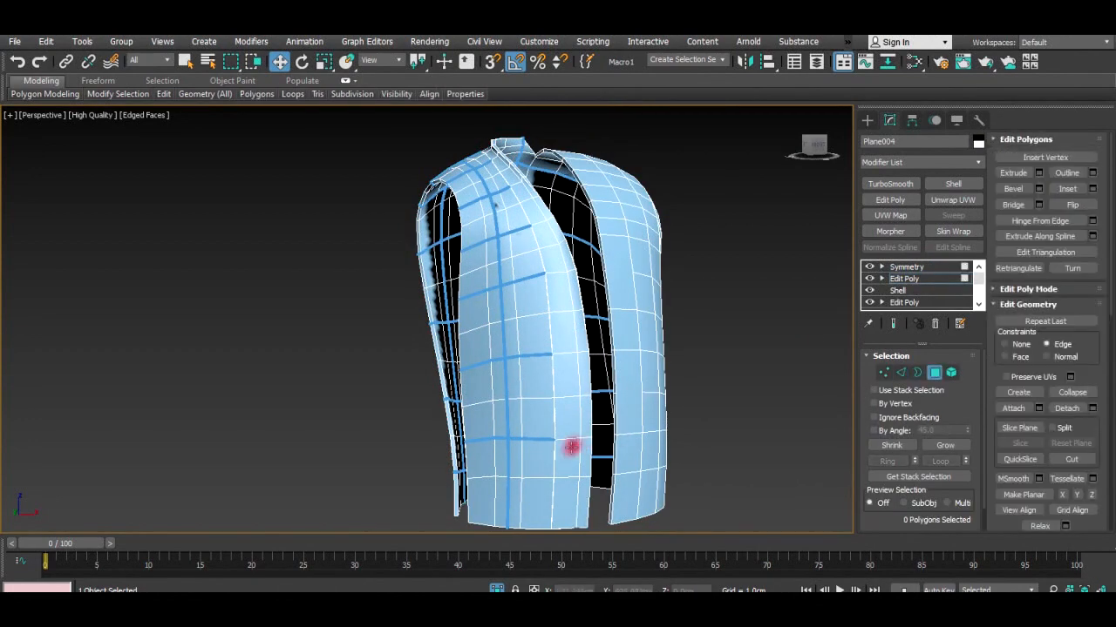
# Inset the four polygons of the bottom front panel beside the front border strip by 0.557 cm.
pyautogui.keyDown('alt'); pyautogui.moveTo(570, 443); pyautogui.dragTo(582, 406, button='middle'); pyautogui.keyUp('alt')
pyautogui.click(582, 405)
pyautogui.keyDown('ctrl'); pyautogui.click(552, 407); pyautogui.keyUp('ctrl')
pyautogui.click(571, 409)
pyautogui.keyDown('ctrl'); pyautogui.click(555, 406); pyautogui.keyUp('ctrl')
pyautogui.keyDown('ctrl'); pyautogui.click(554, 384); pyautogui.keyUp('ctrl')
pyautogui.keyDown('ctrl'); pyautogui.click(575, 381); pyautogui.keyUp('ctrl')
pyautogui.scroll(3, 663, 388)
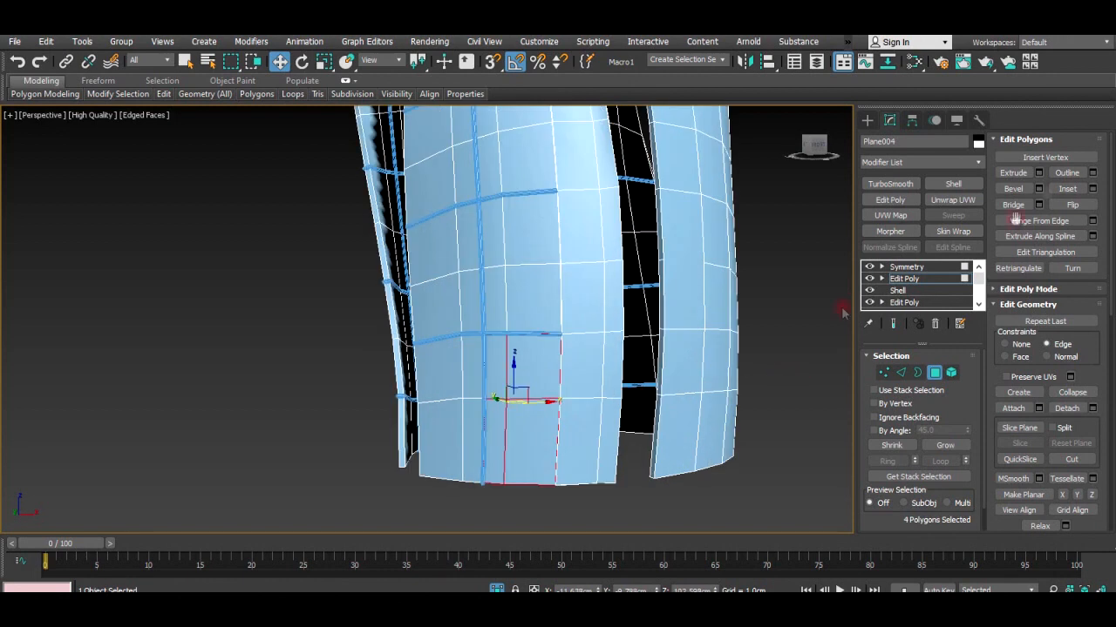
pyautogui.click(1092, 188)
pyautogui.moveTo(441, 316); pyautogui.dragTo(449, 314)
pyautogui.click(434, 367)
# Inset the four polygons of the adjacent bottom front panel on the side-opening side by 0.557 cm.
pyautogui.click(456, 369)
pyautogui.keyDown('ctrl'); pyautogui.click(453, 410); pyautogui.keyUp('ctrl')
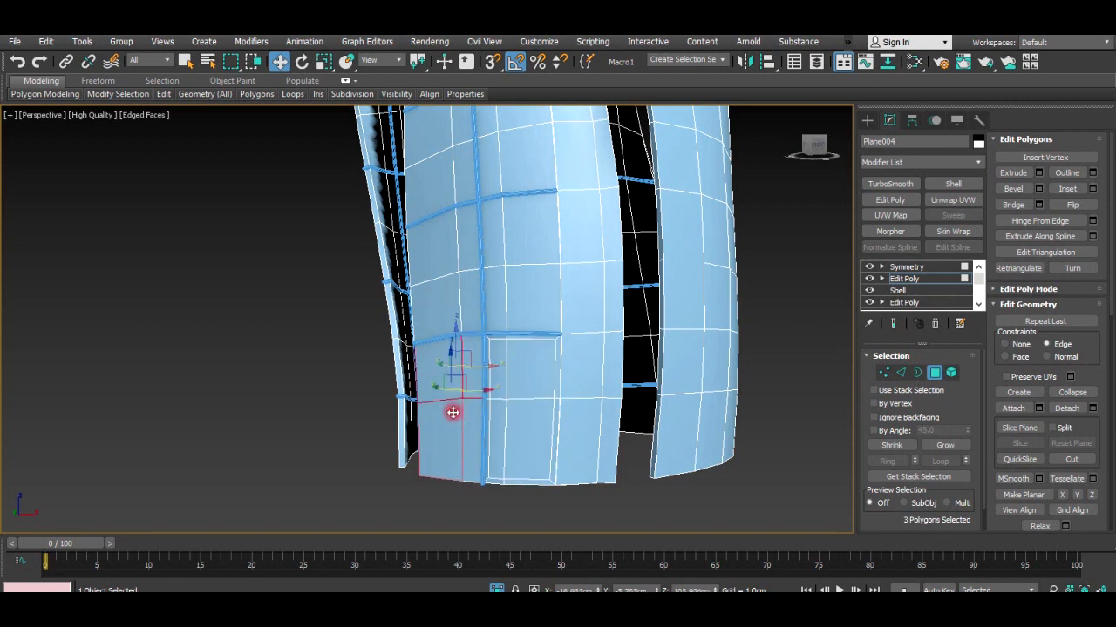
pyautogui.click(1086, 188)
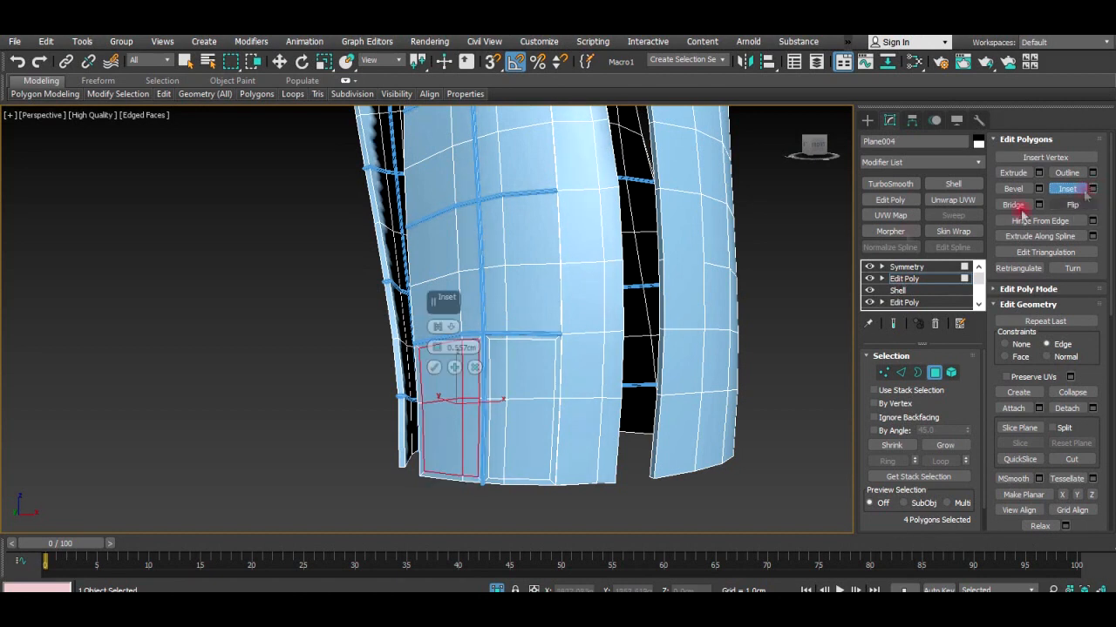
# Inset both four-polygon panels in the second row above the front hem by 0.557 cm, each separately.
pyautogui.click(529, 298)
pyautogui.keyDown('ctrl'); pyautogui.moveTo(503, 284); pyautogui.dragTo(524, 250); pyautogui.keyUp('ctrl')
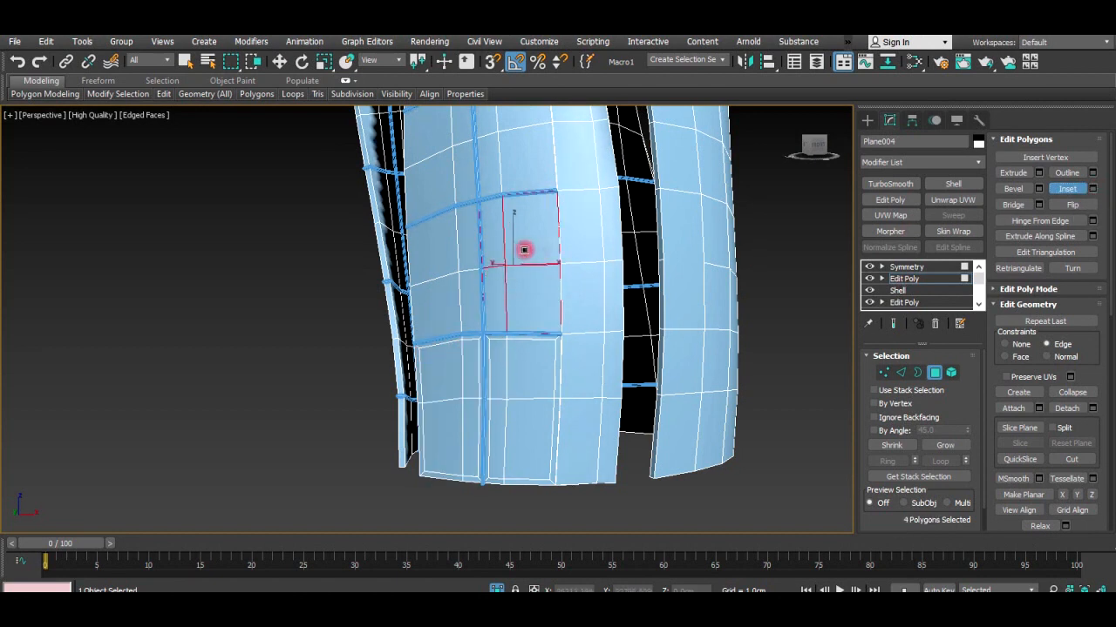
pyautogui.click(438, 311)
pyautogui.keyDown('ctrl'); pyautogui.moveTo(439, 311); pyautogui.dragTo(459, 253); pyautogui.keyUp('ctrl')
pyautogui.click(1092, 188)
pyautogui.click(433, 366)
# Inset both four-polygon front panels in the third row from the hem by 0.557 cm, each separately.
pyautogui.moveTo(494, 249); pyautogui.dragTo(510, 393, button='middle')
pyautogui.click(543, 288)
pyautogui.keyDown('ctrl'); pyautogui.click(508, 285); pyautogui.keyUp('ctrl')
pyautogui.keyDown('ctrl'); pyautogui.moveTo(508, 285); pyautogui.dragTo(519, 251); pyautogui.keyUp('ctrl')
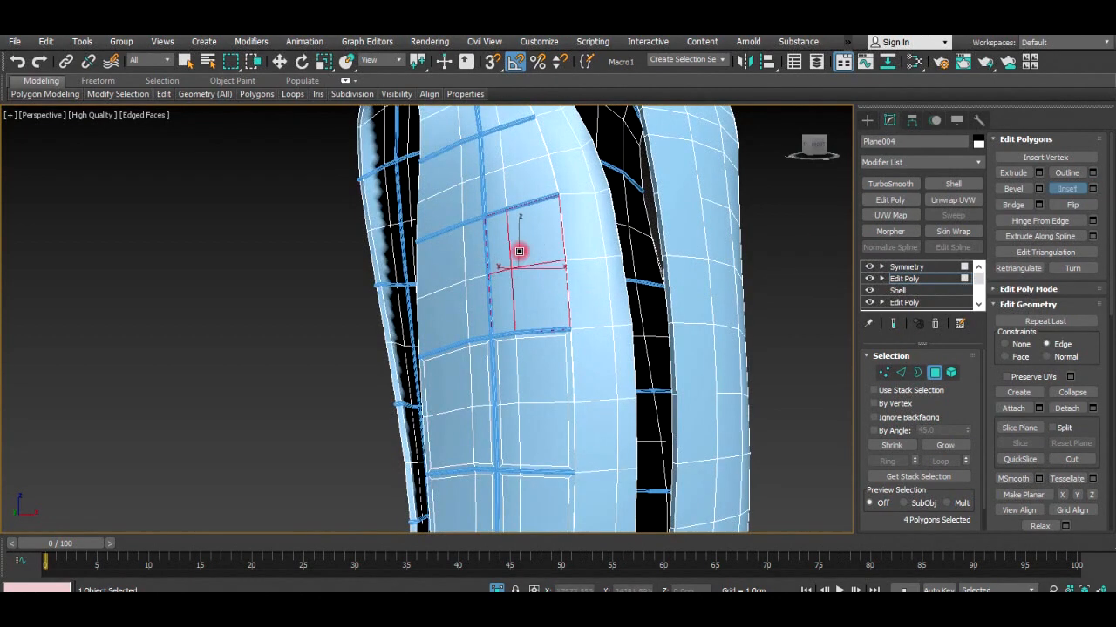
pyautogui.click(1092, 188)
pyautogui.click(436, 366)
pyautogui.click(461, 299)
pyautogui.keyDown('ctrl'); pyautogui.moveTo(461, 299); pyautogui.dragTo(469, 271); pyautogui.keyUp('ctrl')
pyautogui.click(1092, 188)
pyautogui.click(436, 366)
# Inset both four-polygon front panels in the fourth row from the hem by 0.557 cm, each separately.
pyautogui.click(504, 189)
pyautogui.keyDown('ctrl'); pyautogui.moveTo(503, 189); pyautogui.dragTo(514, 150); pyautogui.keyUp('ctrl')
pyautogui.click(1095, 189)
pyautogui.click(436, 364)
pyautogui.click(463, 190)
pyautogui.keyDown('ctrl'); pyautogui.moveTo(463, 190); pyautogui.dragTo(473, 157); pyautogui.keyUp('ctrl')
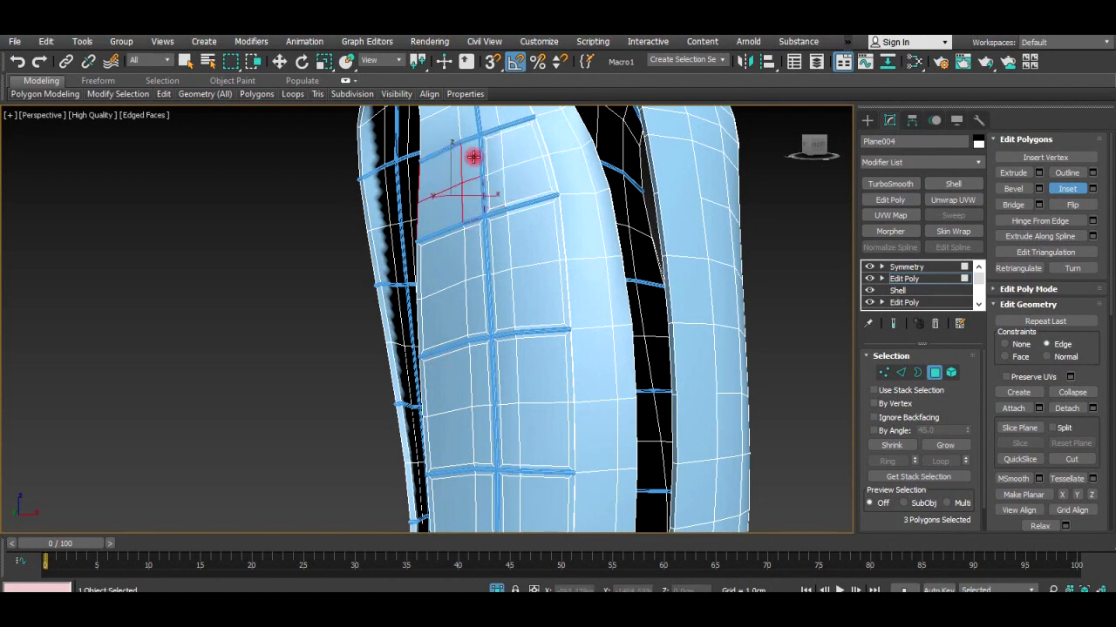
pyautogui.click(1092, 190)
pyautogui.click(436, 364)
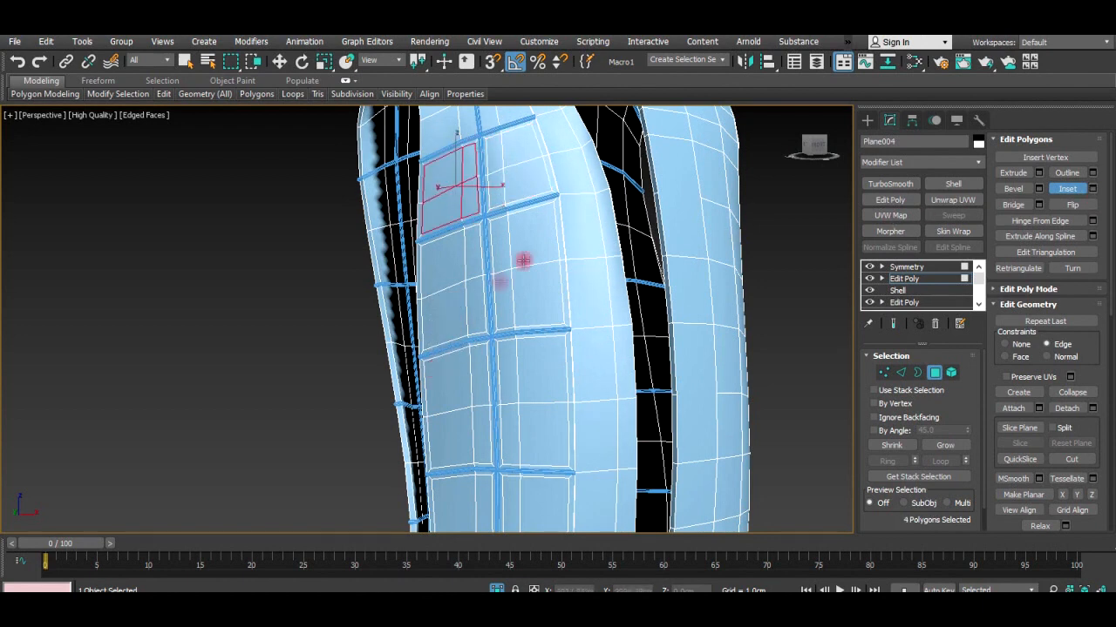
# Inset the two upper chest panels, between the front border and the armhole, separately by 0.557 cm.
pyautogui.keyDown('alt'); pyautogui.moveTo(523, 259); pyautogui.dragTo(660, 473, button='middle'); pyautogui.keyUp('alt')
pyautogui.click(593, 269)
pyautogui.keyDown('ctrl'); pyautogui.moveTo(593, 269); pyautogui.dragTo(556, 250); pyautogui.keyUp('ctrl')
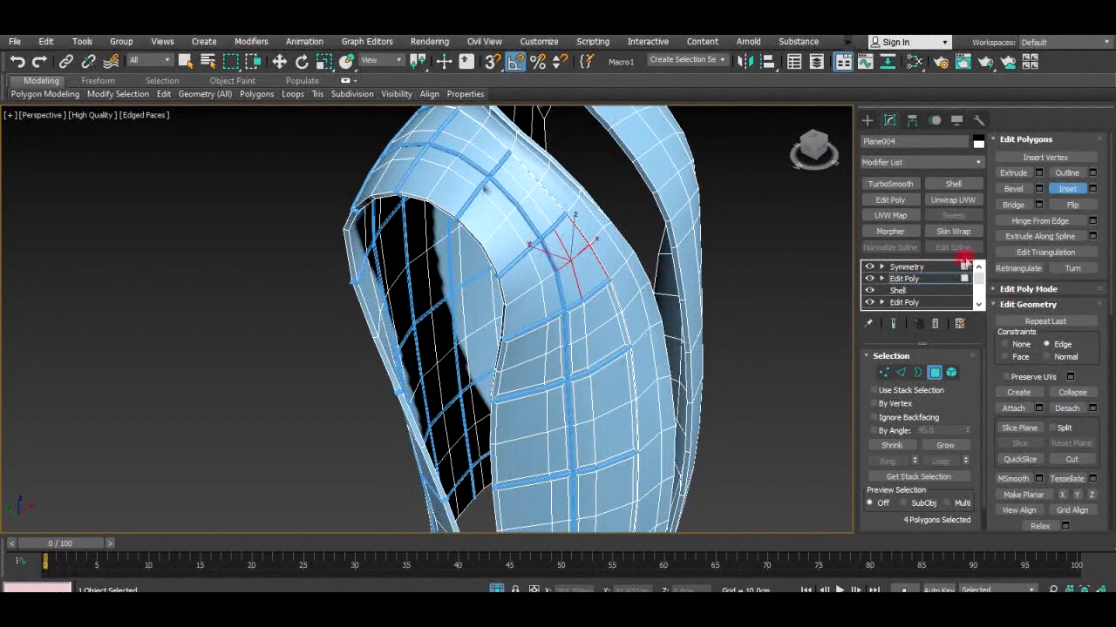
pyautogui.click(1093, 189)
pyautogui.click(436, 363)
pyautogui.click(552, 299)
pyautogui.keyDown('ctrl'); pyautogui.click(520, 288); pyautogui.keyUp('ctrl')
pyautogui.click(1093, 190)
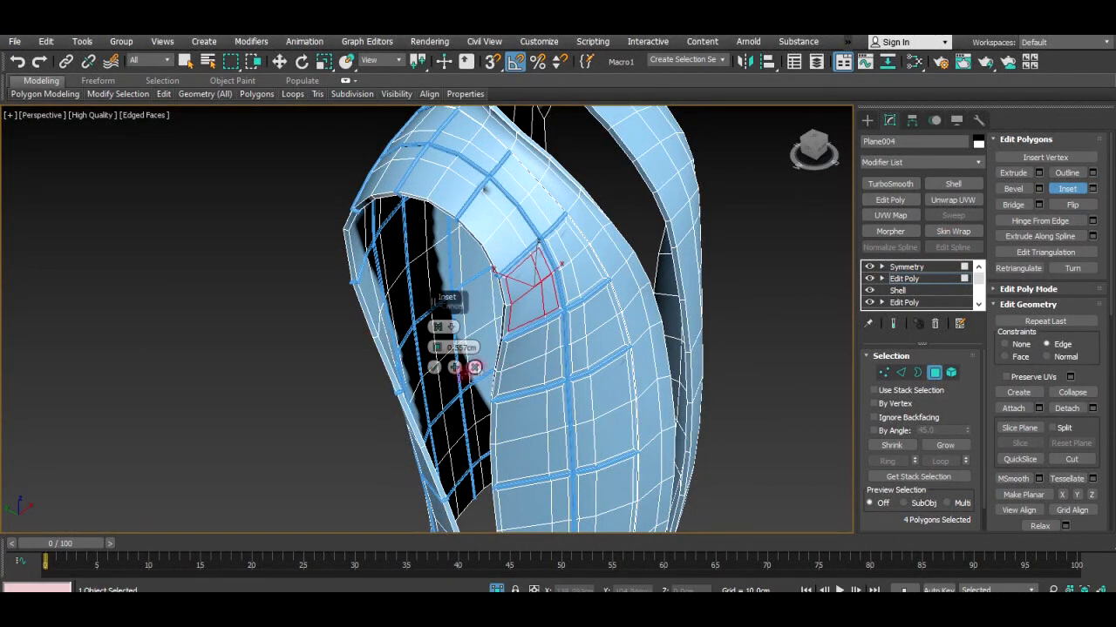
pyautogui.click(434, 368)
# Inset the two panels just below the front shoulder seam separately by 0.557 cm.
pyautogui.click(528, 190)
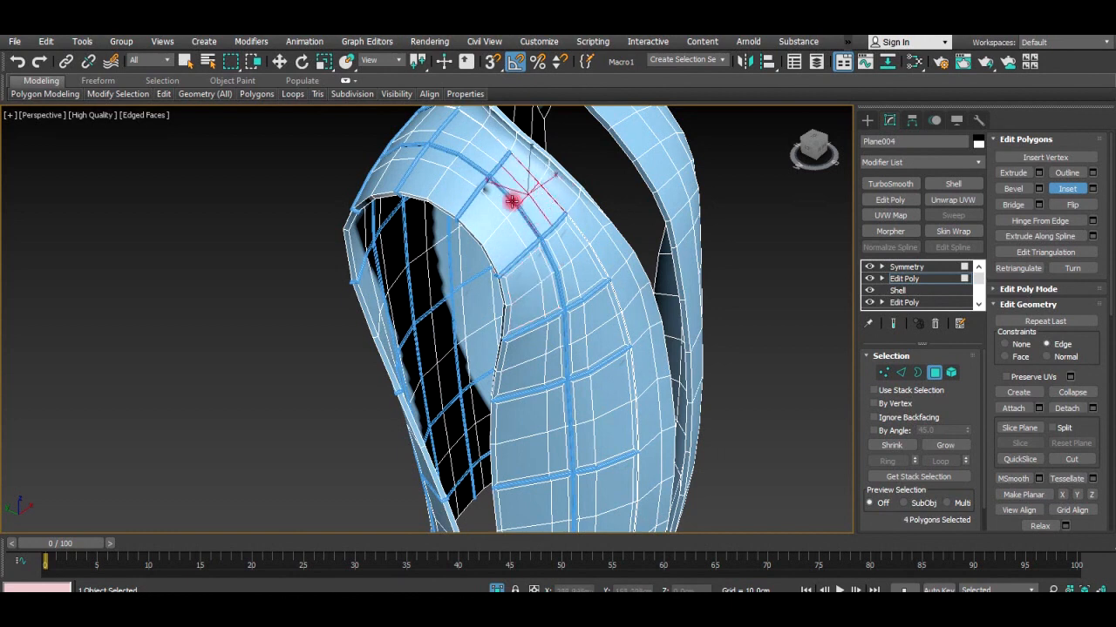
pyautogui.click(1093, 189)
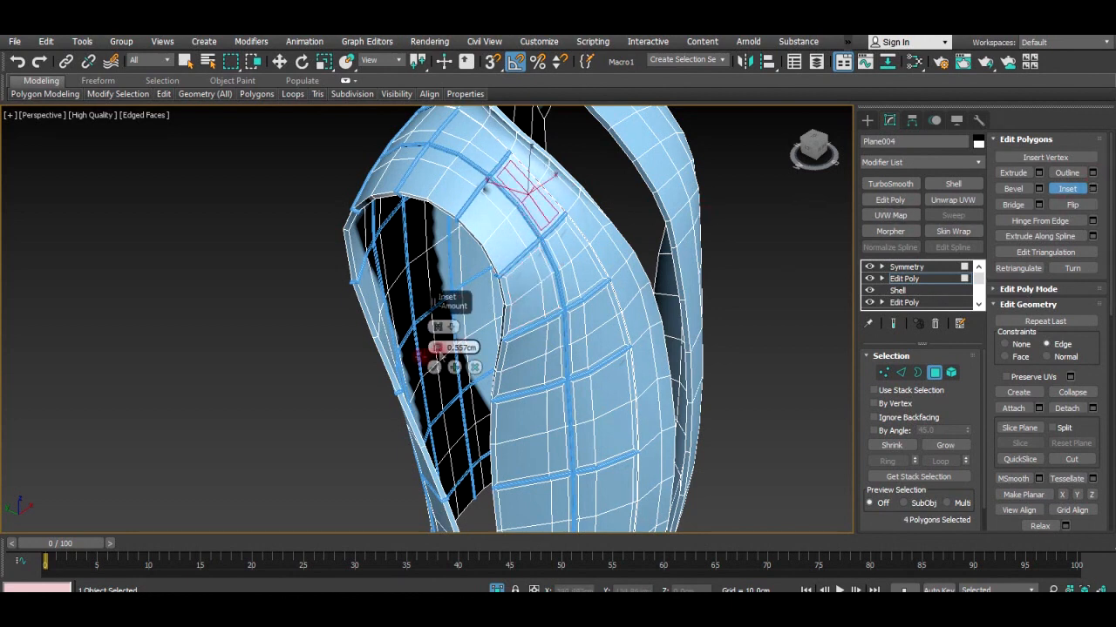
pyautogui.click(434, 369)
pyautogui.click(522, 228)
pyautogui.click(497, 203)
pyautogui.click(1085, 190)
pyautogui.click(439, 369)
# Inset the four polygons of the shoulder-top panel nearest the neck by 0.557 cm.
pyautogui.keyDown('alt'); pyautogui.moveTo(530, 304); pyautogui.dragTo(630, 331, button='middle'); pyautogui.keyUp('alt')
pyautogui.click(605, 271)
pyautogui.keyDown('ctrl'); pyautogui.click(595, 277); pyautogui.keyUp('ctrl')
pyautogui.keyDown('ctrl'); pyautogui.click(578, 264); pyautogui.keyUp('ctrl')
pyautogui.keyDown('ctrl'); pyautogui.click(585, 247); pyautogui.keyUp('ctrl')
pyautogui.click(1091, 189)
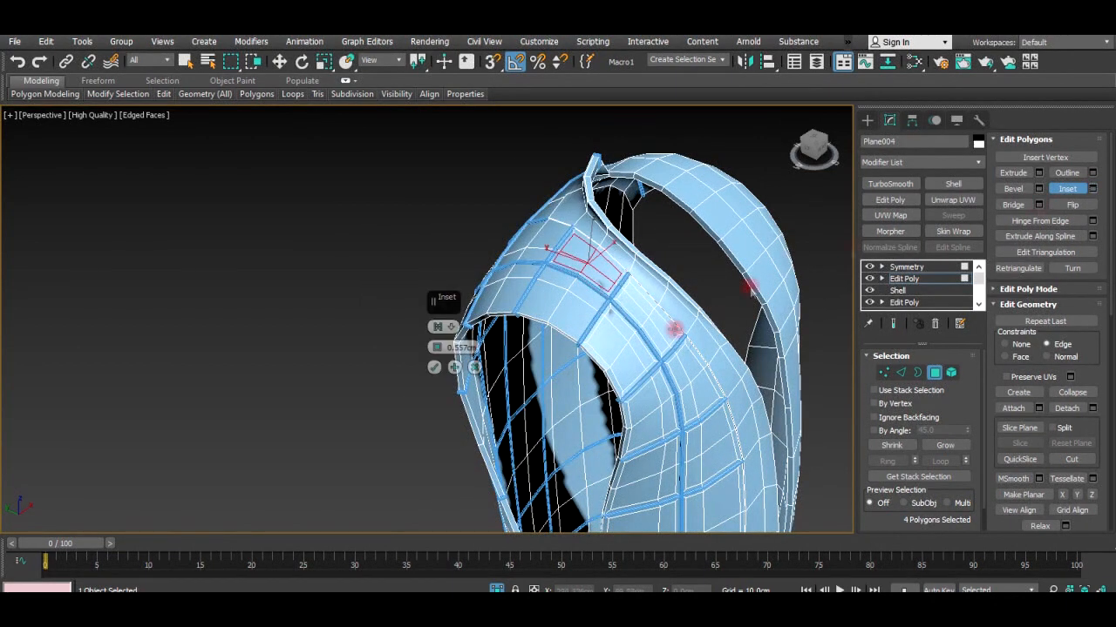
pyautogui.click(434, 369)
# Inset the four polygons of the shoulder-top panel along the armhole by 0.557 cm.
pyautogui.press('w')
pyautogui.moveTo(585, 253); pyautogui.dragTo(567, 281)
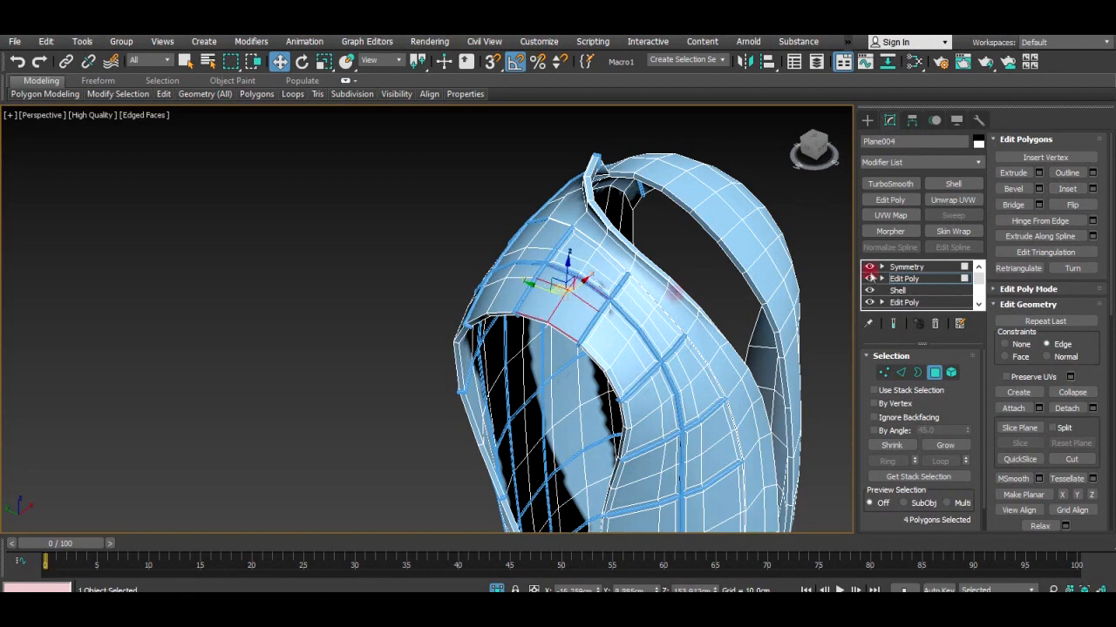
pyautogui.click(1098, 189)
pyautogui.click(445, 368)
# Inset the rear shoulder panel on the neck side with the same inset amount.
pyautogui.keyDown('alt'); pyautogui.moveTo(677, 343); pyautogui.dragTo(584, 232, button='middle'); pyautogui.keyUp('alt')
pyautogui.scroll(-4, 697, 333)
pyautogui.scroll(3, 555, 229)
pyautogui.scroll(3, 576, 234)
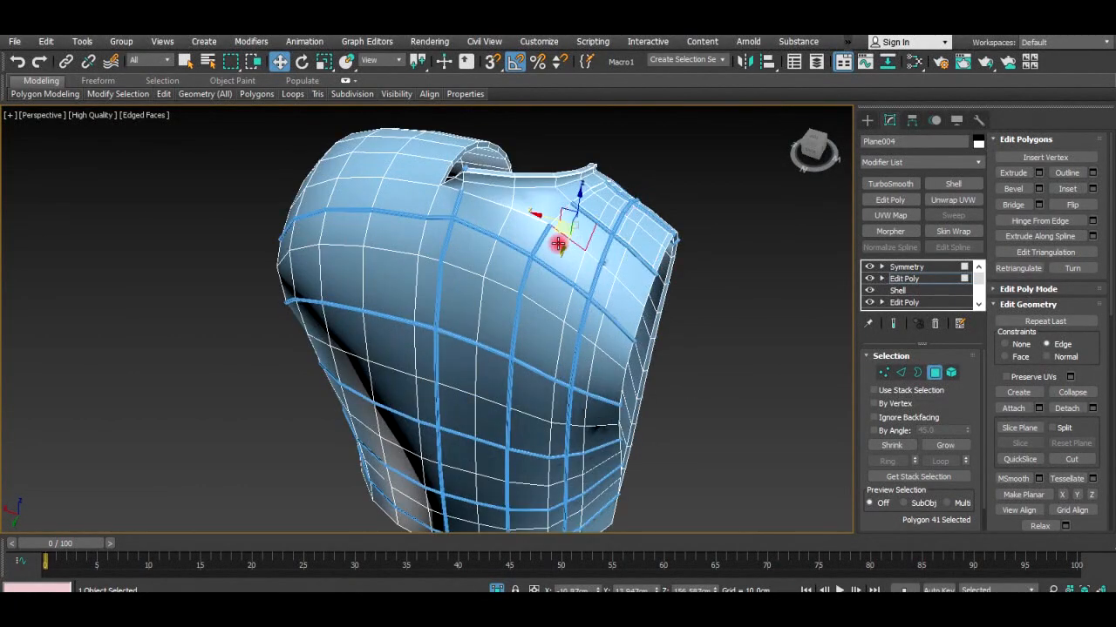
pyautogui.click(1091, 188)
pyautogui.click(436, 366)
# Inset the polygons of the rear shoulder panel along the armhole with the same amount.
pyautogui.click(640, 276)
pyautogui.keyDown('ctrl'); pyautogui.click(620, 258); pyautogui.keyUp('ctrl')
pyautogui.keyDown('ctrl'); pyautogui.click(615, 284); pyautogui.keyUp('ctrl')
pyautogui.click(1091, 188)
pyautogui.click(436, 366)
# Inset the four polygons of the upper back panel nearest the centre, just below the rear shoulder panels.
pyautogui.click(502, 281)
pyautogui.keyDown('ctrl'); pyautogui.click(491, 291); pyautogui.keyUp('ctrl')
pyautogui.keyDown('ctrl'); pyautogui.click(467, 295); pyautogui.keyUp('ctrl')
pyautogui.keyDown('ctrl'); pyautogui.click(473, 264); pyautogui.keyUp('ctrl')
pyautogui.click(1093, 187)
pyautogui.click(434, 367)
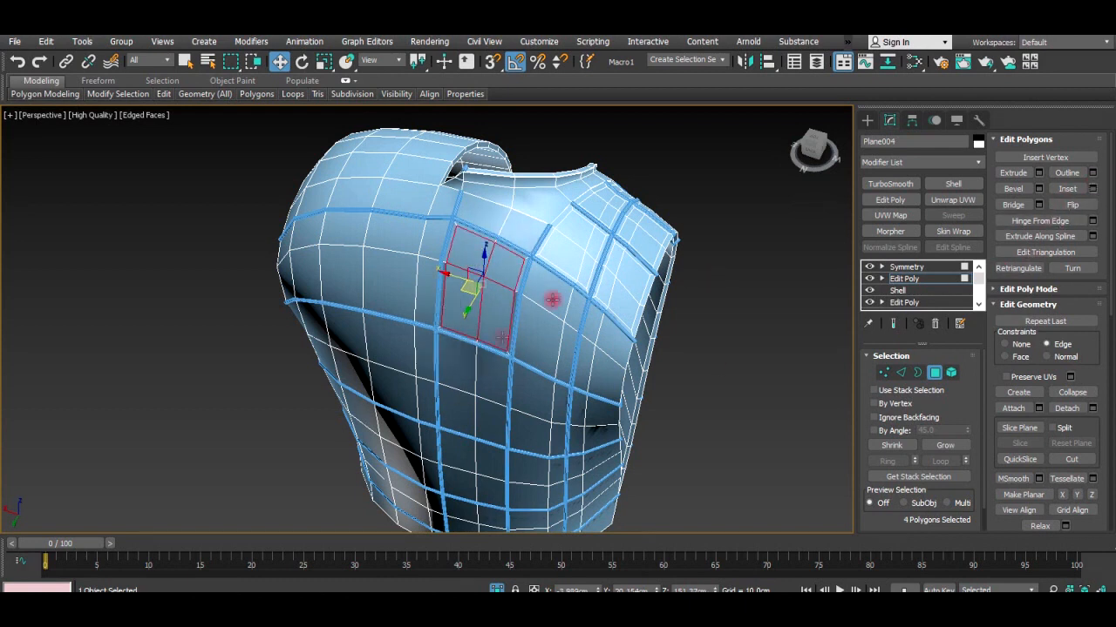
# Inset the four polygons of the middle upper back panel, keeping the same inset amount.
pyautogui.click(545, 298)
pyautogui.keyDown('ctrl'); pyautogui.click(571, 309); pyautogui.keyUp('ctrl')
pyautogui.keyDown('ctrl'); pyautogui.click(568, 336); pyautogui.keyUp('ctrl')
pyautogui.keyDown('ctrl'); pyautogui.click(549, 339); pyautogui.keyUp('ctrl')
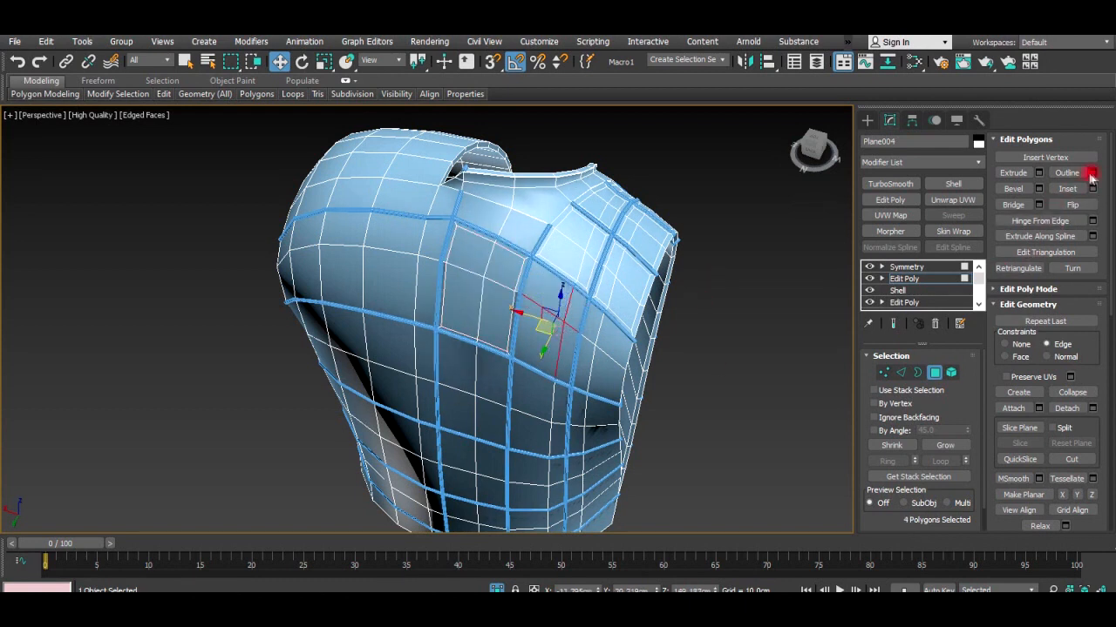
pyautogui.click(1092, 188)
pyautogui.click(434, 367)
# Inset the four polygons of the upper back panel beside the armhole.
pyautogui.click(592, 337)
pyautogui.keyDown('ctrl'); pyautogui.click(614, 344); pyautogui.keyUp('ctrl')
pyautogui.keyDown('ctrl'); pyautogui.click(610, 372); pyautogui.keyUp('ctrl')
pyautogui.keyDown('ctrl'); pyautogui.click(589, 356); pyautogui.keyUp('ctrl')
pyautogui.click(1092, 188)
pyautogui.click(436, 369)
# Inset the back panel beside the armhole in the next row down.
pyautogui.keyDown('alt'); pyautogui.moveTo(560, 319); pyautogui.dragTo(590, 316, button='middle'); pyautogui.keyUp('alt')
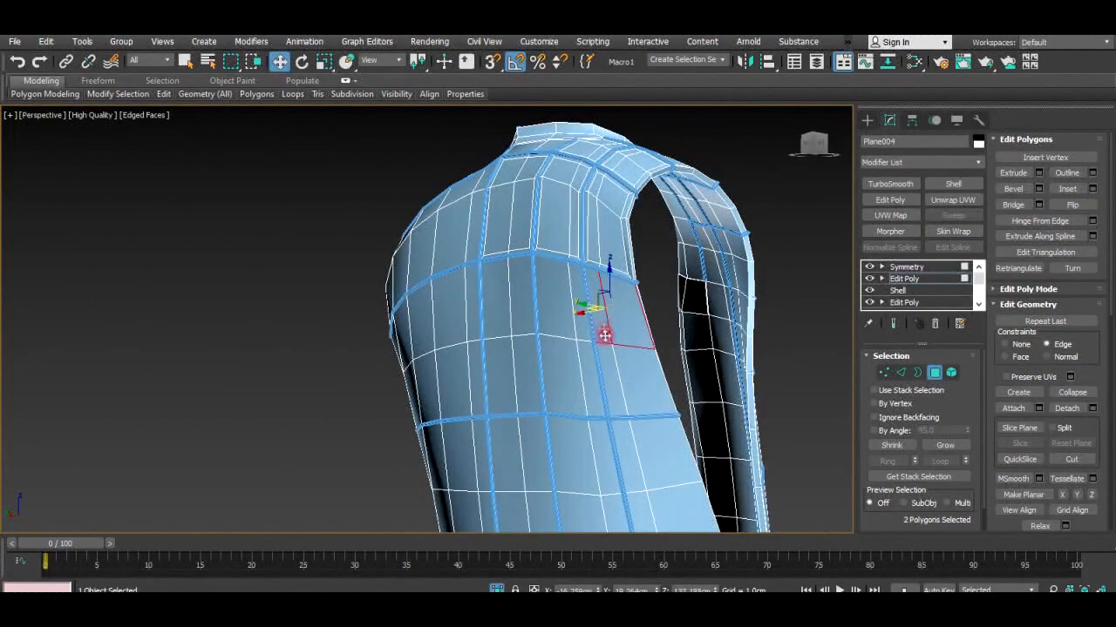
pyautogui.click(1092, 188)
pyautogui.click(437, 369)
# Inset the four polygons of the mid-back panel along the side opening, one row below the last inset panel.
pyautogui.click(645, 469)
pyautogui.keyDown('ctrl'); pyautogui.click(635, 509); pyautogui.keyUp('ctrl')
pyautogui.keyDown('ctrl'); pyautogui.click(621, 453); pyautogui.keyUp('ctrl')
pyautogui.keyDown('ctrl'); pyautogui.click(620, 510); pyautogui.keyUp('ctrl')
pyautogui.keyDown('alt'); pyautogui.moveTo(621, 510); pyautogui.dragTo(704, 391, button='middle'); pyautogui.keyUp('alt')
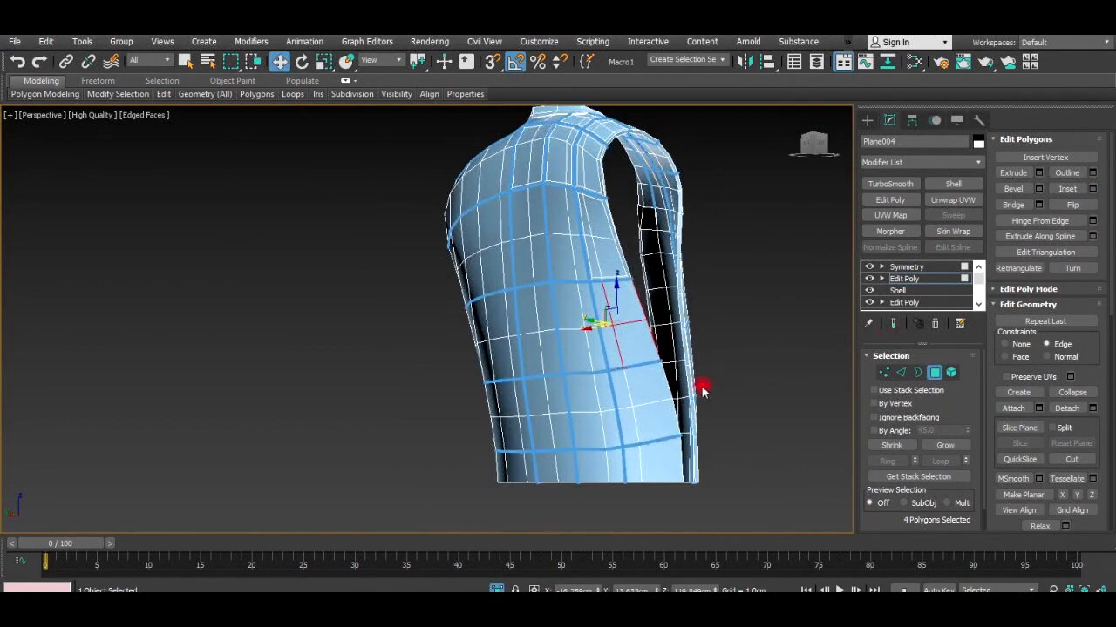
pyautogui.click(1092, 188)
pyautogui.click(434, 368)
# Inset the four polygons of the lower back panel along the side opening, just above the bottom row.
pyautogui.click(633, 391)
pyautogui.keyDown('ctrl'); pyautogui.click(633, 406); pyautogui.keyUp('ctrl')
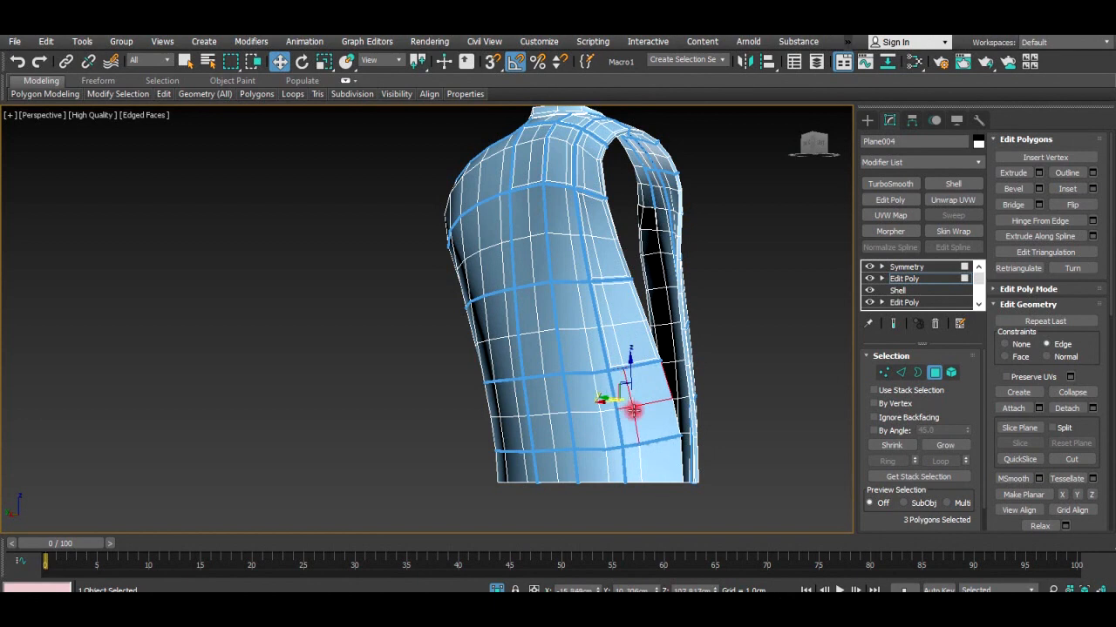
pyautogui.click(1092, 189)
pyautogui.click(432, 369)
# Inset the two neighbouring lower back panels toward the centre separately, in the row above the bottom one.
pyautogui.click(607, 418)
pyautogui.keyDown('ctrl'); pyautogui.click(569, 398); pyautogui.keyUp('ctrl')
pyautogui.click(1092, 188)
pyautogui.click(433, 369)
pyautogui.click(567, 411)
pyautogui.keyDown('ctrl'); pyautogui.click(543, 398); pyautogui.keyUp('ctrl')
pyautogui.click(1091, 188)
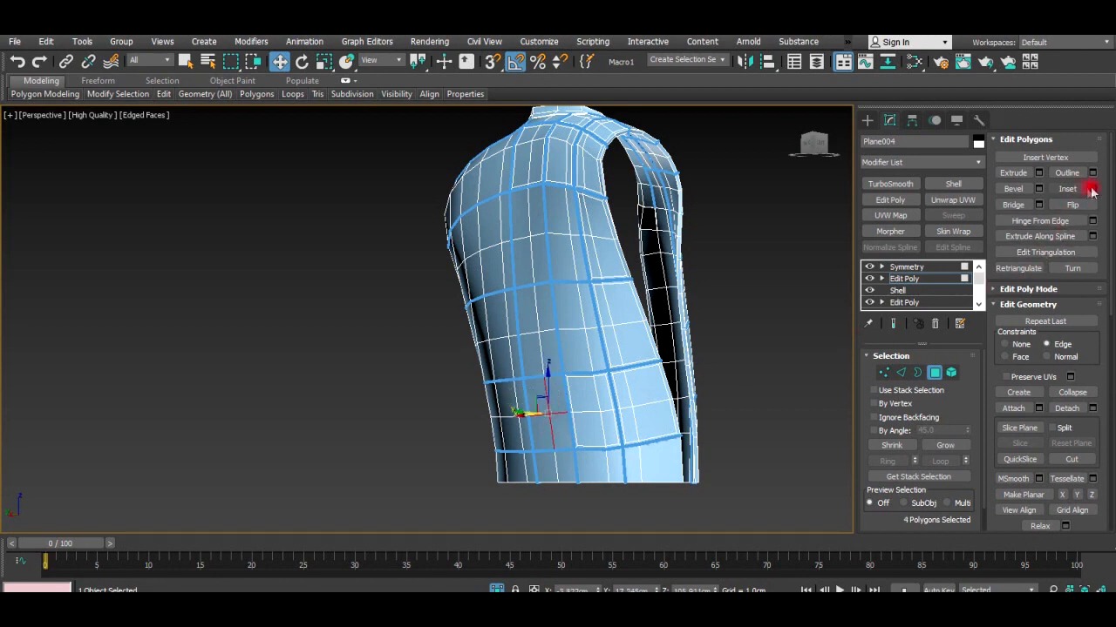
pyautogui.click(434, 364)
# Inset the four polygons of the middle mid-back panel, beside the inset side-opening panel.
pyautogui.click(572, 316)
pyautogui.keyDown('ctrl'); pyautogui.click(591, 321); pyautogui.keyUp('ctrl')
pyautogui.keyDown('ctrl'); pyautogui.click(586, 347); pyautogui.keyUp('ctrl')
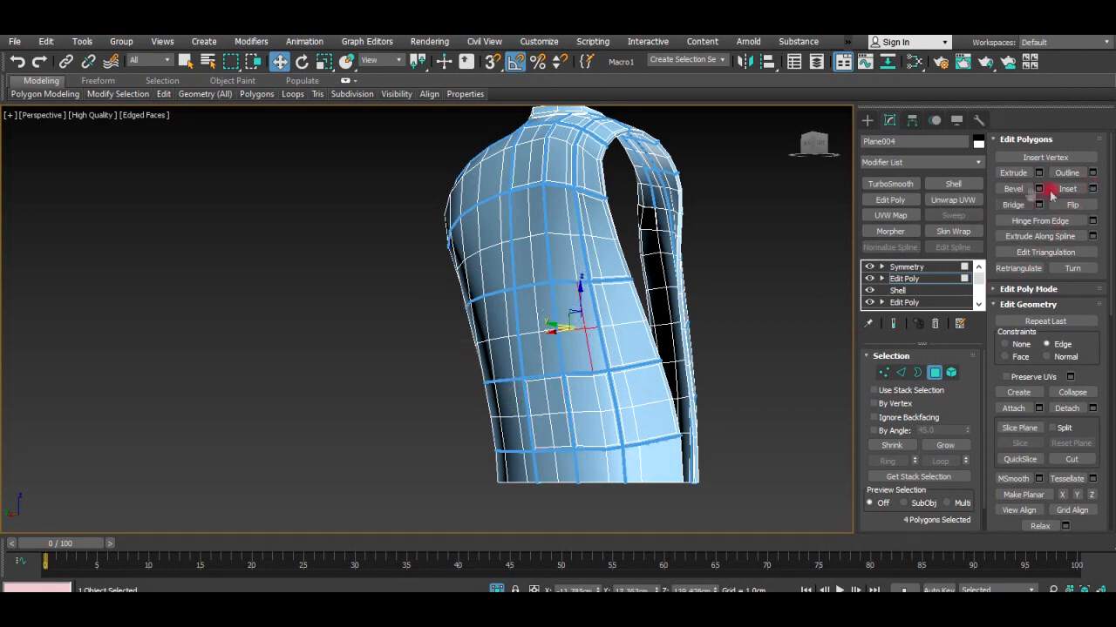
pyautogui.click(434, 366)
# Inset the four polygons of the mid-back panel nearest the centre by 0.557 cm.
pyautogui.click(543, 319)
pyautogui.keyDown('ctrl'); pyautogui.click(531, 314); pyautogui.keyUp('ctrl')
pyautogui.keyDown('ctrl'); pyautogui.click(547, 334); pyautogui.keyUp('ctrl')
pyautogui.click(1091, 188)
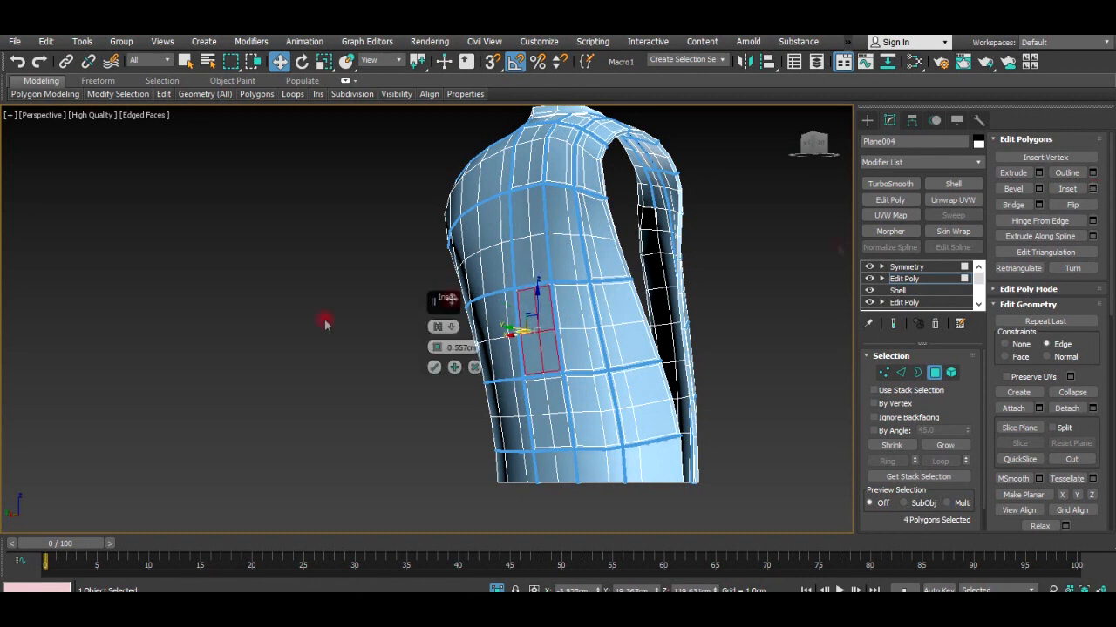
pyautogui.click(434, 366)
pyautogui.click(434, 378)
pyautogui.click(532, 303)
pyautogui.keyDown('ctrl'); pyautogui.click(530, 331); pyautogui.keyUp('ctrl')
pyautogui.click(1090, 187)
pyautogui.click(435, 367)
# Inset the four polygons of the upper back panel nearest the centre, in the row above the mid-back panels.
pyautogui.click(511, 256)
pyautogui.keyDown('ctrl'); pyautogui.click(530, 229); pyautogui.keyUp('ctrl')
pyautogui.click(1090, 187)
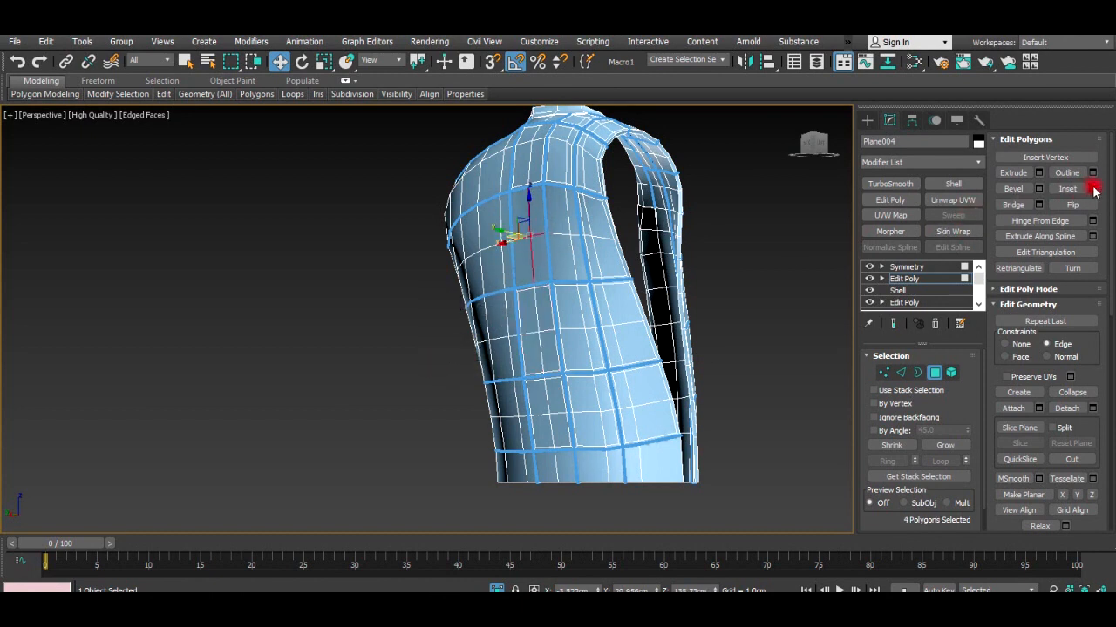
pyautogui.click(434, 348)
# Inset the four polygons of the neighbouring upper back panel, toward the armhole.
pyautogui.click(578, 257)
pyautogui.keyDown('ctrl'); pyautogui.click(573, 218); pyautogui.keyUp('ctrl')
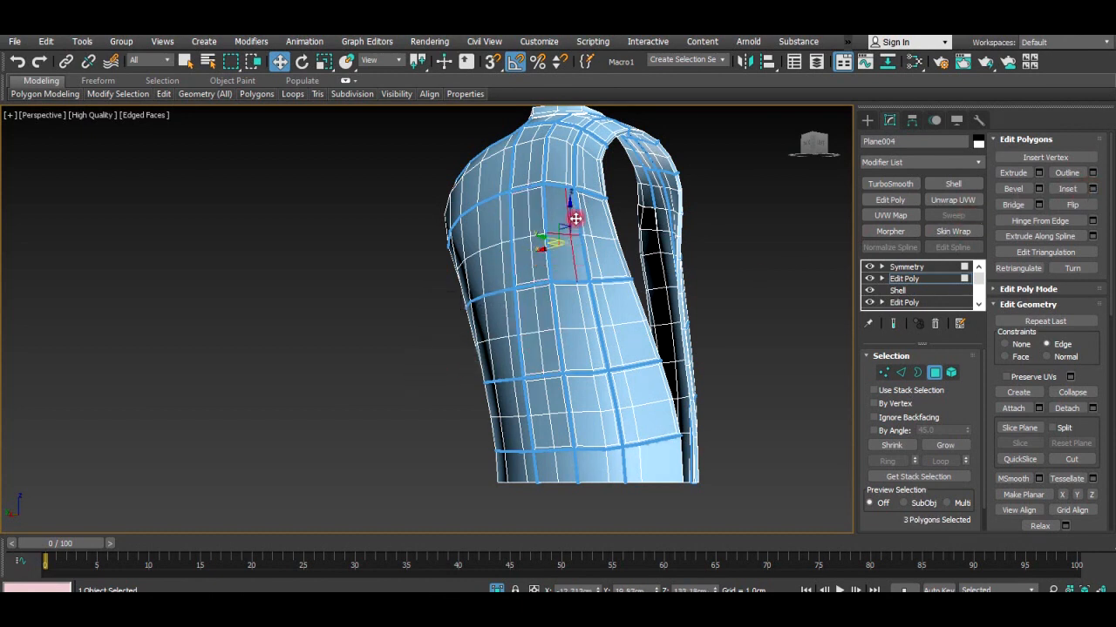
pyautogui.click(1091, 189)
pyautogui.click(434, 366)
# Inset the two neighbouring panels just below the shoulder separately, in the row above the upper back panels.
pyautogui.click(528, 165)
pyautogui.keyDown('ctrl'); pyautogui.click(523, 140); pyautogui.keyUp('ctrl')
pyautogui.keyDown('ctrl'); pyautogui.click(538, 159); pyautogui.keyUp('ctrl')
pyautogui.keyDown('ctrl'); pyautogui.click(538, 135); pyautogui.keyUp('ctrl')
pyautogui.moveTo(537, 134); pyautogui.dragTo(547, 221, button='middle')
pyautogui.scroll(5, 547, 222)
pyautogui.scroll(-2, 585, 242)
pyautogui.keyDown('alt'); pyautogui.moveTo(587, 252); pyautogui.dragTo(583, 206, button='middle'); pyautogui.keyUp('alt')
pyautogui.click(602, 206)
pyautogui.keyDown('ctrl'); pyautogui.click(553, 192); pyautogui.keyUp('ctrl')
pyautogui.click(1092, 189)
pyautogui.click(434, 368)
# Inset the two polygons of the bottom-row panel beside the side opening.
pyautogui.scroll(-4, 568, 136)
pyautogui.keyDown('alt'); pyautogui.moveTo(567, 137); pyautogui.dragTo(674, 305, button='middle'); pyautogui.keyUp('alt')
pyautogui.click(736, 371)
pyautogui.keyDown('ctrl'); pyautogui.click(728, 373); pyautogui.keyUp('ctrl')
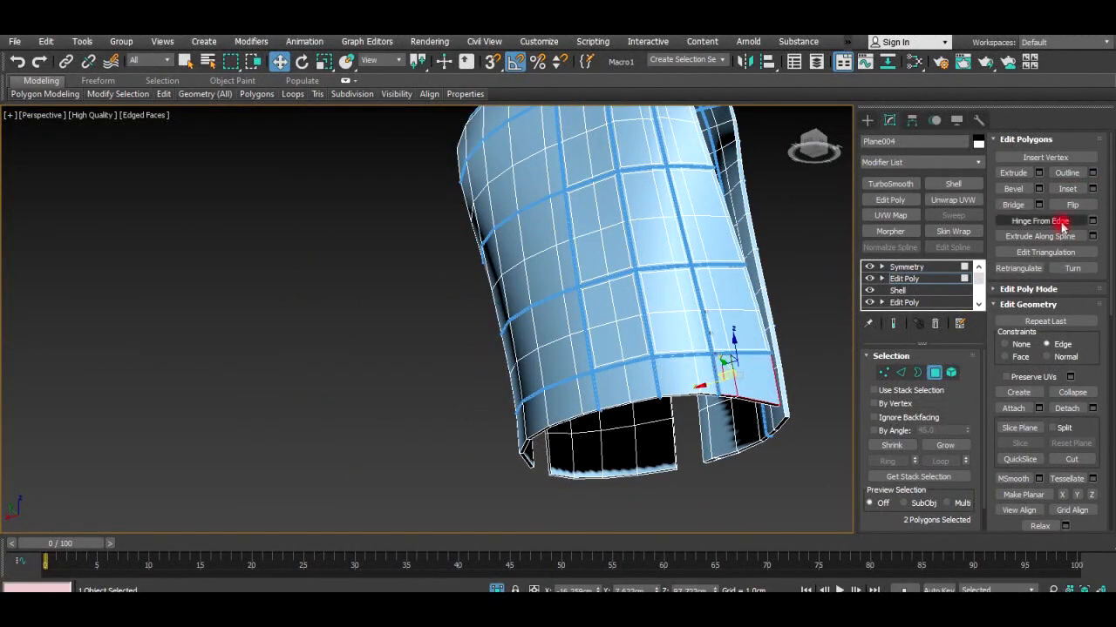
pyautogui.click(1092, 189)
pyautogui.click(431, 367)
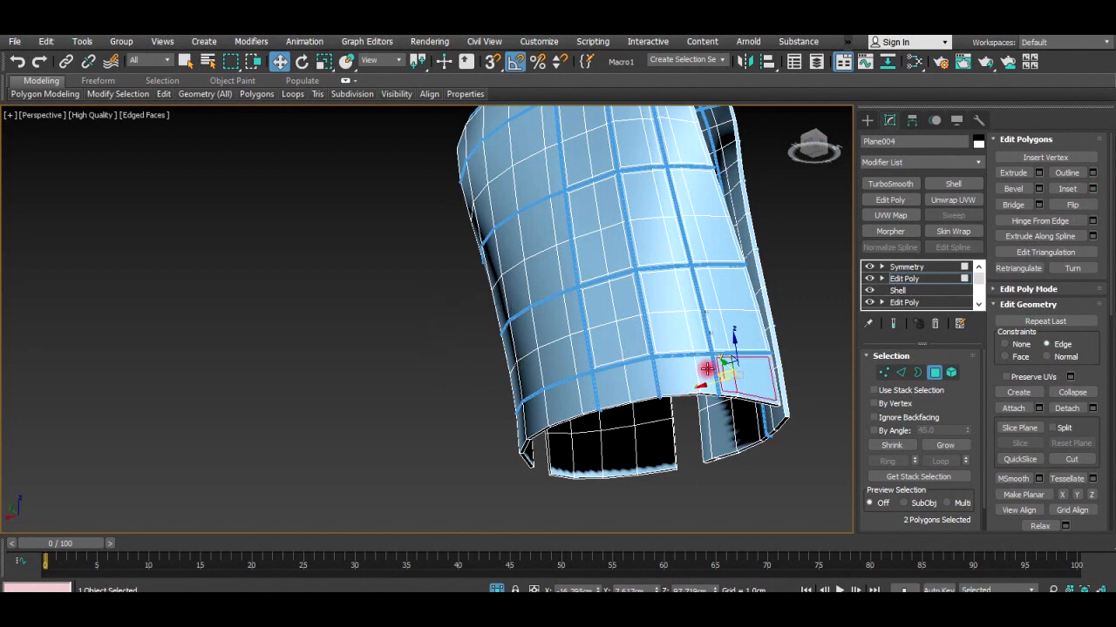
pyautogui.click(823, 389)
pyautogui.moveTo(823, 389)
pyautogui.keyDown('alt'); pyautogui.mouseDown(button='middle')
pyautogui.moveTo(735, 336)
pyautogui.moveTo(672, 374)
pyautogui.moveTo(677, 402)
pyautogui.moveTo(553, 388)
pyautogui.moveTo(599, 427)
pyautogui.moveTo(730, 421)
pyautogui.moveTo(567, 388)
pyautogui.moveTo(620, 304)
pyautogui.moveTo(541, 341)
pyautogui.mouseUp(button='middle'); pyautogui.keyUp('alt')
pyautogui.hotkey('alt', 'x')
pyautogui.hotkey('alt', 'x')
# Select the inset polygons of the lower back panels, working from the side opening inward.
pyautogui.press('4')
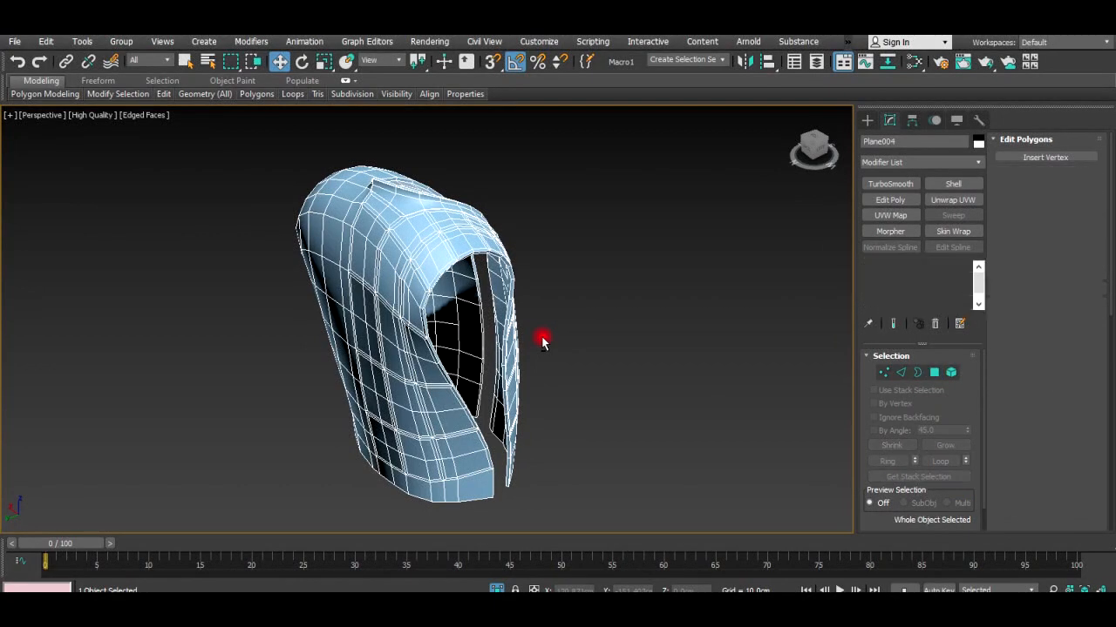
pyautogui.press('4')
pyautogui.click(445, 452)
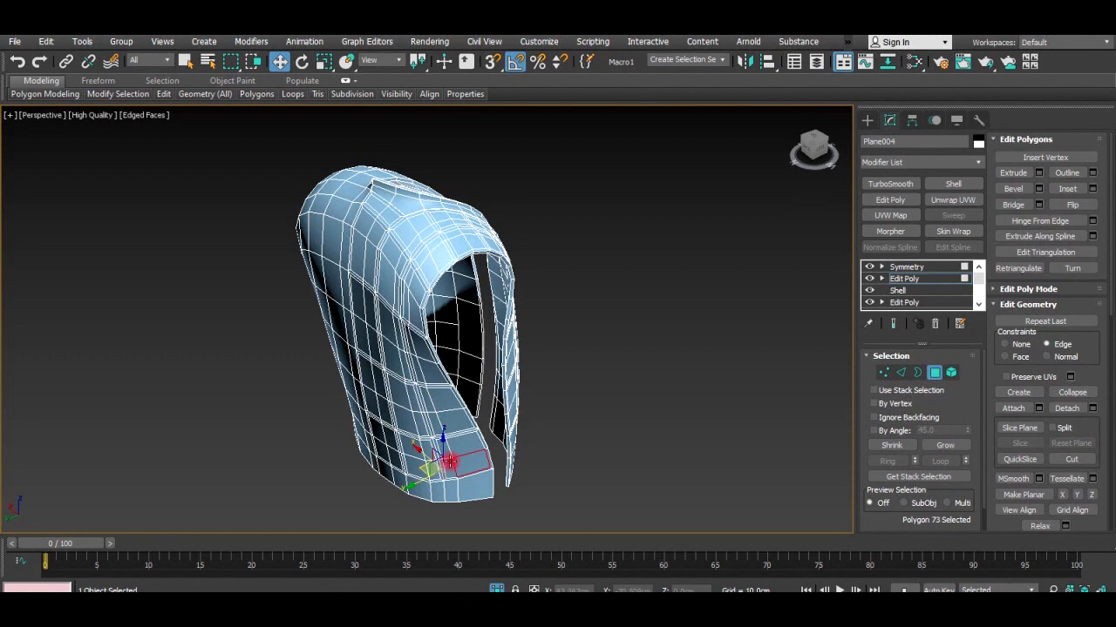
pyautogui.scroll(3, 450, 462)
pyautogui.keyDown('ctrl'); pyautogui.click(441, 445); pyautogui.keyUp('ctrl')
pyautogui.keyDown('ctrl'); pyautogui.click(450, 435); pyautogui.keyUp('ctrl')
pyautogui.keyDown('ctrl'); pyautogui.click(446, 403); pyautogui.keyUp('ctrl')
pyautogui.keyDown('ctrl'); pyautogui.click(431, 371); pyautogui.keyUp('ctrl')
pyautogui.keyDown('ctrl'); pyautogui.click(413, 442); pyautogui.keyUp('ctrl')
pyautogui.keyDown('ctrl'); pyautogui.click(418, 465); pyautogui.keyUp('ctrl')
pyautogui.keyDown('ctrl'); pyautogui.click(392, 375); pyautogui.keyUp('ctrl')
pyautogui.keyDown('ctrl'); pyautogui.click(380, 367); pyautogui.keyUp('ctrl')
# Add the inset polygons of the remaining lower, mid and upper back panels to the selection.
pyautogui.keyDown('alt'); pyautogui.moveTo(380, 373); pyautogui.dragTo(413, 438, button='middle'); pyautogui.keyUp('alt')
pyautogui.keyDown('ctrl'); pyautogui.click(379, 456); pyautogui.keyUp('ctrl')
pyautogui.keyDown('ctrl'); pyautogui.click(378, 421); pyautogui.keyUp('ctrl')
pyautogui.keyDown('ctrl'); pyautogui.click(348, 421); pyautogui.keyUp('ctrl')
pyautogui.keyDown('ctrl'); pyautogui.click(354, 457); pyautogui.keyUp('ctrl')
pyautogui.keyDown('ctrl'); pyautogui.click(348, 380); pyautogui.keyUp('ctrl')
pyautogui.keyDown('ctrl'); pyautogui.click(371, 361); pyautogui.keyUp('ctrl')
pyautogui.keyDown('ctrl'); pyautogui.click(373, 320); pyautogui.keyUp('ctrl')
pyautogui.keyDown('ctrl'); pyautogui.click(355, 309); pyautogui.keyUp('ctrl')
pyautogui.keyDown('ctrl'); pyautogui.click(348, 246); pyautogui.keyUp('ctrl')
pyautogui.keyDown('ctrl'); pyautogui.click(413, 233); pyautogui.keyUp('ctrl')
pyautogui.keyDown('ctrl'); pyautogui.click(421, 185); pyautogui.keyUp('ctrl')
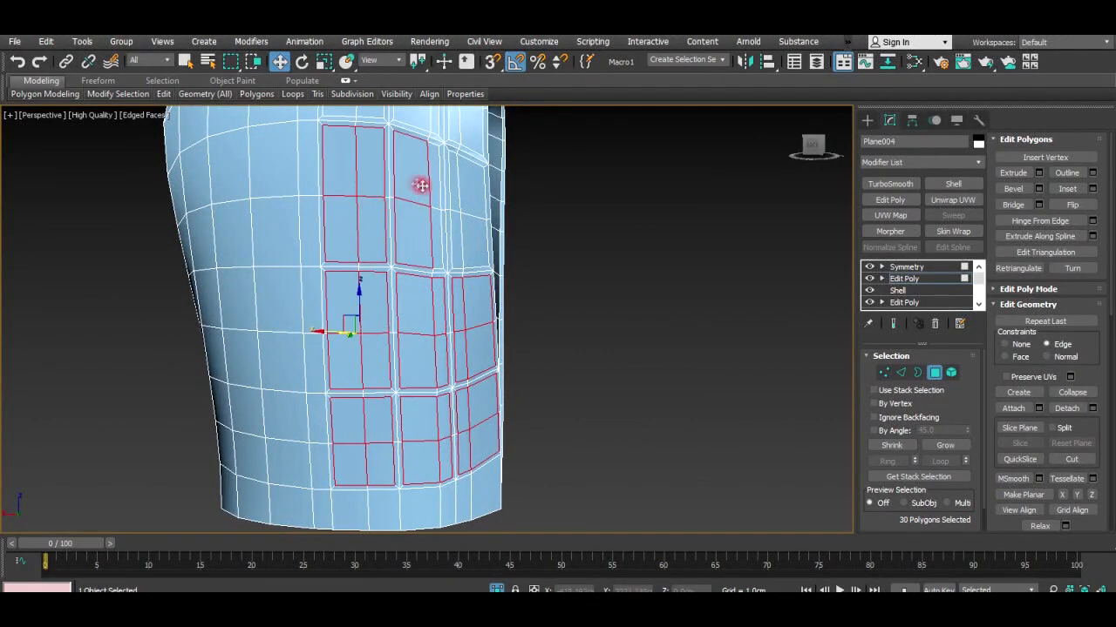
pyautogui.keyDown('ctrl'); pyautogui.click(463, 228); pyautogui.keyUp('ctrl')
pyautogui.keyDown('ctrl'); pyautogui.click(468, 213); pyautogui.keyUp('ctrl')
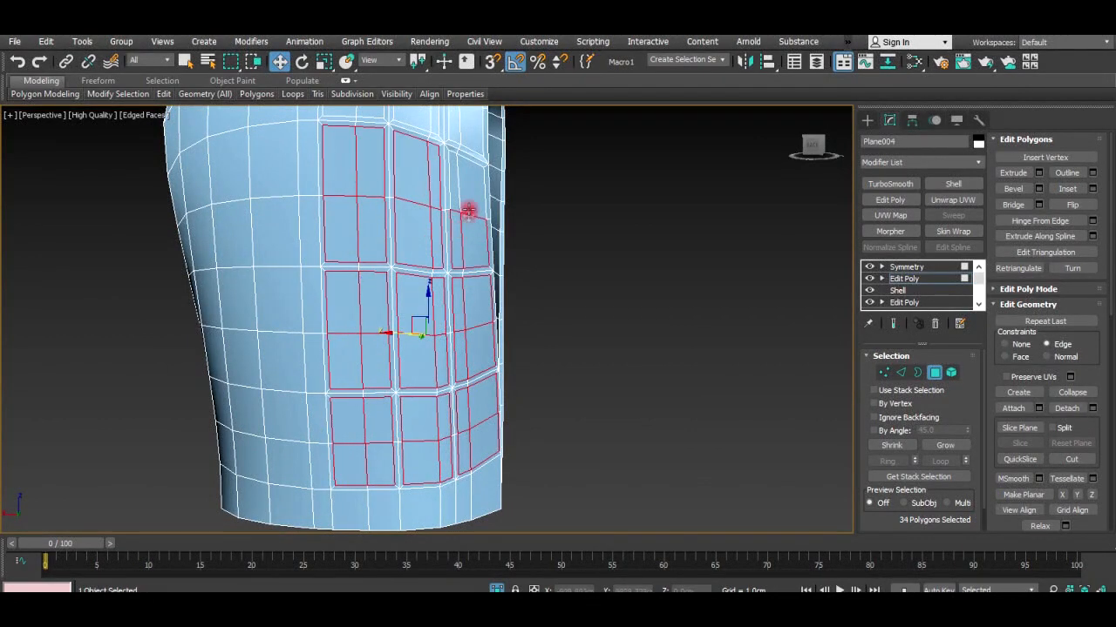
# Add the inset polygons of the panels below and across the back of the shoulder to the selection.
pyautogui.moveTo(453, 194); pyautogui.dragTo(407, 391, button='middle')
pyautogui.keyDown('ctrl'); pyautogui.click(423, 332); pyautogui.keyUp('ctrl')
pyautogui.keyDown('ctrl'); pyautogui.click(424, 284); pyautogui.keyUp('ctrl')
pyautogui.keyDown('ctrl'); pyautogui.click(408, 272); pyautogui.keyUp('ctrl')
pyautogui.keyDown('ctrl'); pyautogui.click(408, 294); pyautogui.keyUp('ctrl')
pyautogui.keyDown('ctrl'); pyautogui.click(388, 298); pyautogui.keyUp('ctrl')
pyautogui.keyDown('ctrl'); pyautogui.click(372, 277); pyautogui.keyUp('ctrl')
pyautogui.keyDown('ctrl'); pyautogui.click(320, 234); pyautogui.keyUp('ctrl')
pyautogui.keyDown('ctrl'); pyautogui.click(295, 230); pyautogui.keyUp('ctrl')
pyautogui.keyDown('ctrl'); pyautogui.click(304, 283); pyautogui.keyUp('ctrl')
pyautogui.keyDown('ctrl'); pyautogui.click(327, 286); pyautogui.keyUp('ctrl')
pyautogui.keyDown('alt'); pyautogui.moveTo(326, 287); pyautogui.dragTo(300, 436, button='middle'); pyautogui.keyUp('alt')
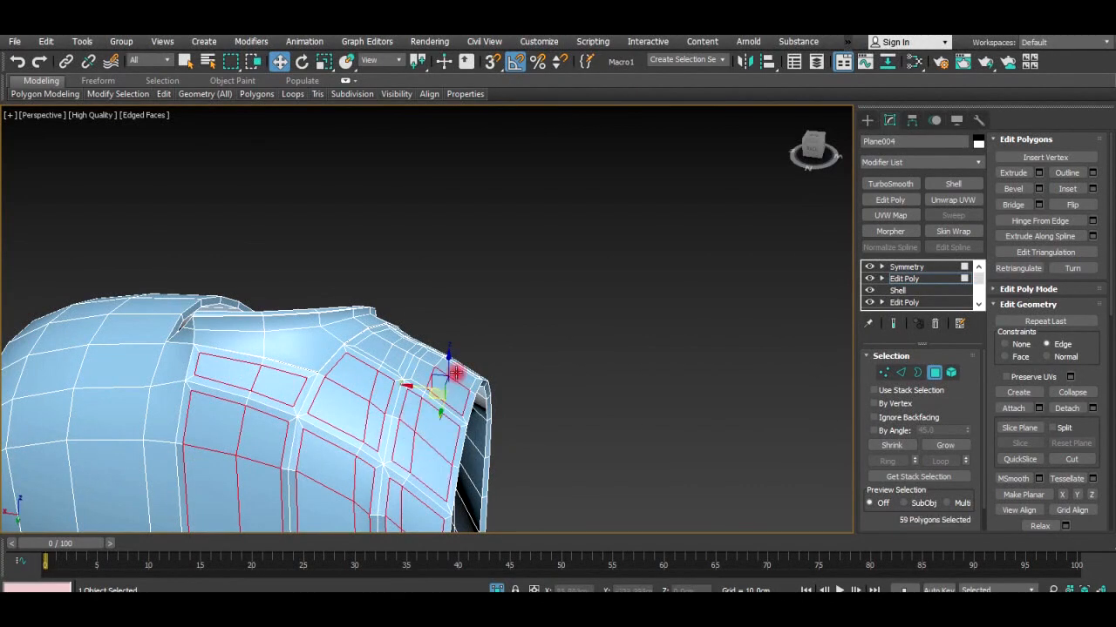
# Add the inset polygons of the front shoulder and chest panels to the selection.
pyautogui.keyDown('alt'); pyautogui.moveTo(389, 336); pyautogui.dragTo(354, 351, button='middle'); pyautogui.keyUp('alt')
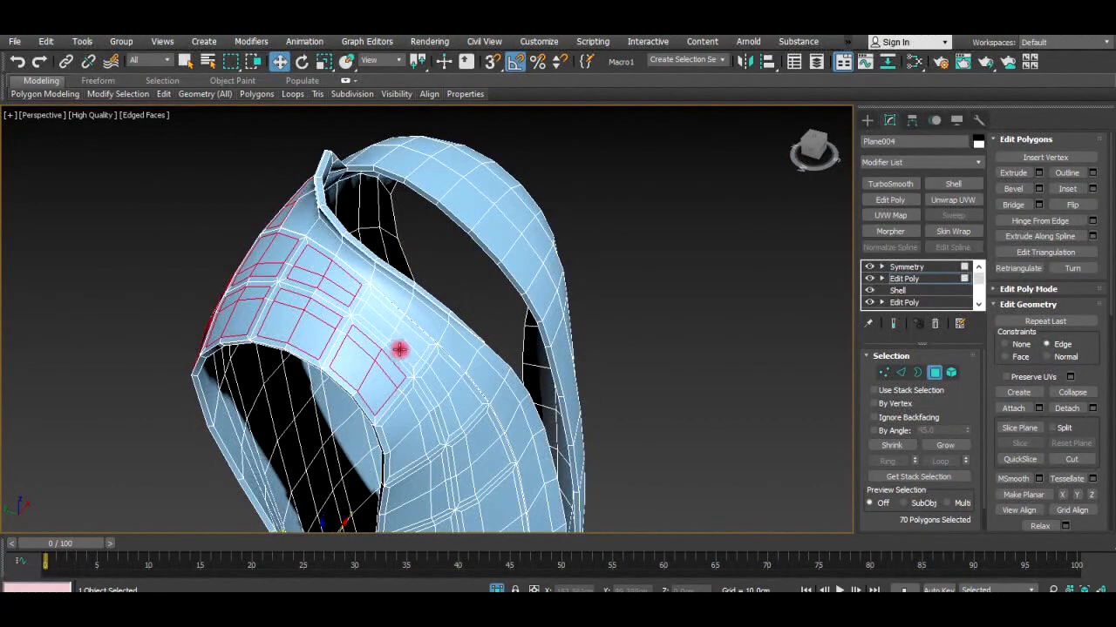
pyautogui.moveTo(441, 366)
pyautogui.keyDown('ctrl'); pyautogui.mouseDown()
pyautogui.moveTo(453, 400)
pyautogui.moveTo(429, 420)
pyautogui.mouseUp(); pyautogui.keyUp('ctrl')
pyautogui.keyDown('alt'); pyautogui.moveTo(456, 442); pyautogui.dragTo(382, 259, button='middle'); pyautogui.keyUp('alt')
pyautogui.keyDown('ctrl'); pyautogui.click(382, 259); pyautogui.keyUp('ctrl')
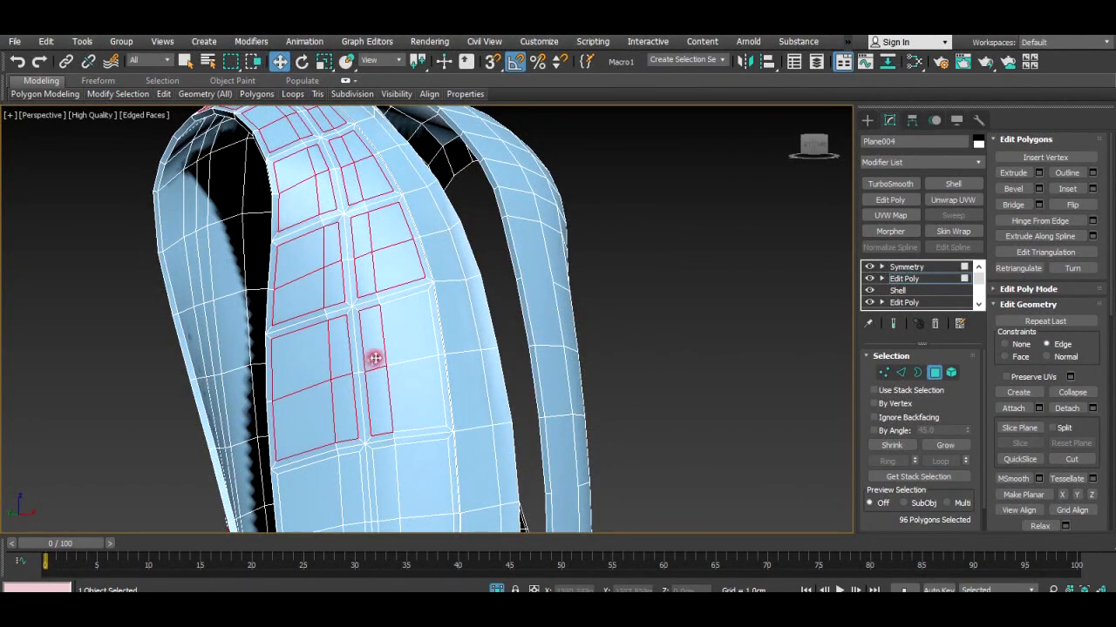
# Add the inset polygons of the lower front panels, down to the hem, to the selection.
pyautogui.keyDown('alt'); pyautogui.moveTo(415, 402); pyautogui.dragTo(440, 298, button='middle'); pyautogui.keyUp('alt')
pyautogui.keyDown('ctrl'); pyautogui.moveTo(441, 407); pyautogui.dragTo(403, 348); pyautogui.keyUp('ctrl')
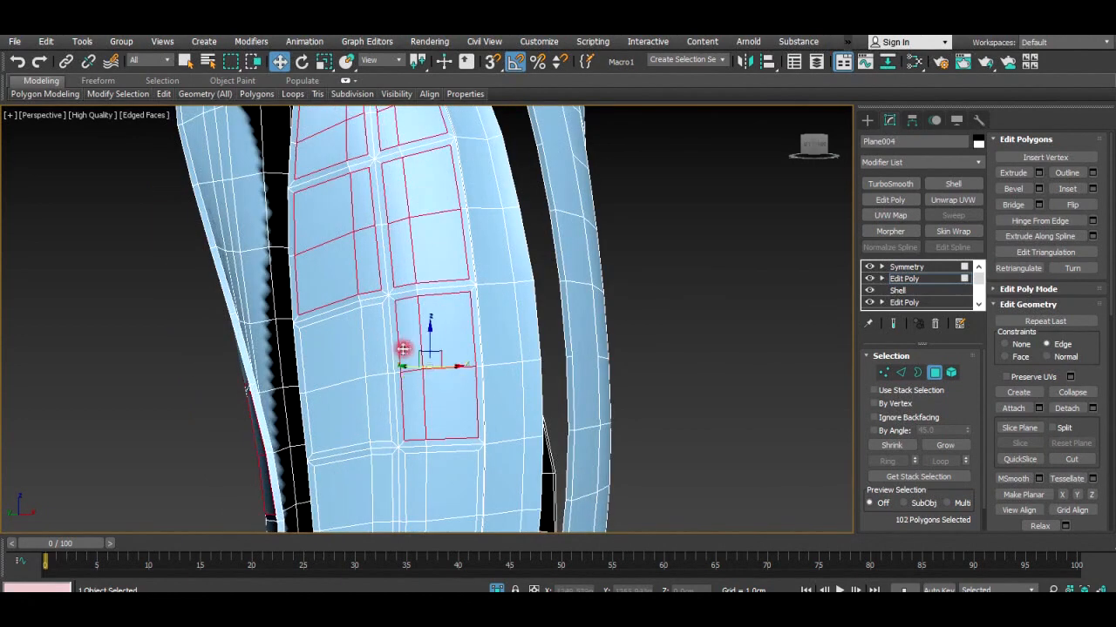
pyautogui.keyDown('alt'); pyautogui.moveTo(418, 432); pyautogui.dragTo(477, 305, button='middle'); pyautogui.keyUp('alt')
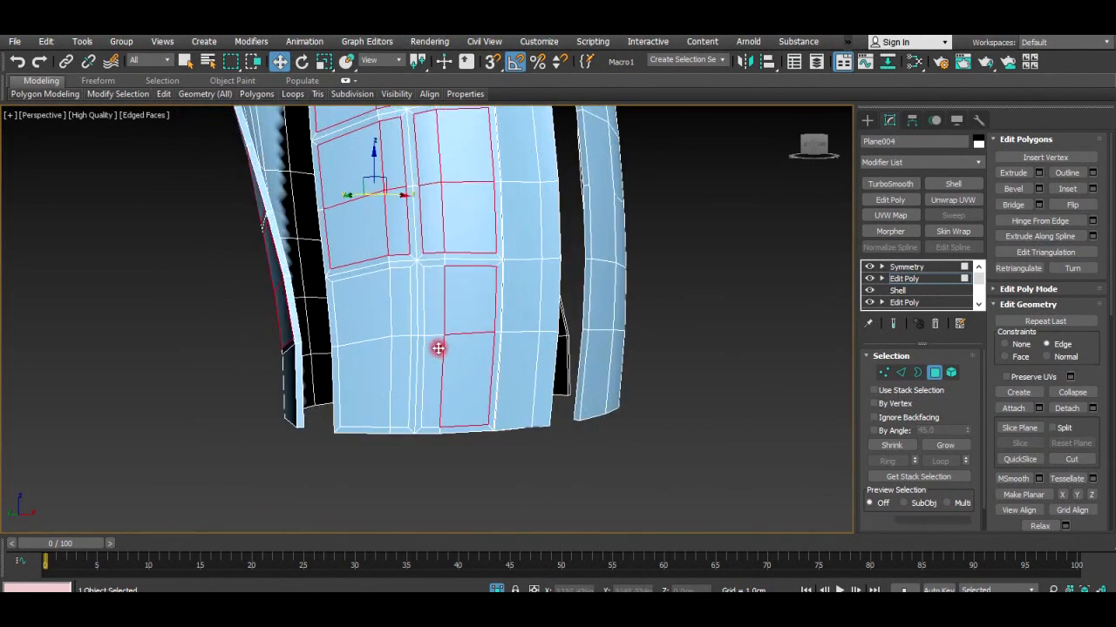
pyautogui.keyDown('ctrl'); pyautogui.click(371, 320); pyautogui.keyUp('ctrl')
# Bevel all selected panel polygons with a height of 0.774 cm and an outline of -0.543 cm.
pyautogui.keyDown('alt'); pyautogui.moveTo(370, 321); pyautogui.dragTo(527, 384, button='middle'); pyautogui.keyUp('alt')
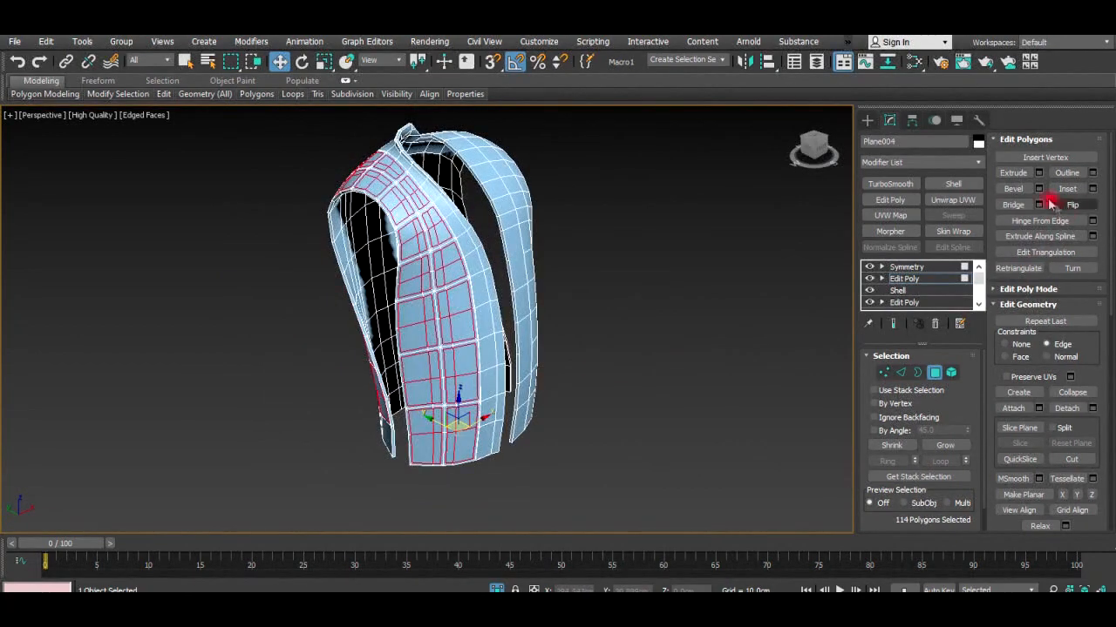
pyautogui.keyDown('alt'); pyautogui.moveTo(510, 334); pyautogui.dragTo(436, 347, button='middle'); pyautogui.keyUp('alt')
pyautogui.scroll(5, 449, 324)
pyautogui.click(451, 325)
pyautogui.click(487, 347)
pyautogui.moveTo(436, 346); pyautogui.dragTo(447, 297)
pyautogui.moveTo(436, 368); pyautogui.dragTo(434, 392)
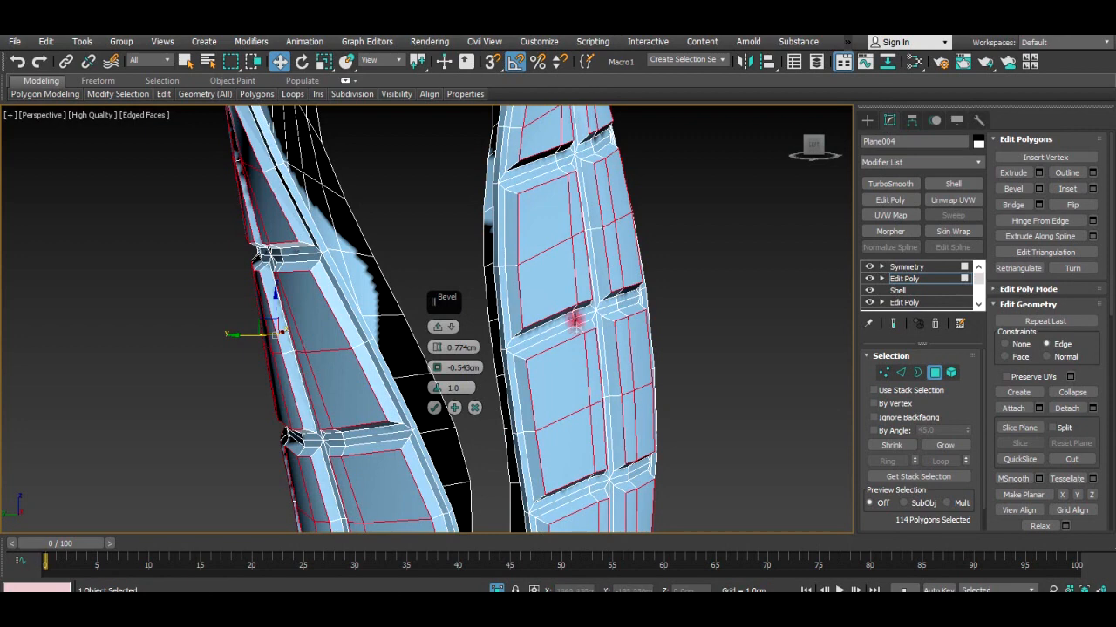
# Reduce the panel bevel to a height of about 0.367 cm and an outline of about -0.326 cm, and apply it.
pyautogui.keyDown('alt'); pyautogui.moveTo(567, 282); pyautogui.dragTo(572, 318, button='middle'); pyautogui.keyUp('alt')
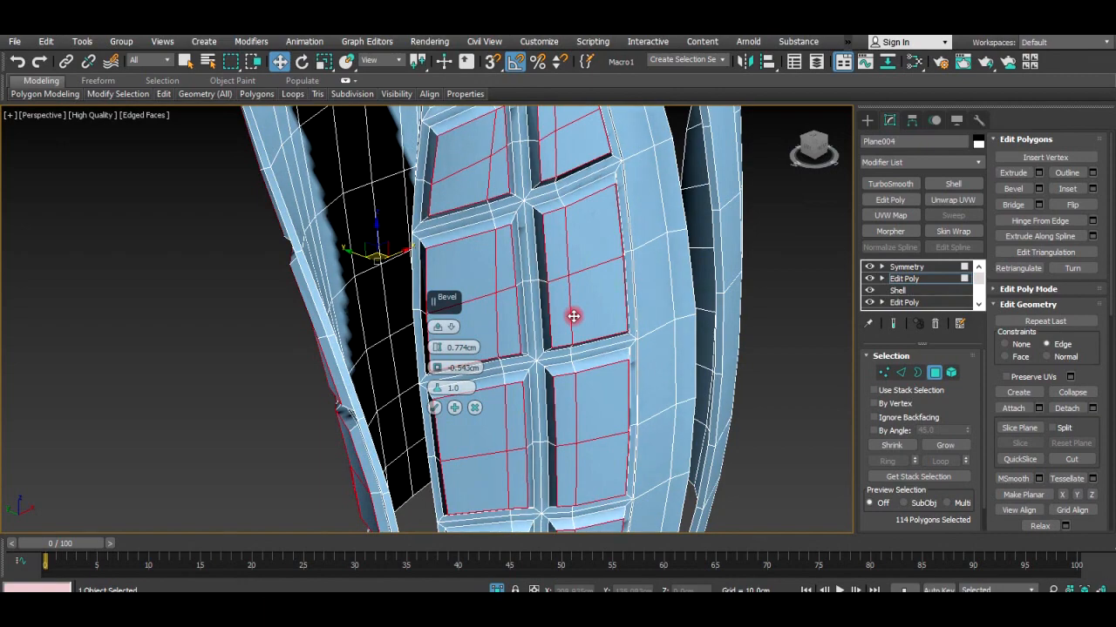
pyautogui.moveTo(574, 316)
pyautogui.keyDown('alt'); pyautogui.mouseDown(button='middle')
pyautogui.moveTo(612, 267)
pyautogui.moveTo(578, 299)
pyautogui.moveTo(563, 274)
pyautogui.moveTo(546, 276)
pyautogui.moveTo(549, 340)
pyautogui.moveTo(533, 353)
pyautogui.moveTo(567, 360)
pyautogui.mouseUp(button='middle'); pyautogui.keyUp('alt')
pyautogui.scroll(-5, 535, 348)
pyautogui.scroll(3, 523, 261)
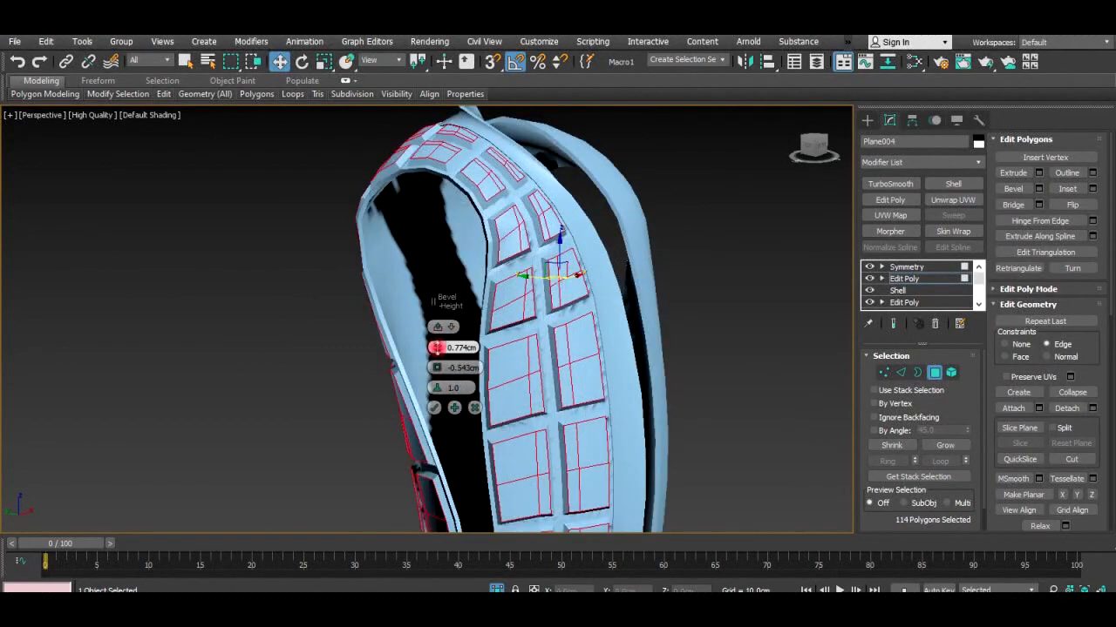
pyautogui.moveTo(437, 347); pyautogui.dragTo(438, 369)
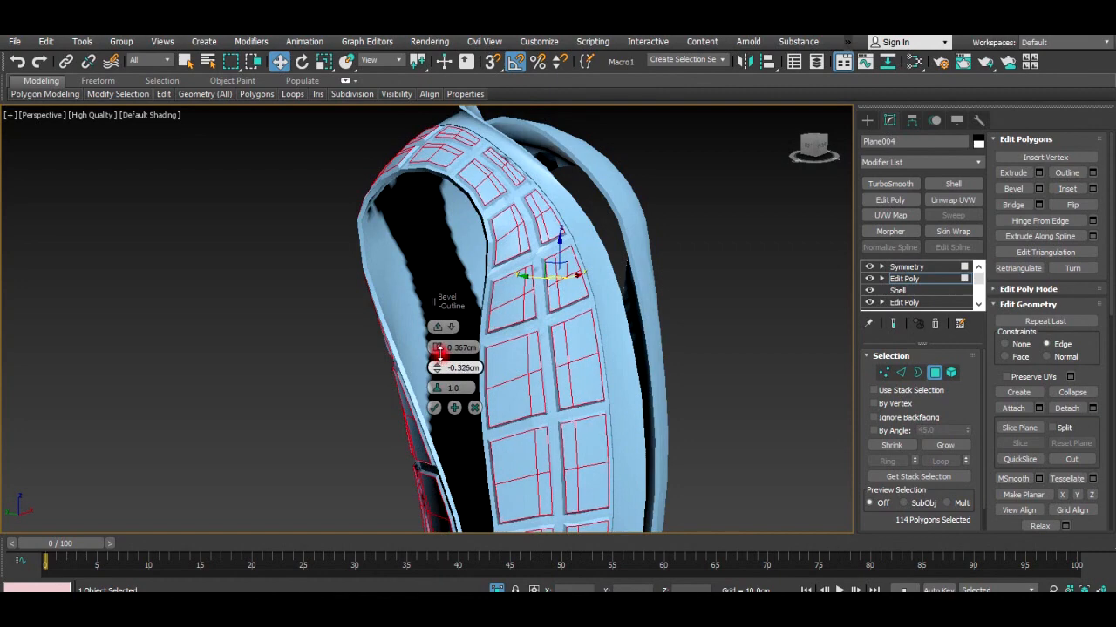
pyautogui.keyDown('alt'); pyautogui.moveTo(565, 286); pyautogui.dragTo(789, 281, button='middle'); pyautogui.keyUp('alt')
pyautogui.keyDown('alt'); pyautogui.moveTo(645, 364); pyautogui.dragTo(519, 382, button='middle'); pyautogui.keyUp('alt')
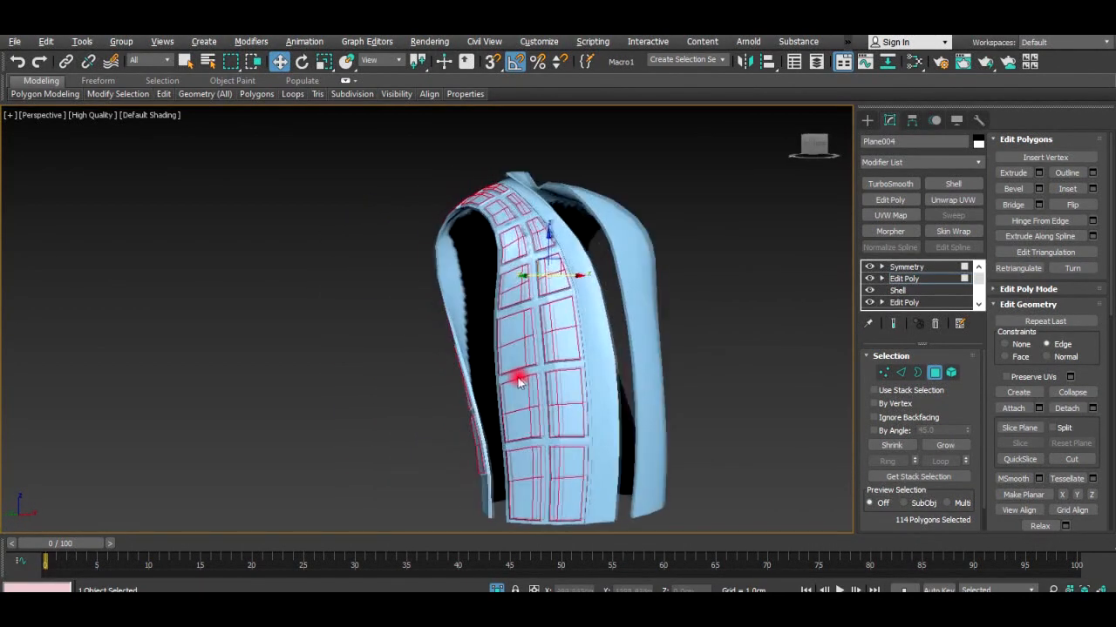
# Assign smoothing group 1 to all polygons of the vest and return to the mirrored result.
pyautogui.click(688, 305)
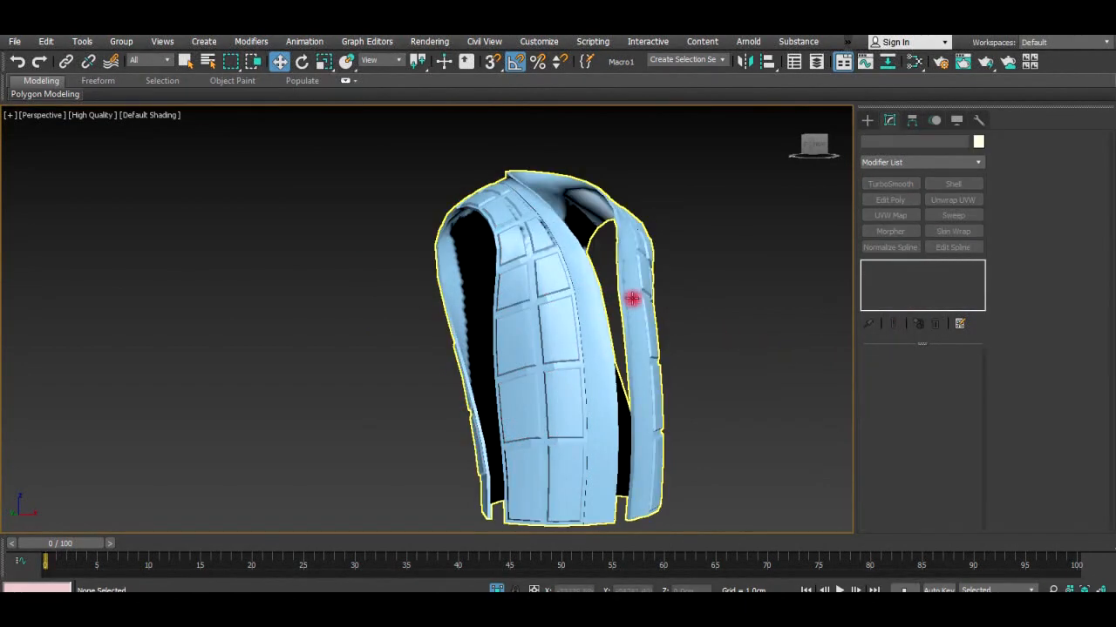
pyautogui.click(661, 292)
pyautogui.click(903, 279)
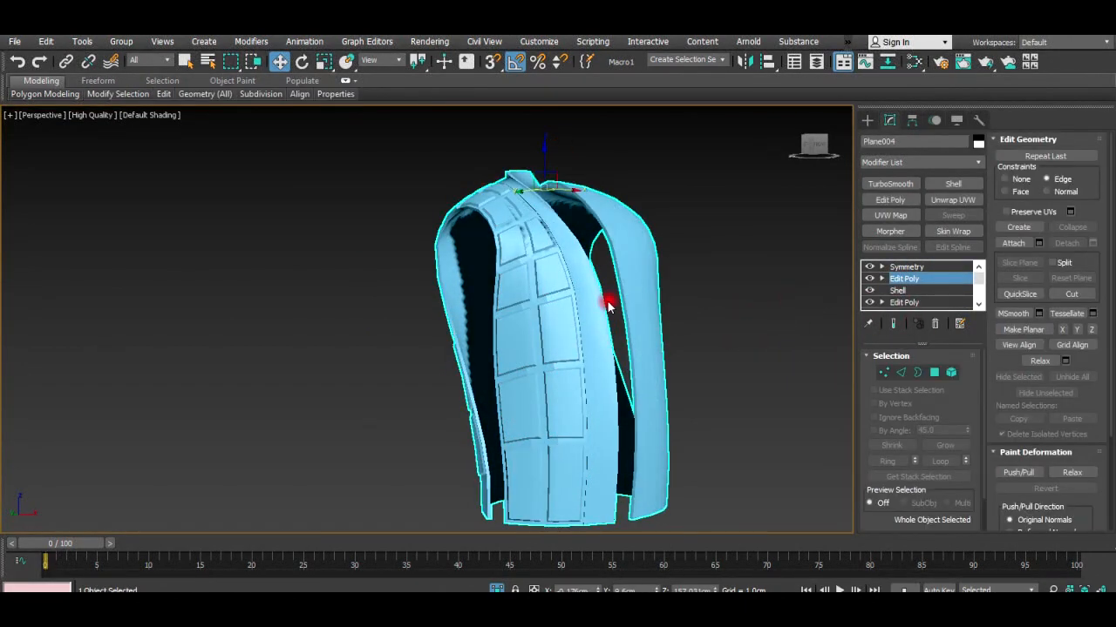
pyautogui.press('4')
pyautogui.scroll(-5, 1035, 495)
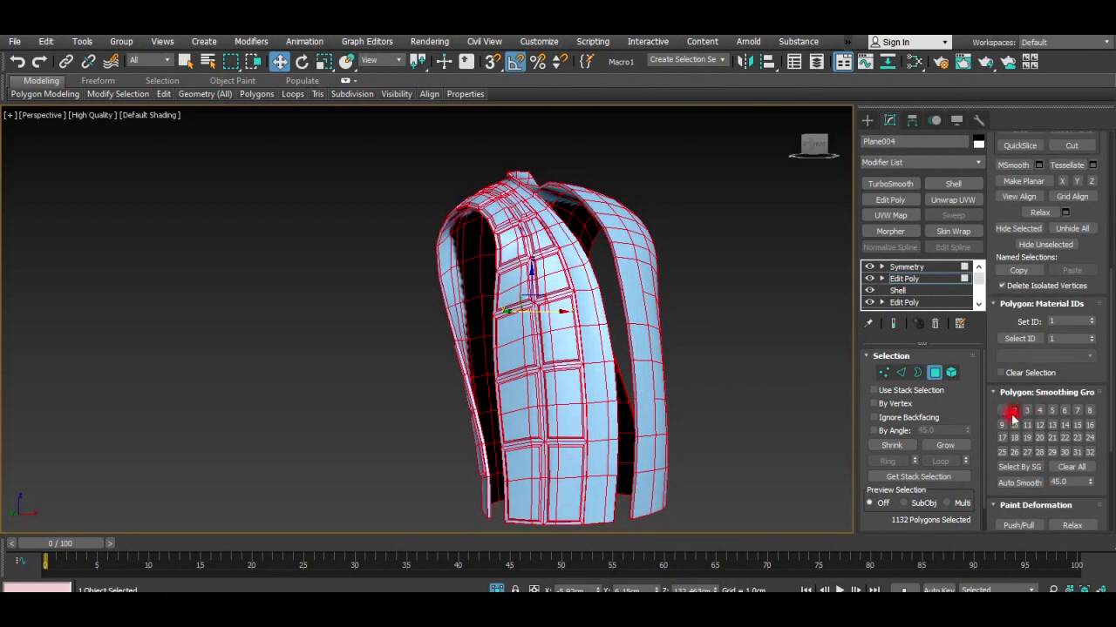
pyautogui.click(1002, 411)
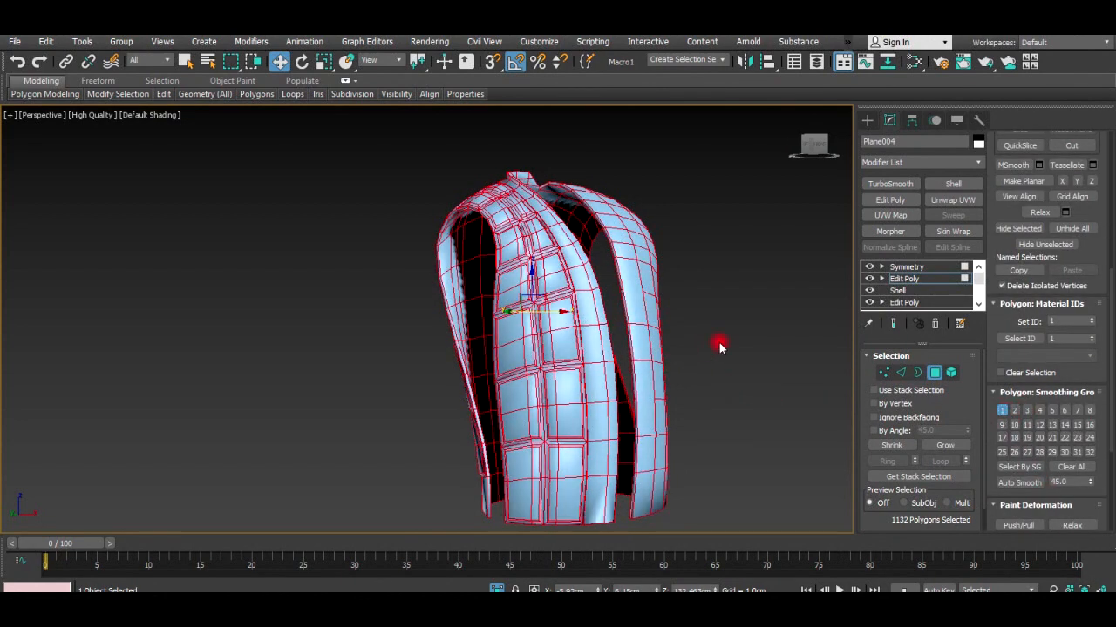
pyautogui.click(903, 266)
pyautogui.click(718, 380)
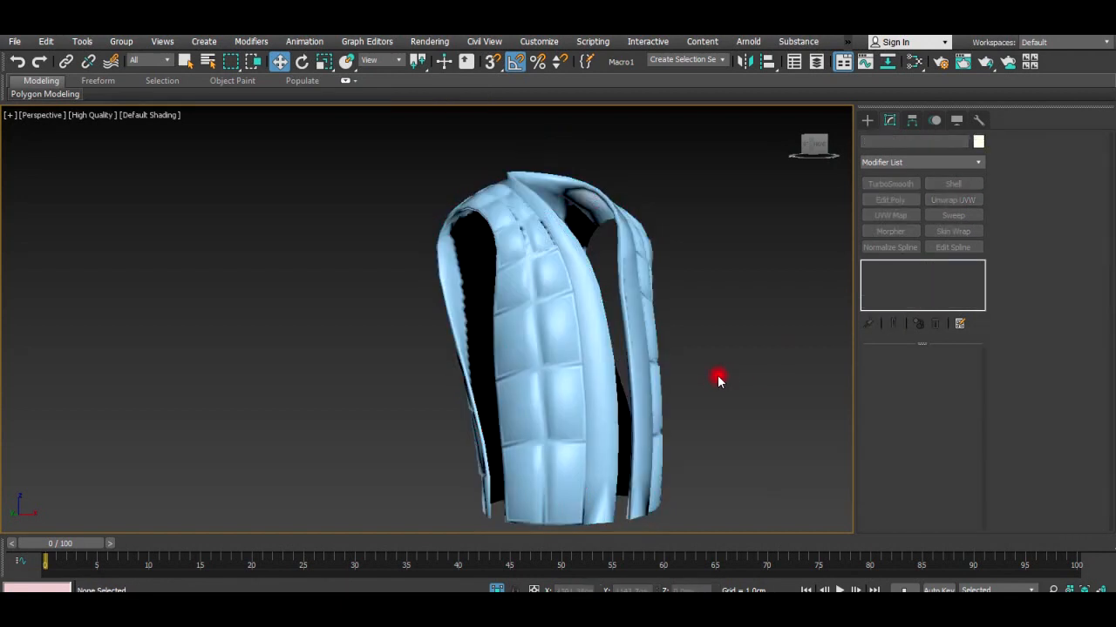
# Show edged faces, inspect the overlapping geometry at the vest's bottom front edge, and reselect the vest.
pyautogui.keyDown('alt'); pyautogui.moveTo(719, 380); pyautogui.dragTo(490, 244, button='middle'); pyautogui.keyUp('alt')
pyautogui.press('F4')
pyautogui.press('F3')
pyautogui.press('F3')
pyautogui.click(880, 121)
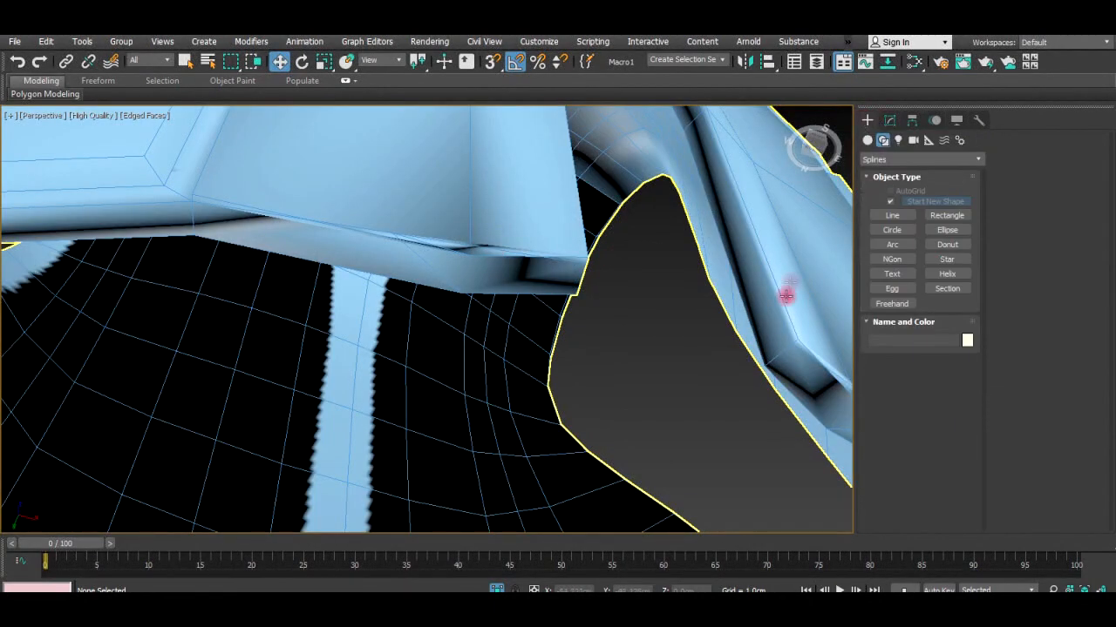
pyautogui.click(888, 117)
pyautogui.click(496, 236)
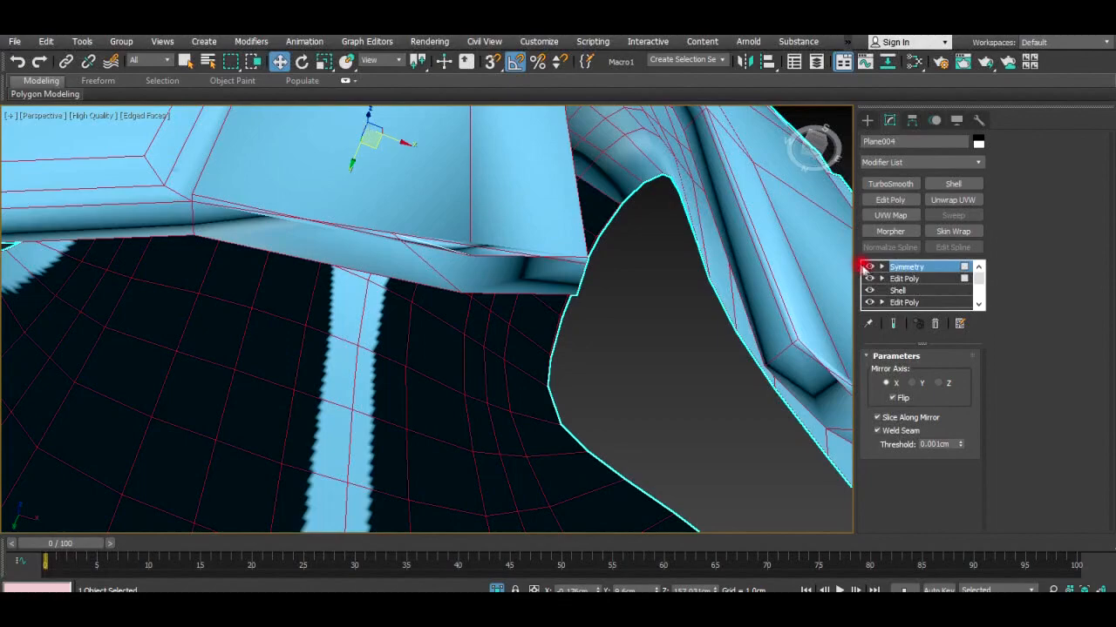
# Hide the Symmetry modifier's effect and examine the vertices of the overlapping geometry up close.
pyautogui.click(867, 266)
pyautogui.click(868, 279)
pyautogui.click(868, 278)
pyautogui.keyDown('alt'); pyautogui.moveTo(484, 251); pyautogui.dragTo(498, 301, button='middle'); pyautogui.keyUp('alt')
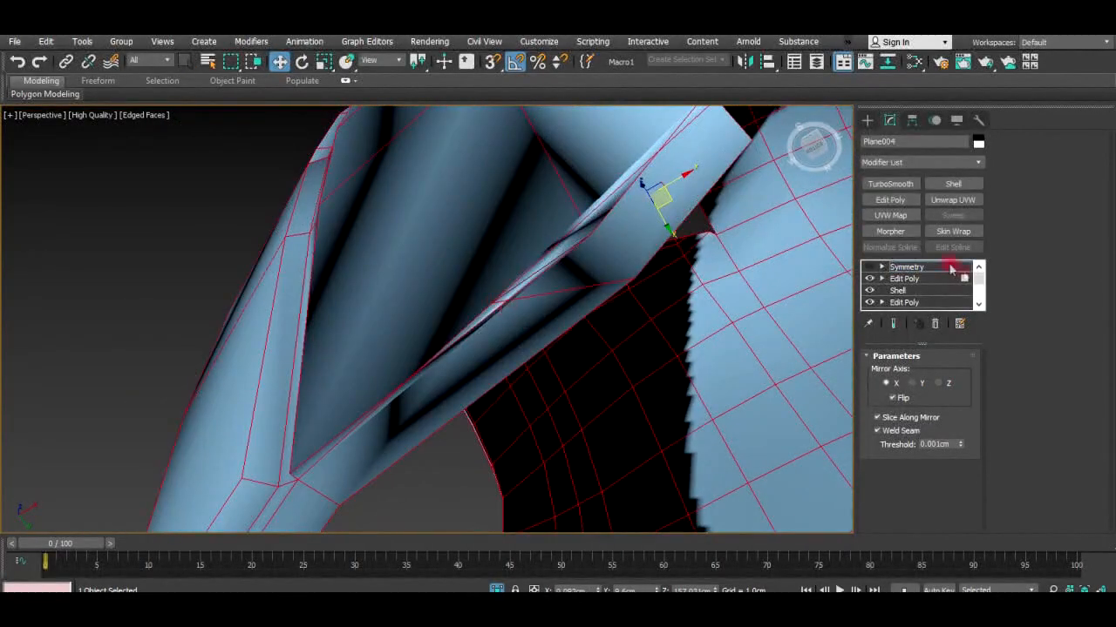
pyautogui.press('1')
pyautogui.moveTo(514, 305); pyautogui.dragTo(630, 258)
pyautogui.keyDown('alt'); pyautogui.moveTo(629, 258); pyautogui.dragTo(531, 453, button='middle'); pyautogui.keyUp('alt')
pyautogui.scroll(-5, 649, 394)
pyautogui.scroll(5, 649, 394)
pyautogui.scroll(-3, 512, 250)
pyautogui.scroll(2, 543, 281)
# Try to select the ring of edges across the plain front border strip, starting from its hem edge.
pyautogui.press('2')
pyautogui.click(525, 450)
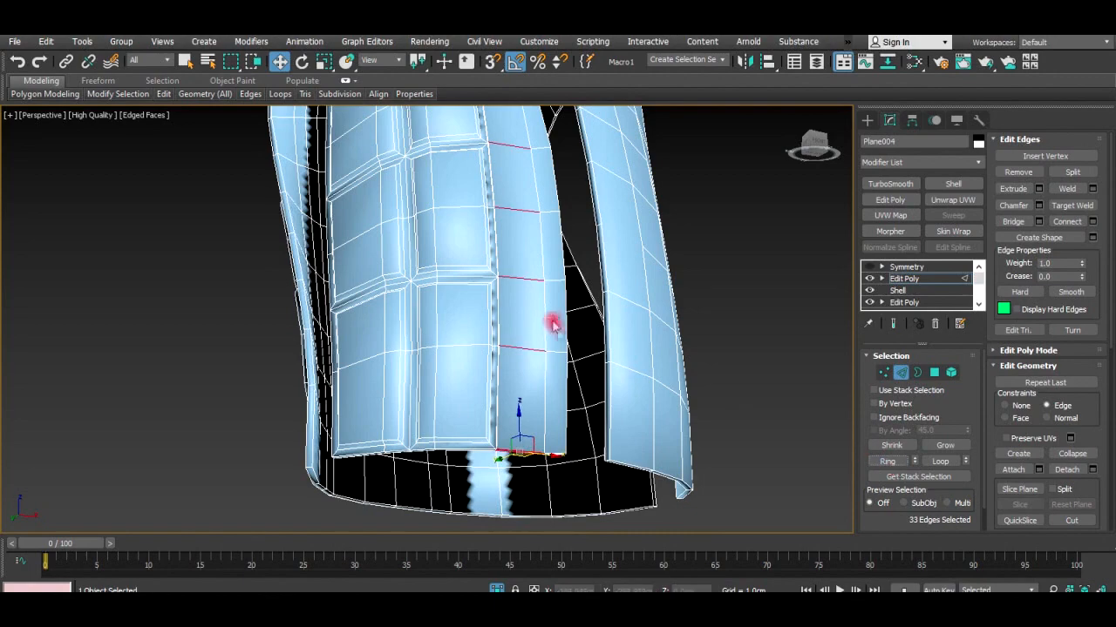
pyautogui.keyDown('ctrl'); pyautogui.click(552, 324); pyautogui.keyUp('ctrl')
pyautogui.scroll(8, 552, 324)
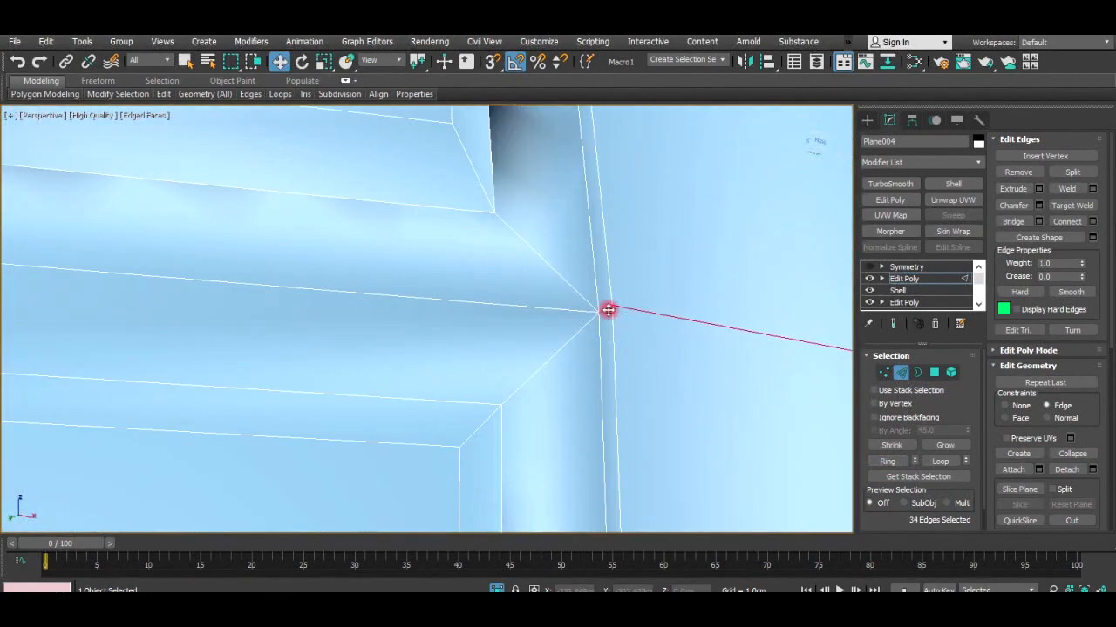
pyautogui.scroll(-8, 607, 310)
pyautogui.scroll(8, 582, 313)
pyautogui.click(889, 462)
# Select the edge rings across the plain front border strip, including the edges of its thickness and inner side.
pyautogui.scroll(-5, 668, 326)
pyautogui.keyDown('alt'); pyautogui.moveTo(668, 326); pyautogui.dragTo(742, 244, button='middle'); pyautogui.keyUp('alt')
pyautogui.scroll(5, 752, 253)
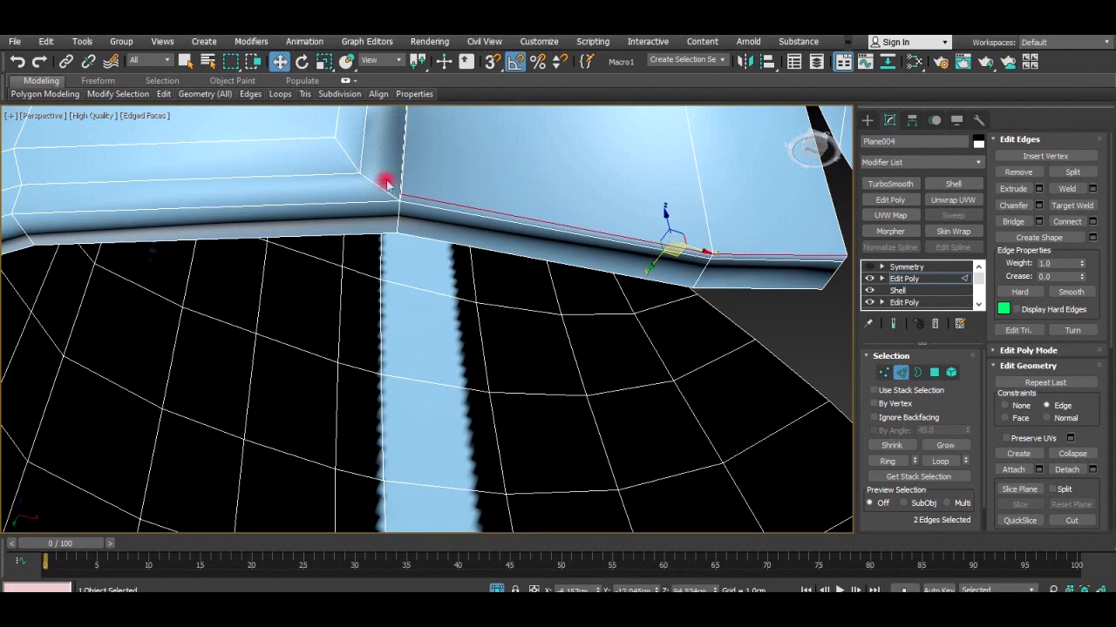
pyautogui.keyDown('alt'); pyautogui.moveTo(386, 183); pyautogui.dragTo(479, 199, button='middle'); pyautogui.keyUp('alt')
pyautogui.scroll(2, 485, 195)
pyautogui.keyDown('ctrl'); pyautogui.click(492, 189); pyautogui.keyUp('ctrl')
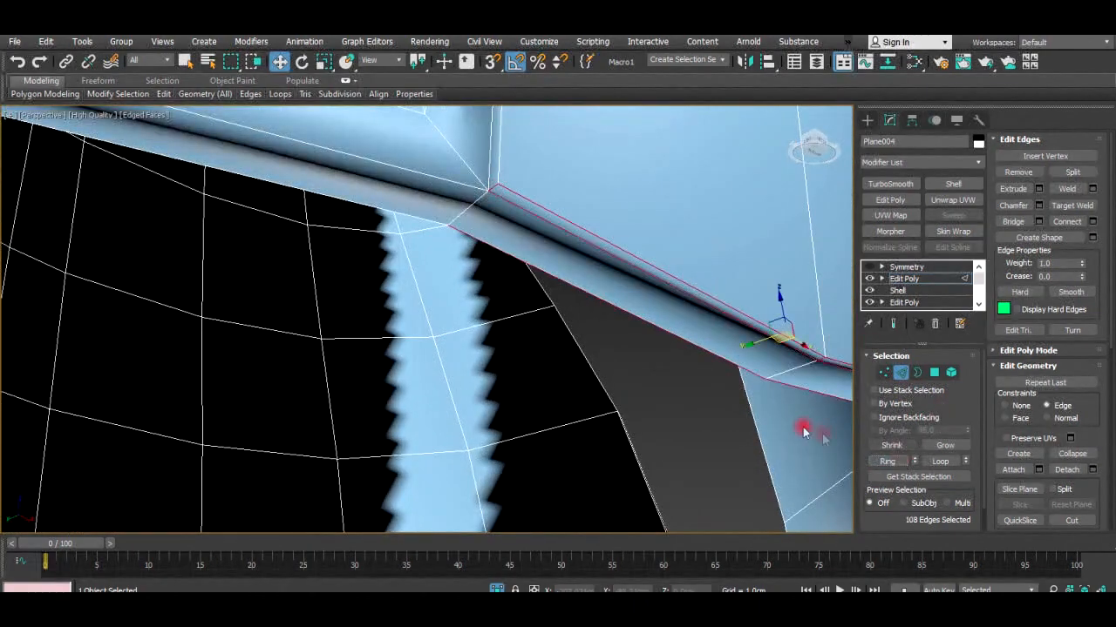
pyautogui.scroll(-8, 637, 299)
pyautogui.keyDown('alt'); pyautogui.moveTo(637, 299); pyautogui.dragTo(664, 335, button='middle'); pyautogui.keyUp('alt')
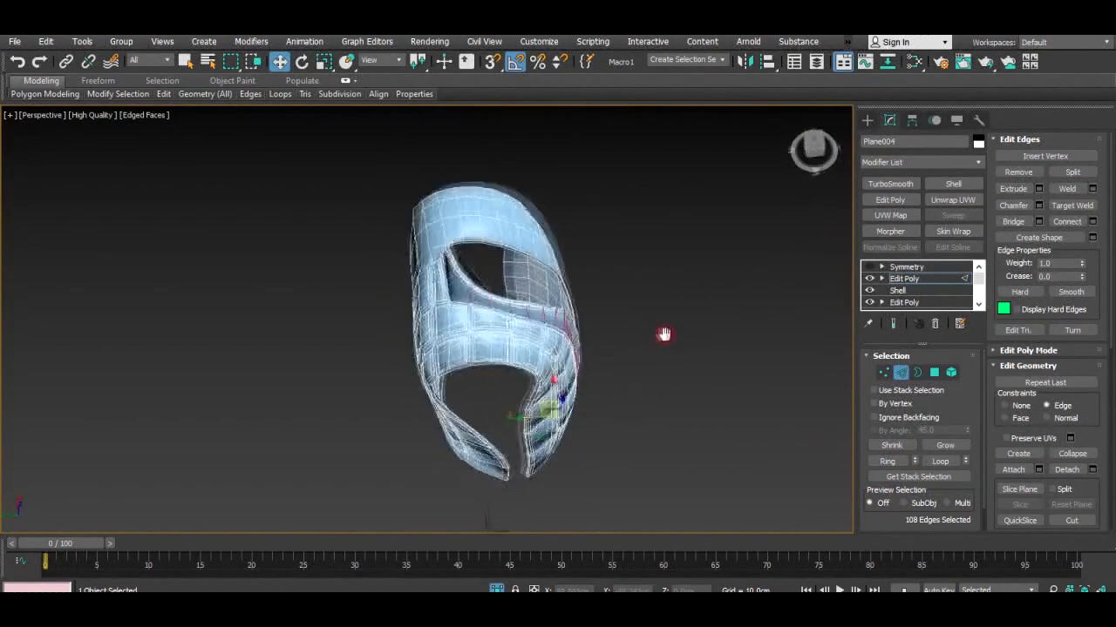
# Convert the edge rings to a polygon selection of the front border strip and inspect its extent.
pyautogui.click(935, 375)
pyautogui.scroll(10, 567, 297)
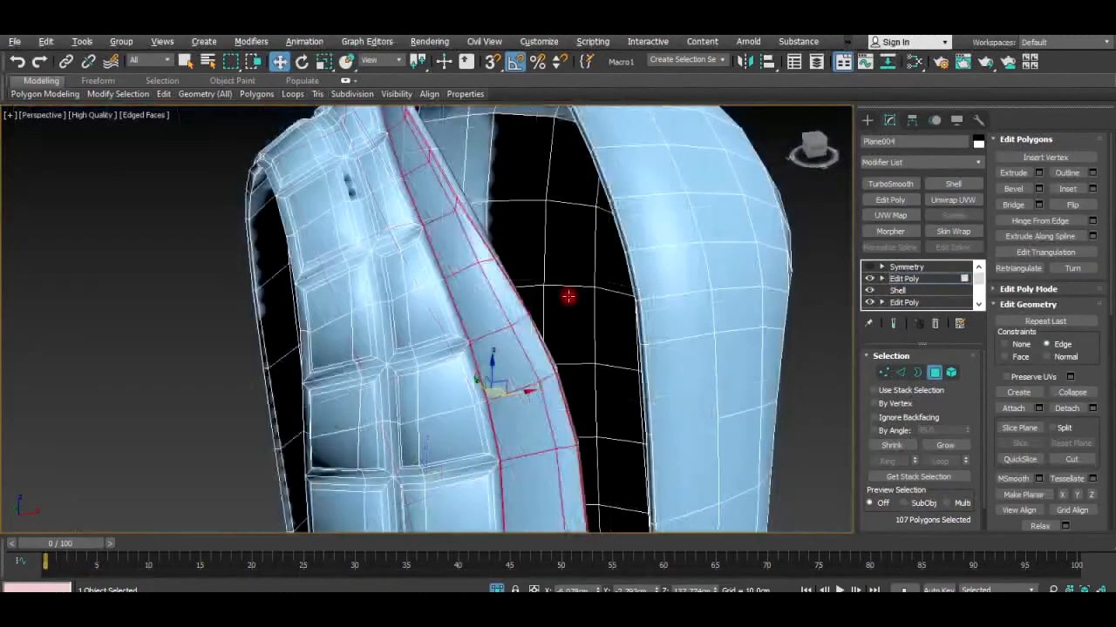
pyautogui.keyDown('alt'); pyautogui.moveTo(511, 294); pyautogui.dragTo(298, 332, button='middle'); pyautogui.keyUp('alt')
pyautogui.scroll(5, 512, 345)
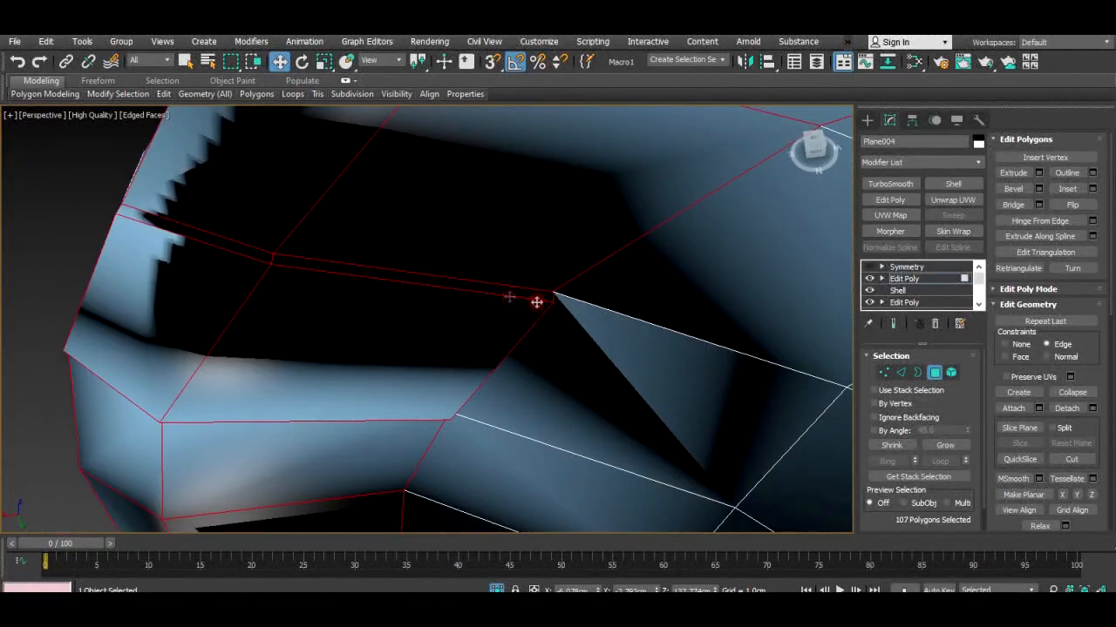
pyautogui.scroll(-10, 461, 314)
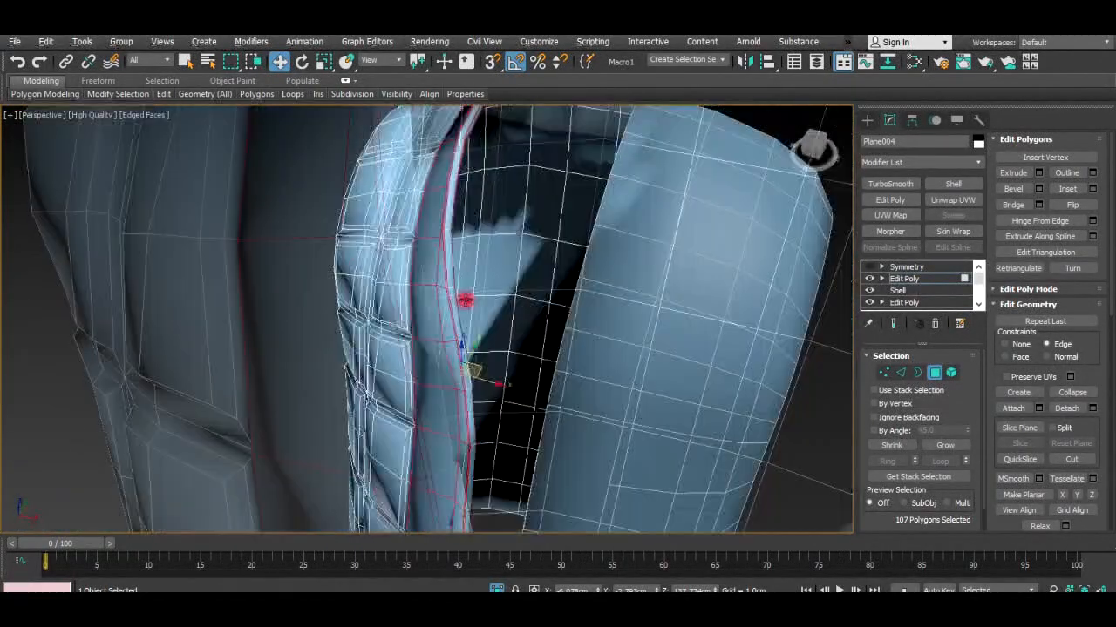
# Assign the selected front border strip polygons to smoothing group 2 and check the vest's shading with and without edge lines.
pyautogui.scroll(-5, 1024, 462)
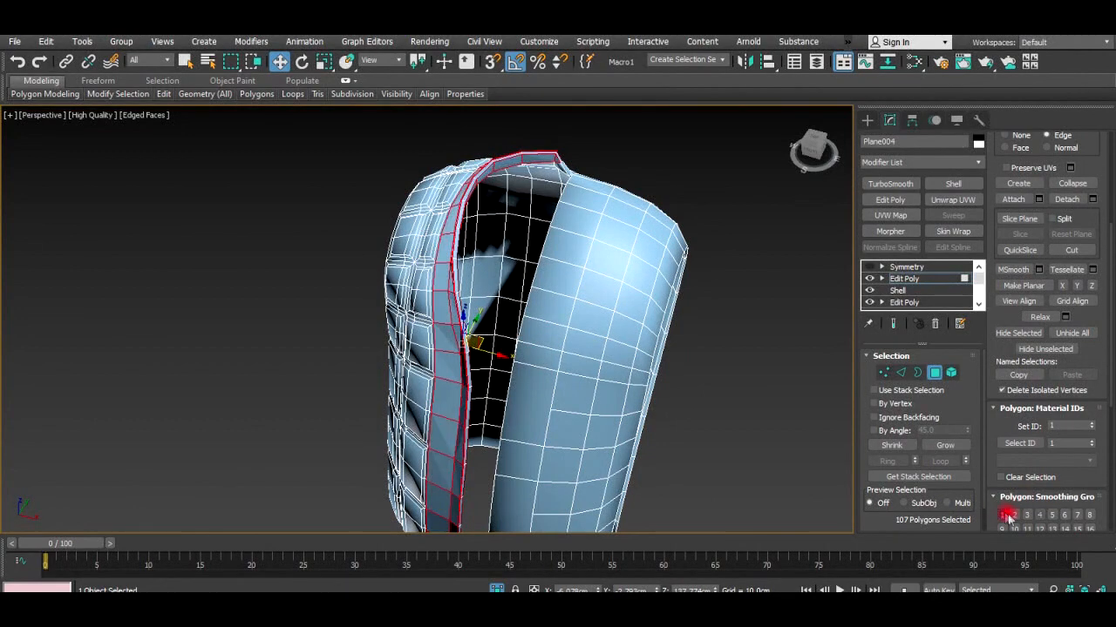
pyautogui.keyDown('alt'); pyautogui.moveTo(490, 243); pyautogui.dragTo(698, 226, button='middle'); pyautogui.keyUp('alt')
pyautogui.click(733, 307)
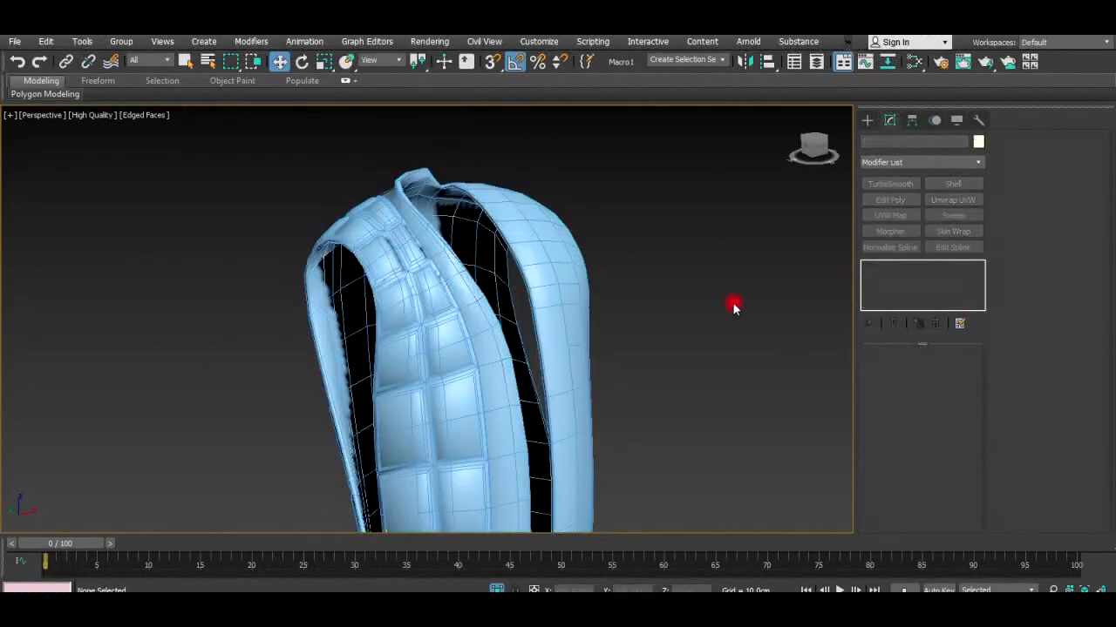
pyautogui.press('F4')
pyautogui.keyDown('alt'); pyautogui.moveTo(566, 365); pyautogui.dragTo(665, 402, button='middle'); pyautogui.keyUp('alt')
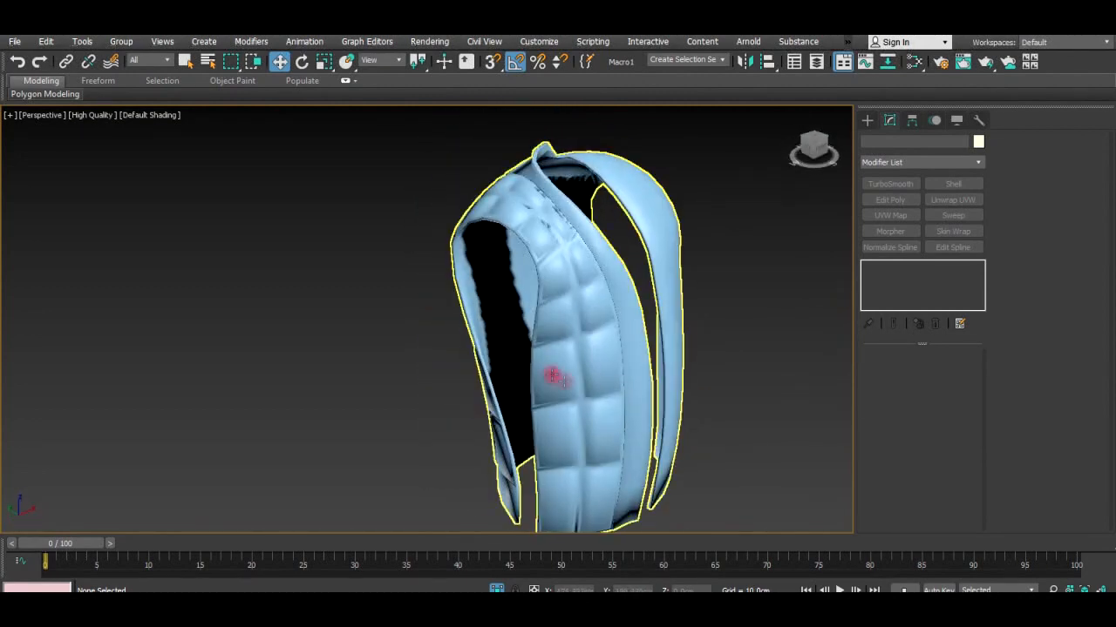
pyautogui.scroll(10, 551, 376)
pyautogui.press('F4')
pyautogui.scroll(-5, 550, 309)
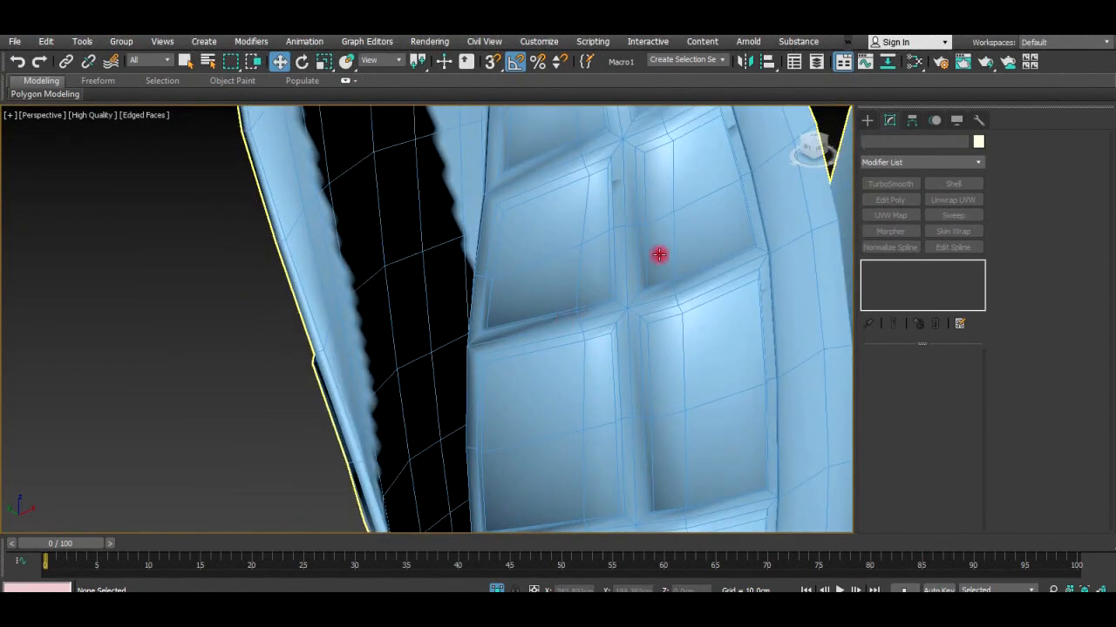
# Target-weld the closely paired vertices along the inner edge of the vest, one pair after another.
pyautogui.click(659, 254)
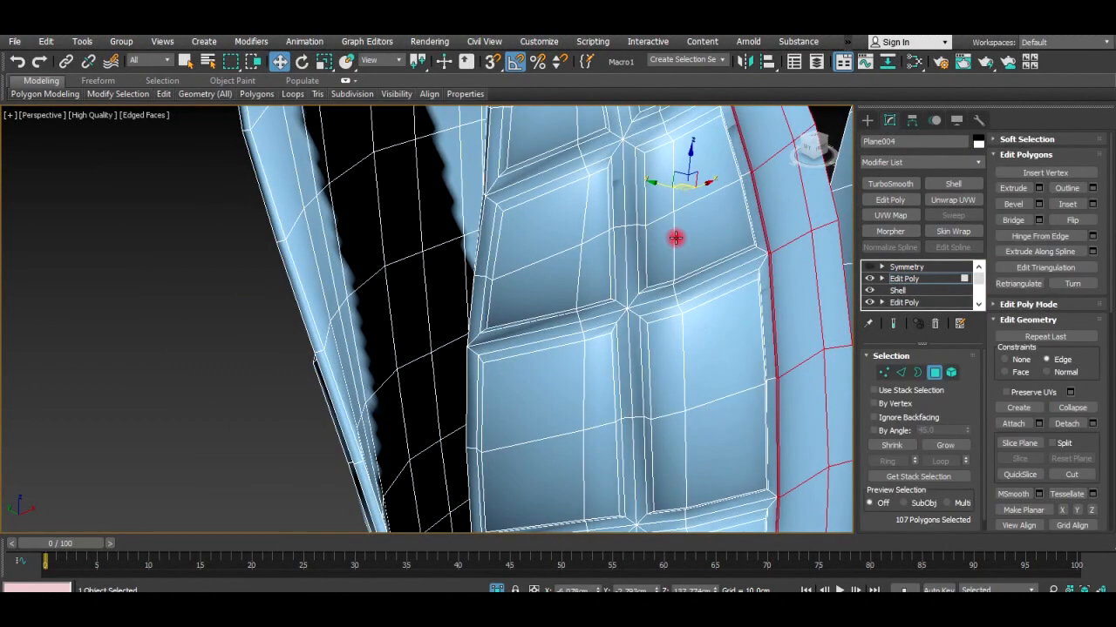
pyautogui.click(202, 338)
pyautogui.keyDown('alt'); pyautogui.moveTo(369, 324); pyautogui.dragTo(480, 174, button='middle'); pyautogui.keyUp('alt')
pyautogui.keyDown('alt'); pyautogui.moveTo(623, 370); pyautogui.dragTo(273, 244, button='middle'); pyautogui.keyUp('alt')
pyautogui.press('1')
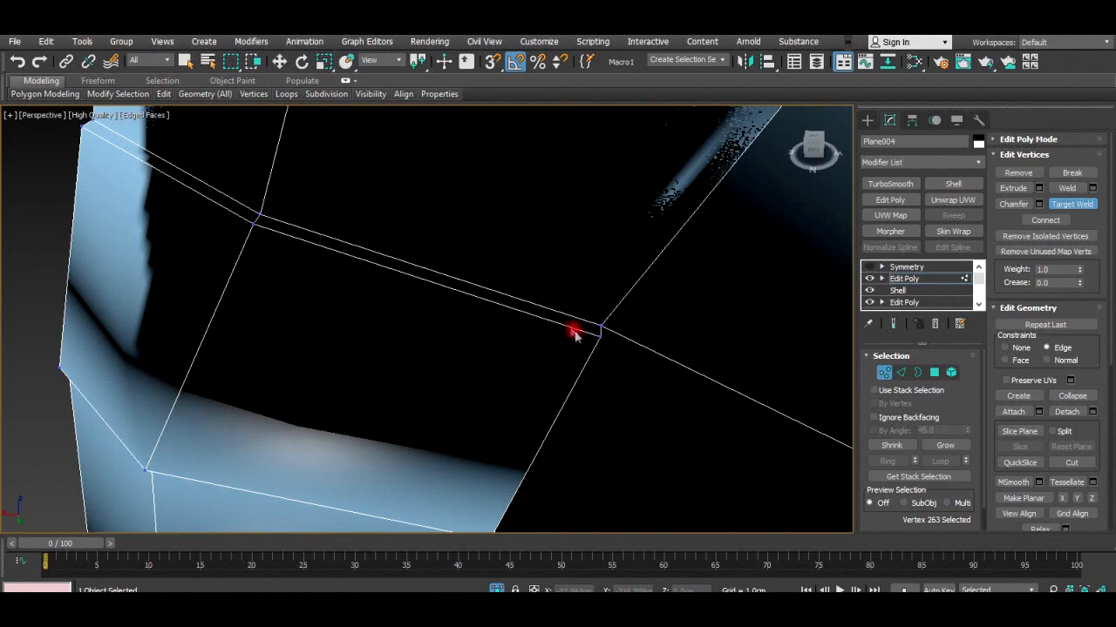
pyautogui.click(599, 327)
pyautogui.click(254, 225)
pyautogui.click(259, 216)
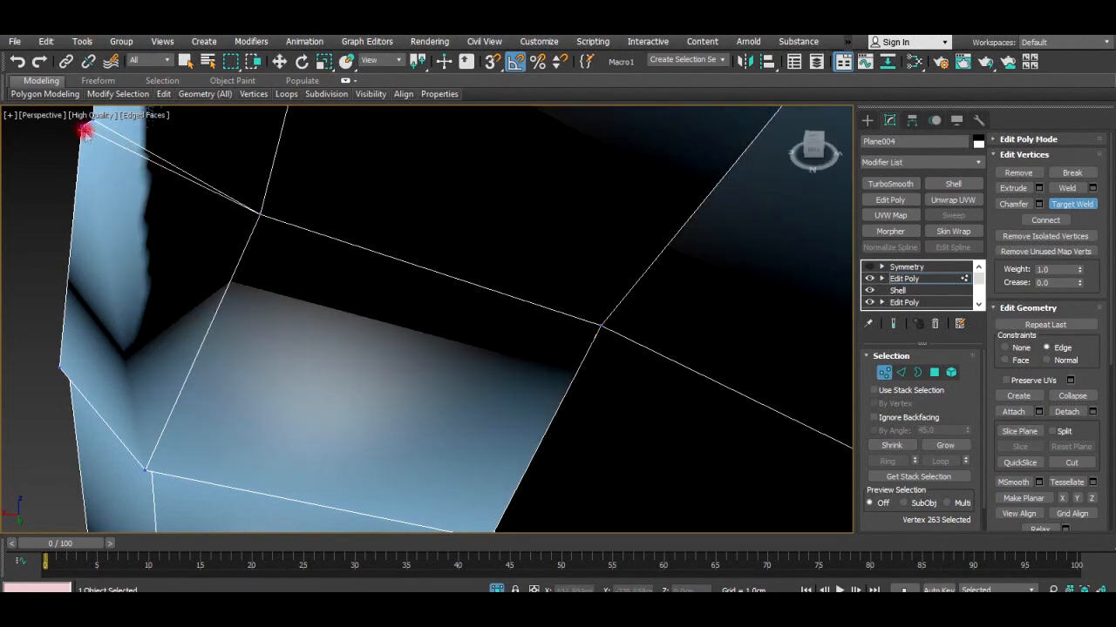
pyautogui.click(84, 131)
pyautogui.click(93, 120)
pyautogui.click(68, 364)
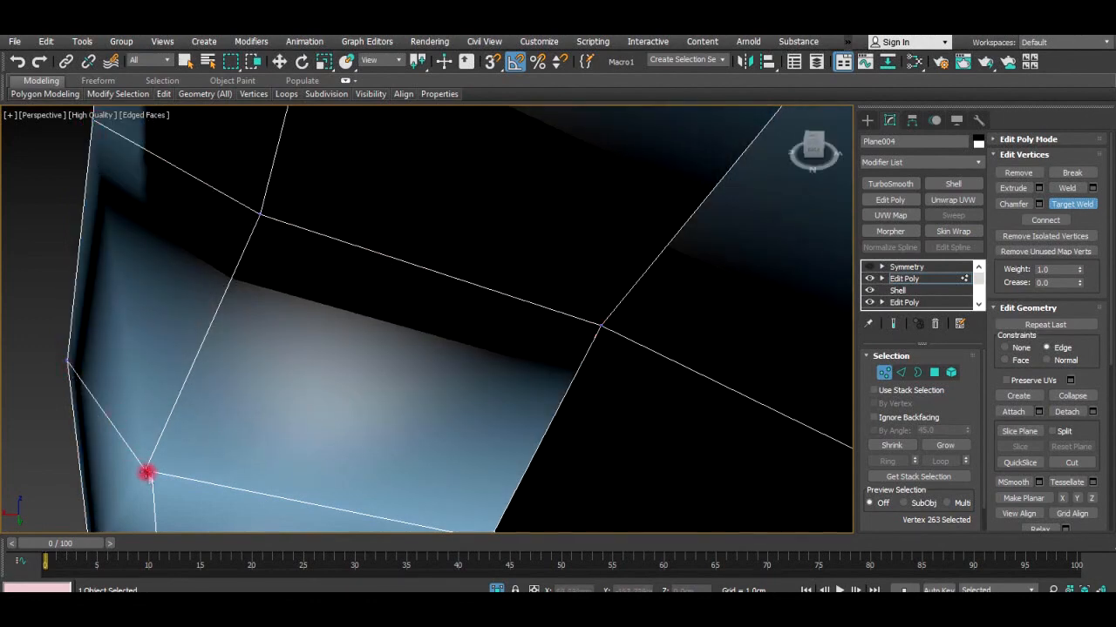
pyautogui.click(146, 471)
pyautogui.click(153, 462)
pyautogui.moveTo(482, 527); pyautogui.dragTo(567, 164, button='middle')
pyautogui.click(392, 360)
pyautogui.click(395, 352)
pyautogui.scroll(-10, 567, 165)
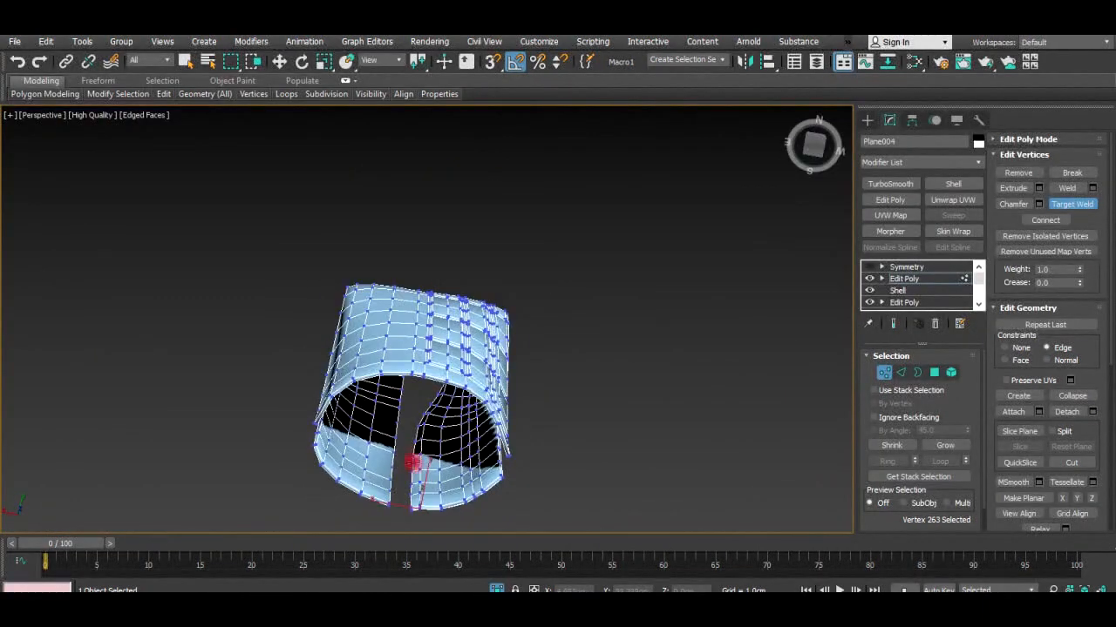
# Leave vertex editing and turn the Symmetry modifier's effect back on for the vest.
pyautogui.scroll(8, 413, 463)
pyautogui.moveTo(441, 450); pyautogui.dragTo(440, 319, button='middle')
pyautogui.press('w')
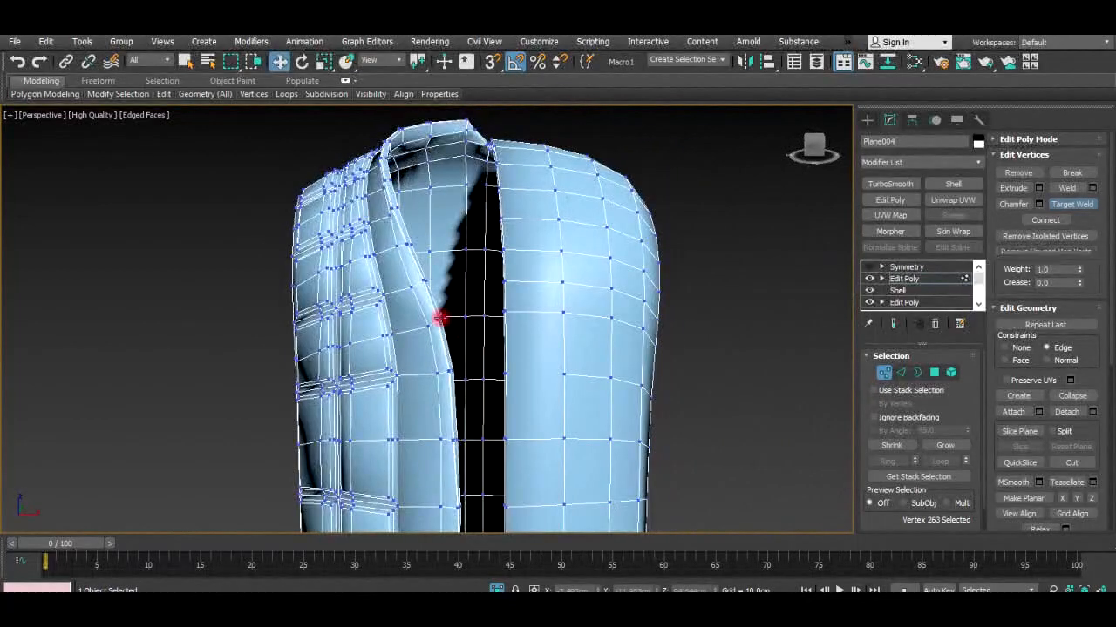
pyautogui.click(885, 373)
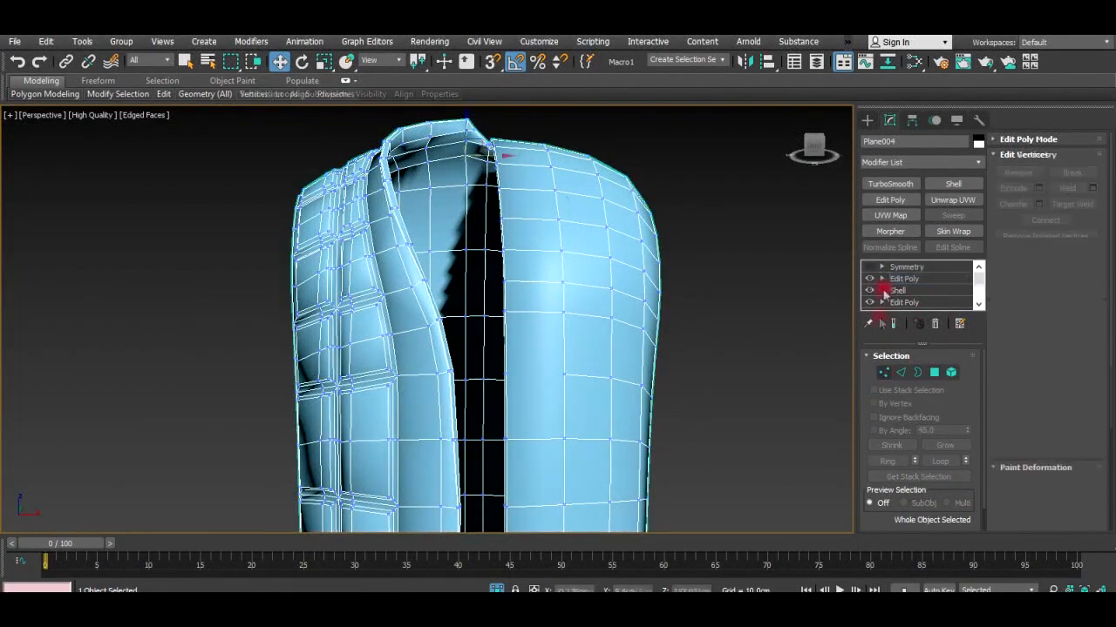
pyautogui.click(905, 267)
pyautogui.click(870, 267)
pyautogui.click(744, 249)
pyautogui.scroll(-3, 665, 266)
pyautogui.moveTo(665, 269)
pyautogui.keyDown('alt'); pyautogui.mouseDown(button='middle')
pyautogui.moveTo(678, 271)
pyautogui.moveTo(645, 272)
pyautogui.mouseUp(button='middle'); pyautogui.keyUp('alt')
pyautogui.scroll(-3, 677, 269)
# End the isolation so the body is shown together with the vest.
pyautogui.click(496, 589)
pyautogui.scroll(-5, 427, 427)
pyautogui.keyDown('alt'); pyautogui.moveTo(427, 427); pyautogui.dragTo(461, 374, button='middle'); pyautogui.keyUp('alt')
pyautogui.scroll(5, 443, 419)
pyautogui.scroll(5, 393, 411)
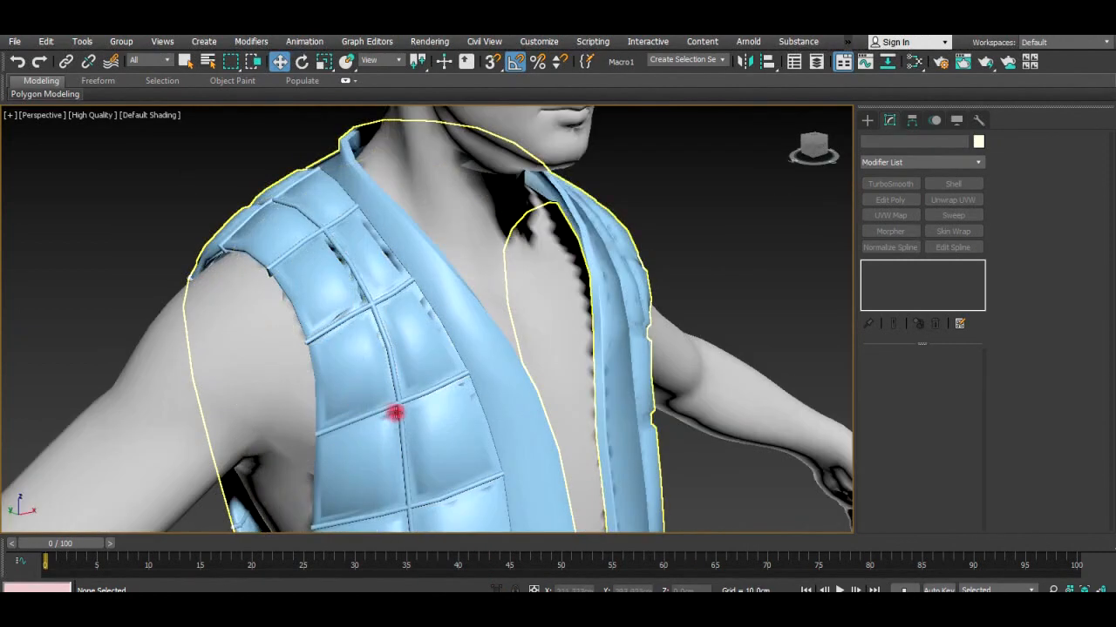
# Delete the spline shape that runs along the seams between the quilted panels.
pyautogui.keyDown('alt'); pyautogui.moveTo(705, 404); pyautogui.dragTo(411, 393, button='middle'); pyautogui.keyUp('alt')
pyautogui.click(411, 393)
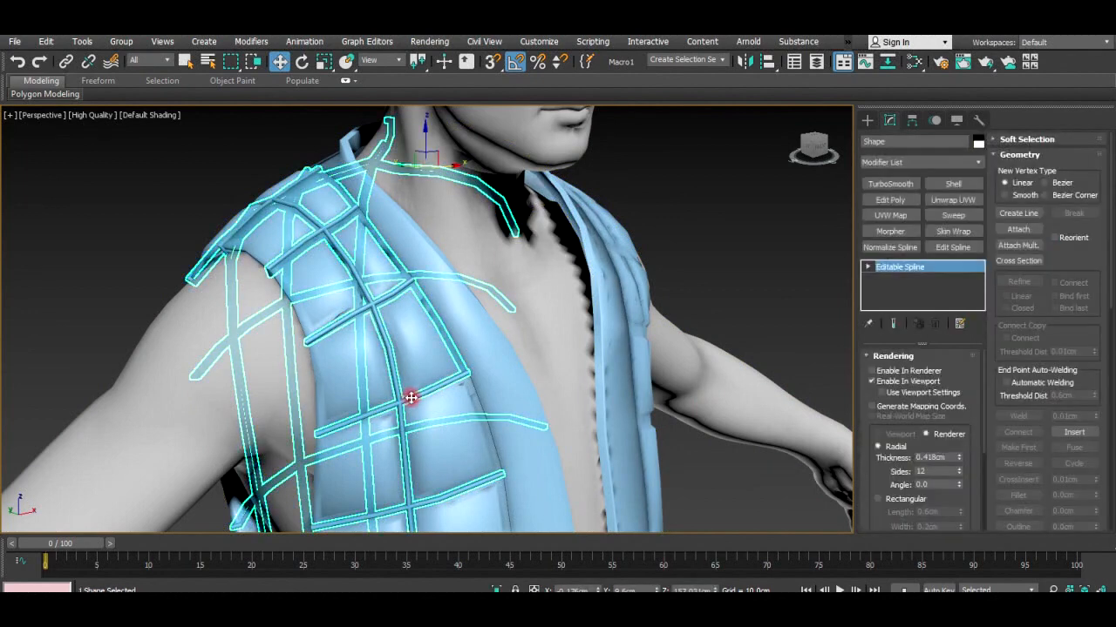
pyautogui.press('Delete')
pyautogui.scroll(5, 369, 296)
pyautogui.scroll(-4, 369, 290)
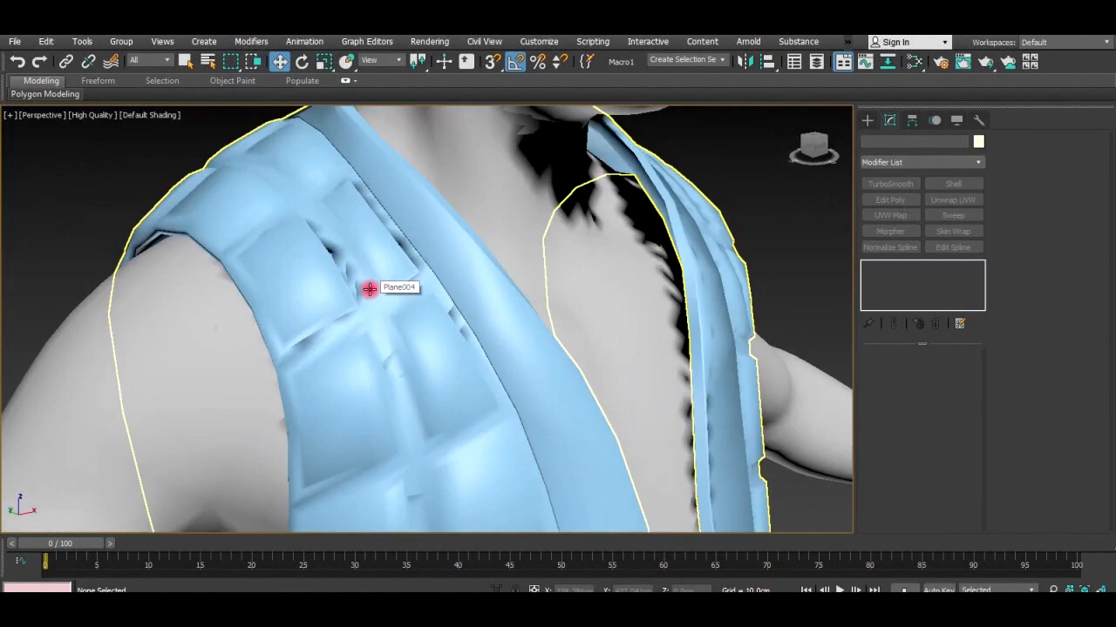
# Assign the Standard material Material #25 to the vest.
pyautogui.click(369, 288)
pyautogui.scroll(2, 370, 289)
pyautogui.press('m')
pyautogui.click(701, 310)
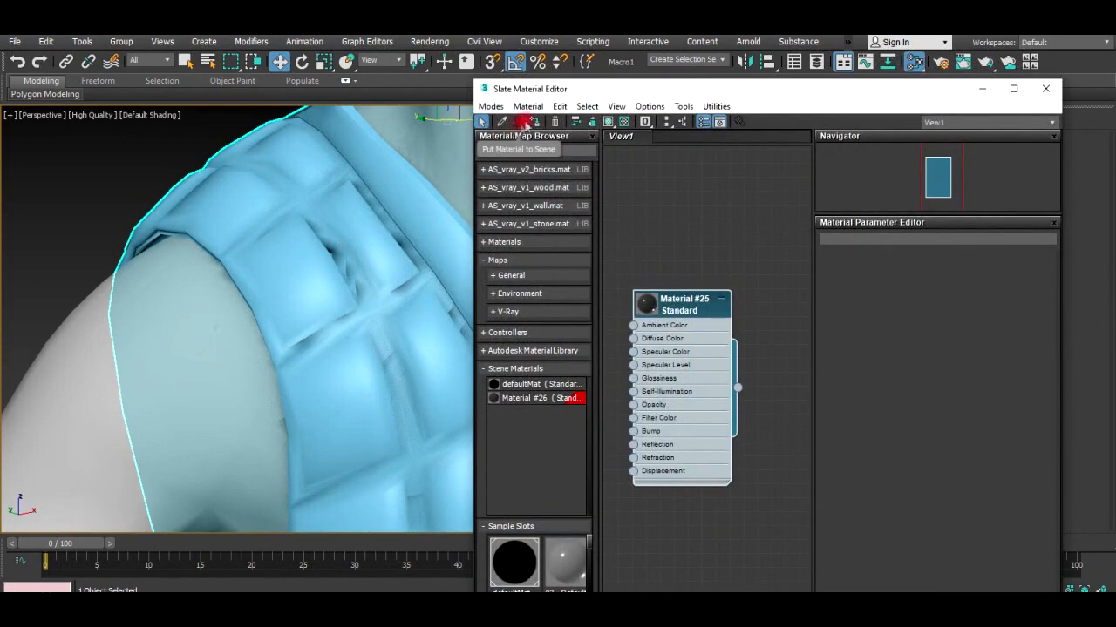
pyautogui.click(523, 122)
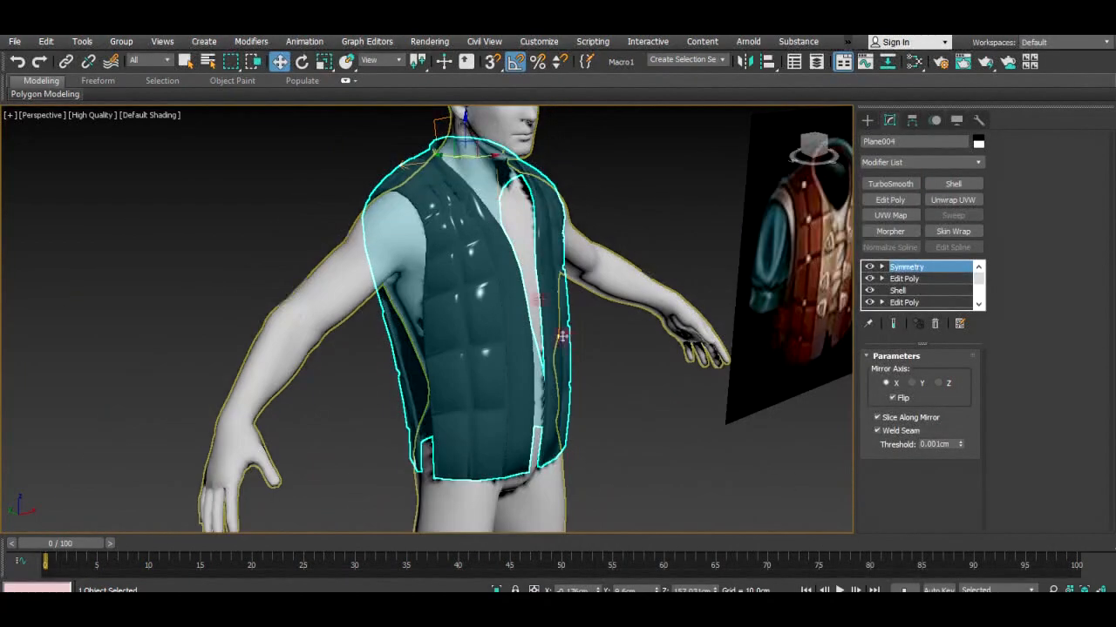
# Examine the quilted panels' surface and wireframe with the new material applied.
pyautogui.keyDown('alt'); pyautogui.moveTo(562, 336); pyautogui.dragTo(550, 273, button='middle'); pyautogui.keyUp('alt')
pyautogui.scroll(5, 453, 331)
pyautogui.moveTo(453, 331); pyautogui.dragTo(391, 332, button='middle')
pyautogui.press('F4')
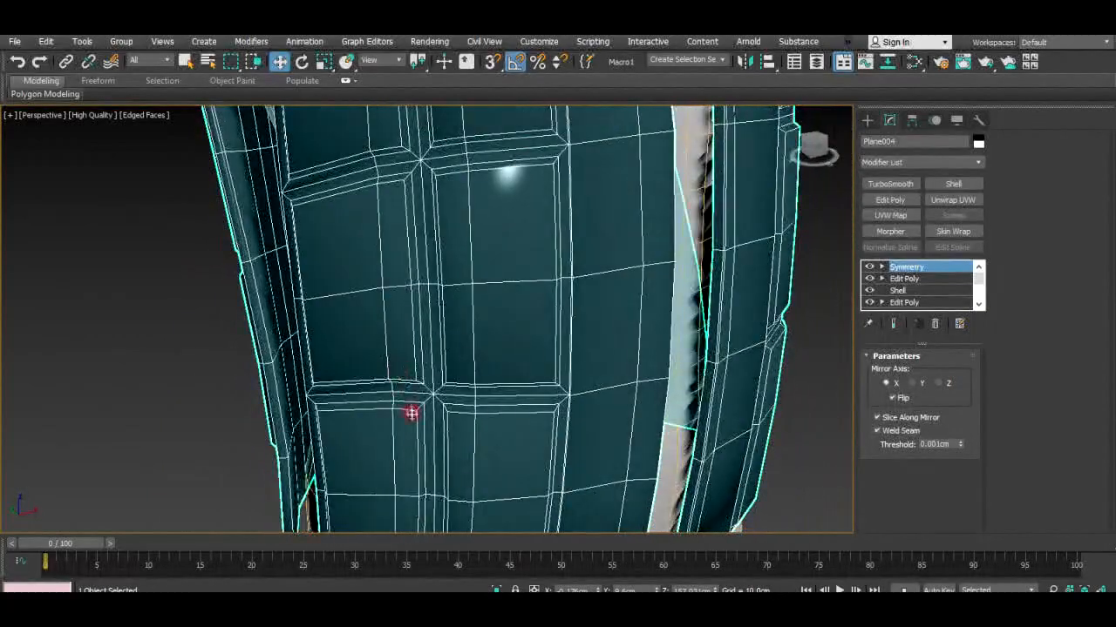
pyautogui.scroll(3, 412, 413)
pyautogui.scroll(-7, 412, 414)
pyautogui.keyDown('alt'); pyautogui.moveTo(412, 413); pyautogui.dragTo(434, 448, button='middle'); pyautogui.keyUp('alt')
pyautogui.scroll(-2, 433, 448)
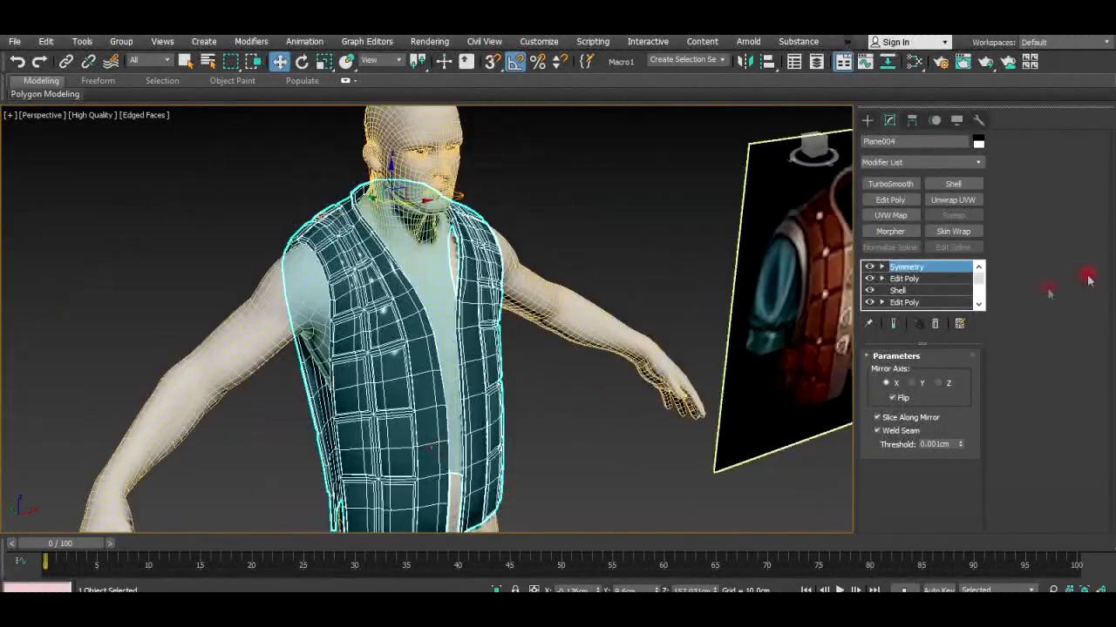
# Inspect a chest panel vertex in the upper Edit Poly modifier and return to the Symmetry level.
pyautogui.scroll(8, 383, 246)
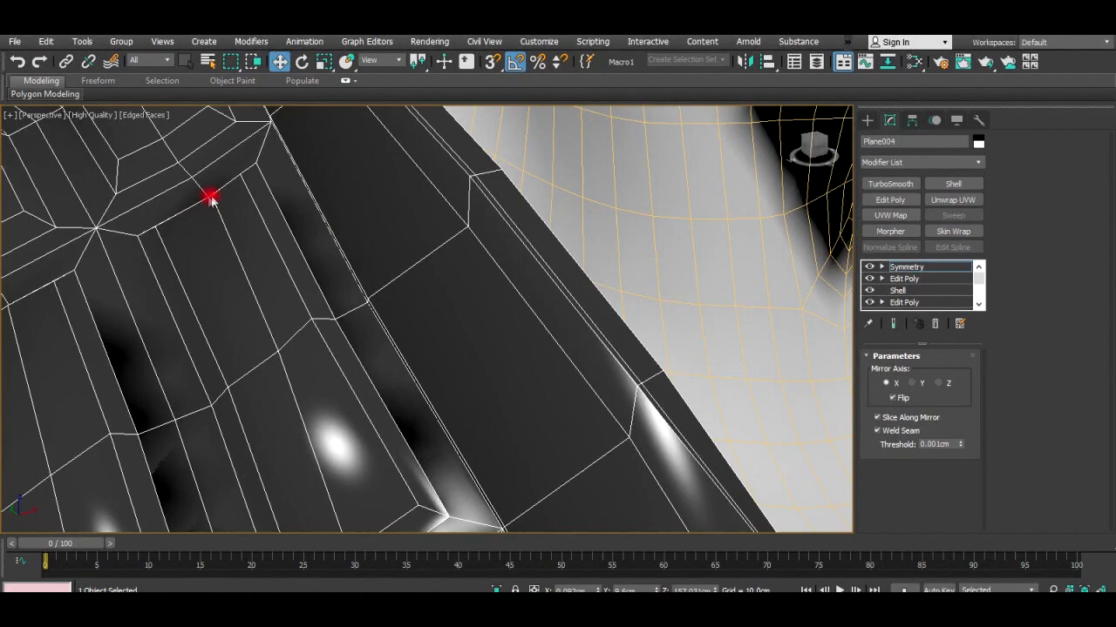
pyautogui.click(898, 279)
pyautogui.press('1')
pyautogui.click(217, 195)
pyautogui.keyDown('alt'); pyautogui.moveTo(217, 194); pyautogui.dragTo(713, 307, button='middle'); pyautogui.keyUp('alt')
pyautogui.scroll(-6, 273, 242)
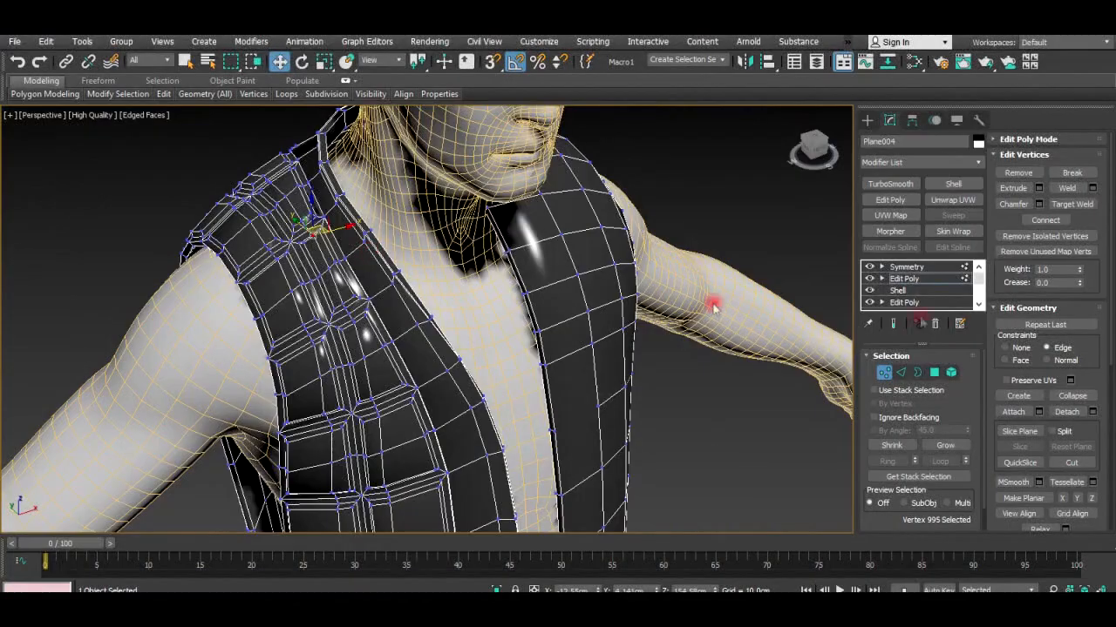
pyautogui.click(903, 374)
pyautogui.click(906, 267)
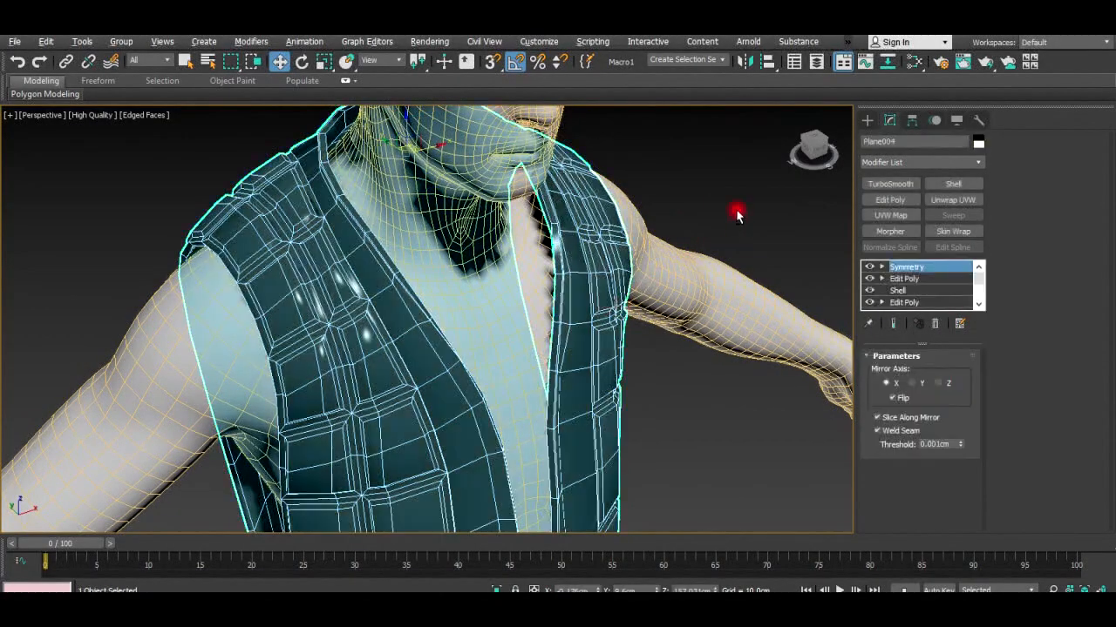
# Check the vest in the front view and examine its shading around the upper back and collar.
pyautogui.press('f')
pyautogui.scroll(-5, 697, 232)
pyautogui.moveTo(697, 232); pyautogui.dragTo(593, 519, button='middle')
pyautogui.scroll(3, 633, 270)
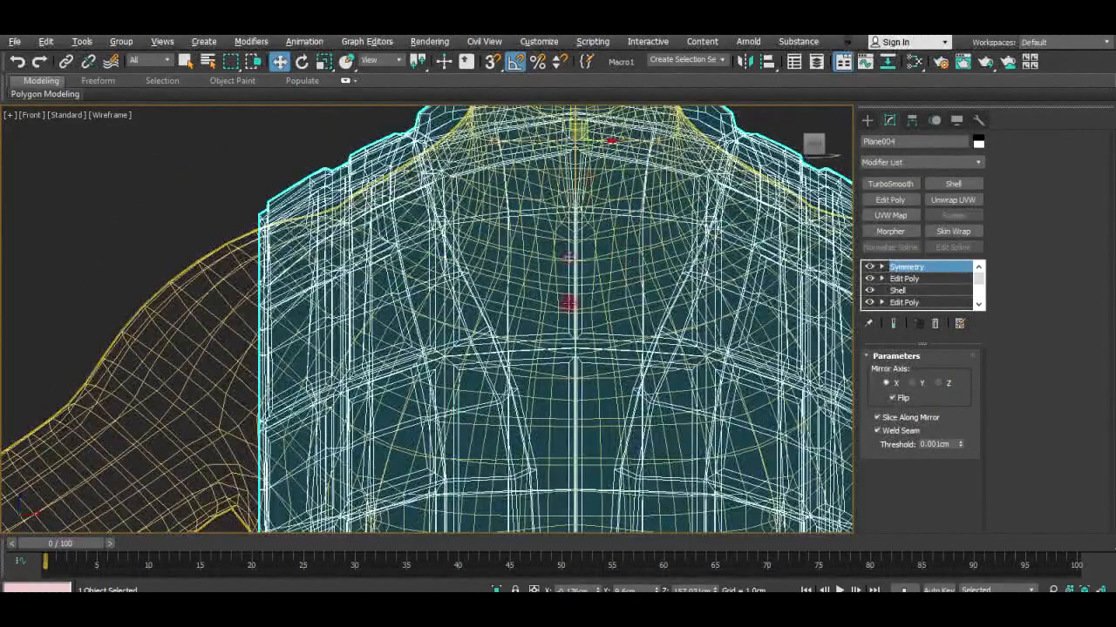
pyautogui.scroll(6, 567, 315)
pyautogui.hotkey('alt', 'w')
pyautogui.click(672, 369)
pyautogui.hotkey('alt', 'w')
pyautogui.keyDown('alt'); pyautogui.moveTo(641, 348); pyautogui.dragTo(698, 292, button='middle'); pyautogui.keyUp('alt')
pyautogui.click(667, 324)
pyautogui.press('F4')
pyautogui.moveTo(635, 398)
pyautogui.keyDown('alt'); pyautogui.mouseDown(button='middle')
pyautogui.moveTo(419, 403)
pyautogui.moveTo(456, 388)
pyautogui.moveTo(610, 386)
pyautogui.moveTo(529, 428)
pyautogui.moveTo(560, 459)
pyautogui.moveTo(566, 488)
pyautogui.moveTo(572, 428)
pyautogui.mouseUp(button='middle'); pyautogui.keyUp('alt')
pyautogui.scroll(5, 474, 280)
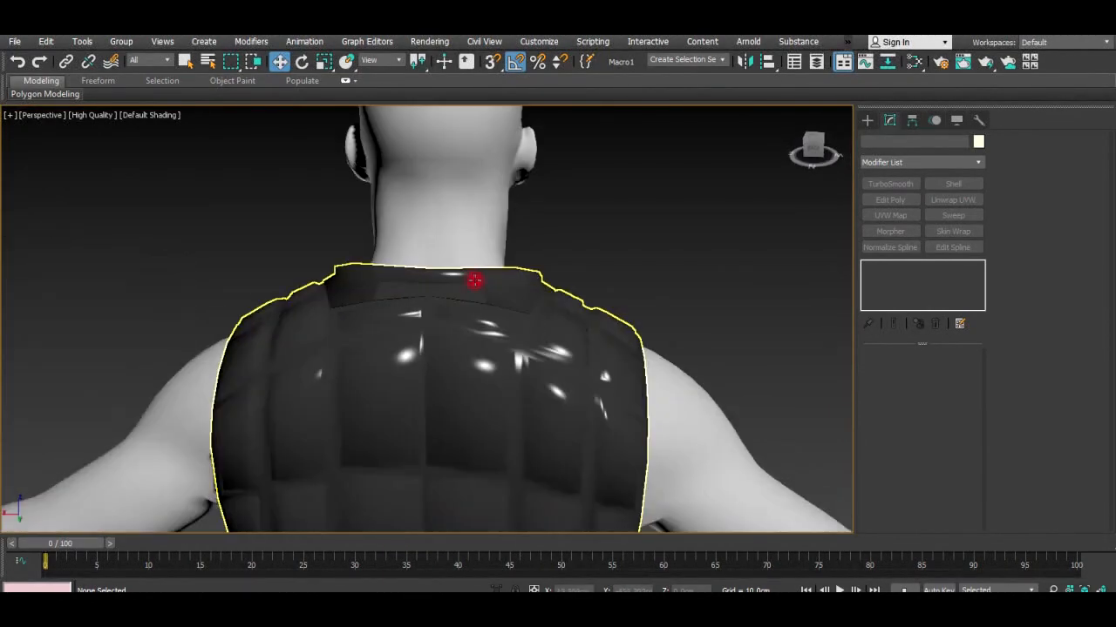
pyautogui.scroll(4, 474, 280)
# Assign the back collar polygon nearest the centre to smoothing group 2 in the upper Edit Poly modifier.
pyautogui.click(555, 346)
pyautogui.keyDown('alt'); pyautogui.moveTo(556, 346); pyautogui.dragTo(579, 342, button='middle'); pyautogui.keyUp('alt')
pyautogui.click(871, 269)
pyautogui.press('F4')
pyautogui.click(904, 278)
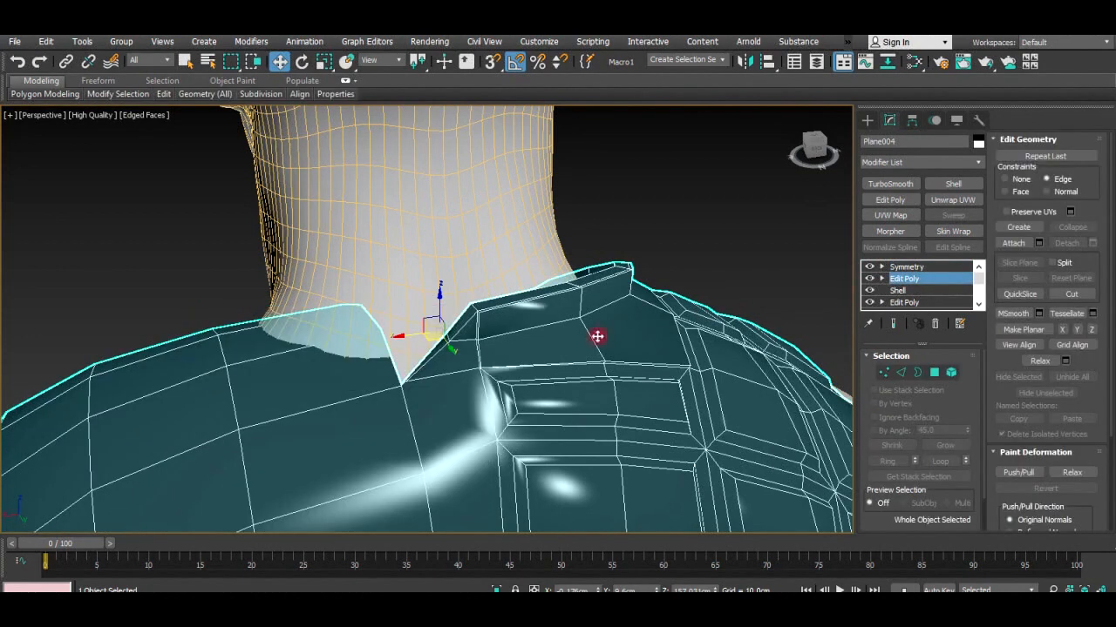
pyautogui.click(610, 335)
pyautogui.scroll(-5, 1010, 427)
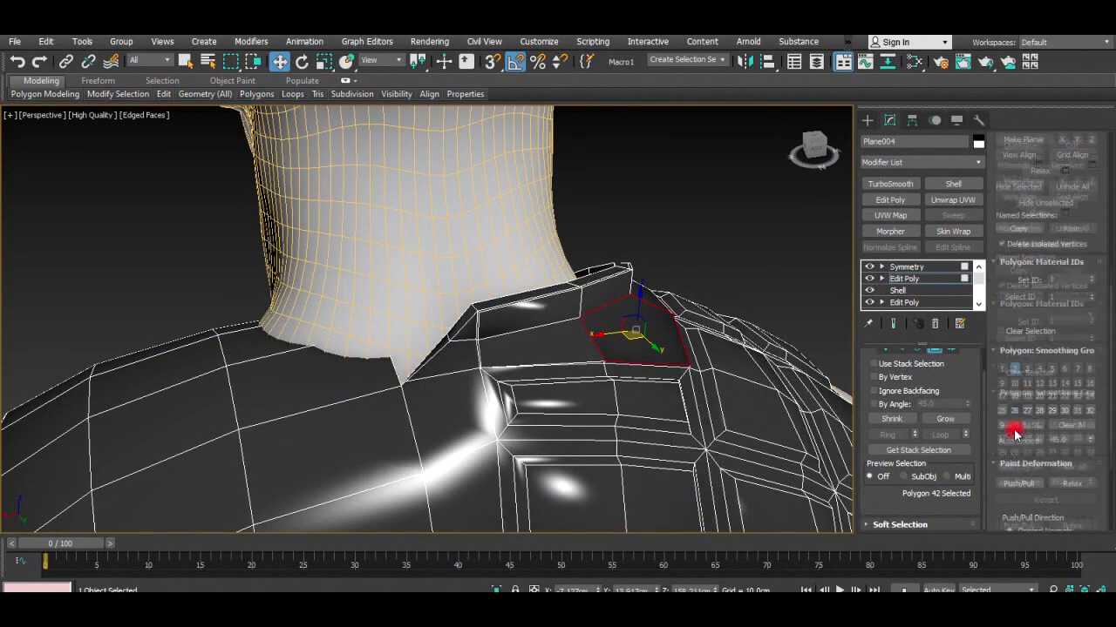
pyautogui.click(540, 341)
pyautogui.click(1015, 369)
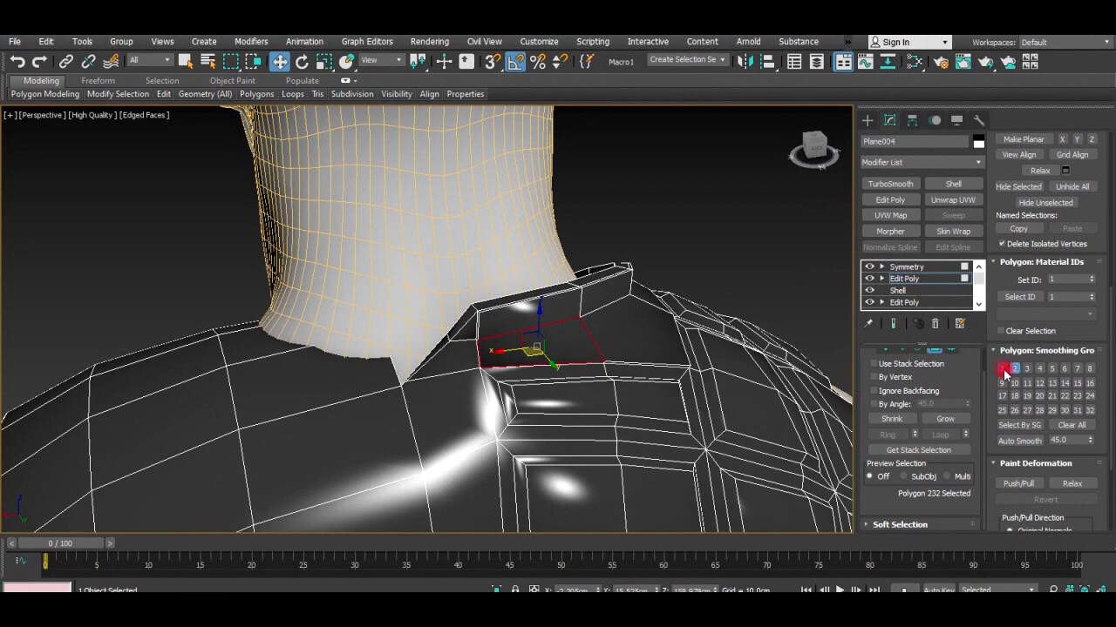
pyautogui.click(807, 292)
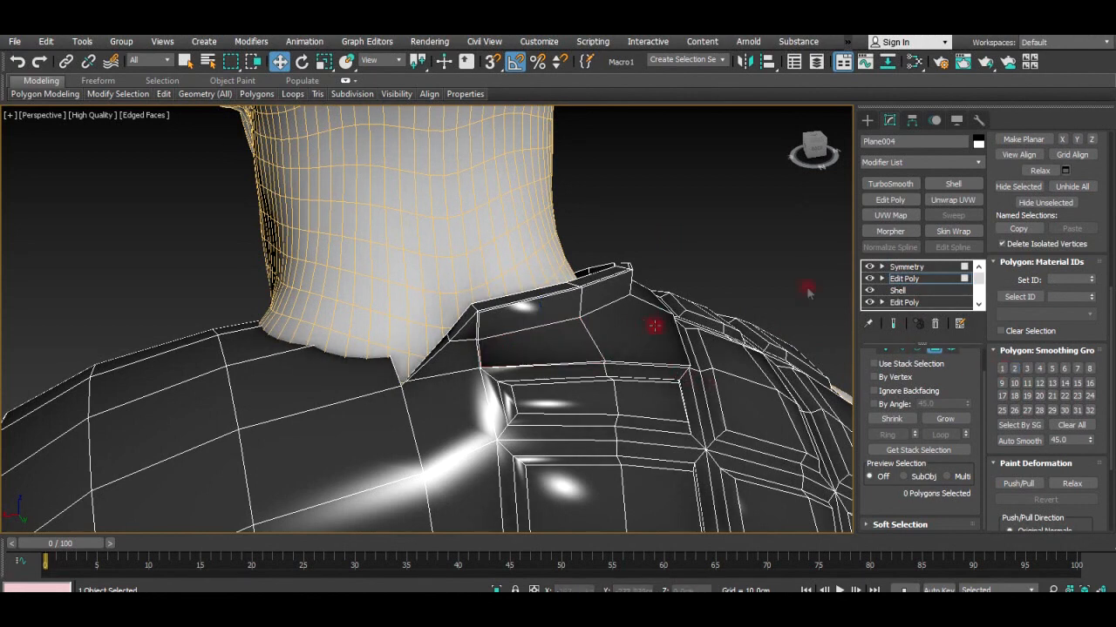
# Return to the Symmetry level and compare the full shaded vest with the reference image.
pyautogui.click(906, 267)
pyautogui.moveTo(784, 349)
pyautogui.keyDown('alt'); pyautogui.mouseDown(button='middle')
pyautogui.moveTo(714, 326)
pyautogui.moveTo(531, 324)
pyautogui.moveTo(438, 269)
pyautogui.moveTo(528, 250)
pyautogui.moveTo(496, 289)
pyautogui.moveTo(513, 316)
pyautogui.moveTo(565, 300)
pyautogui.moveTo(462, 208)
pyautogui.mouseUp(button='middle'); pyautogui.keyUp('alt')
pyautogui.press('F4')
pyautogui.click(649, 210)
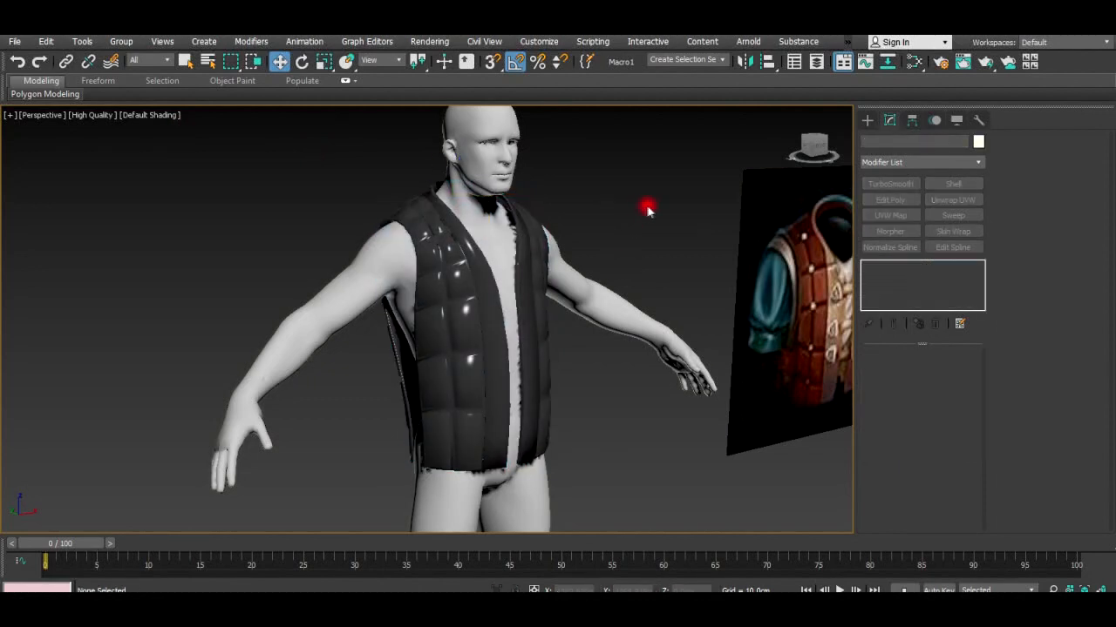
pyautogui.moveTo(650, 210); pyautogui.dragTo(596, 219, button='middle')
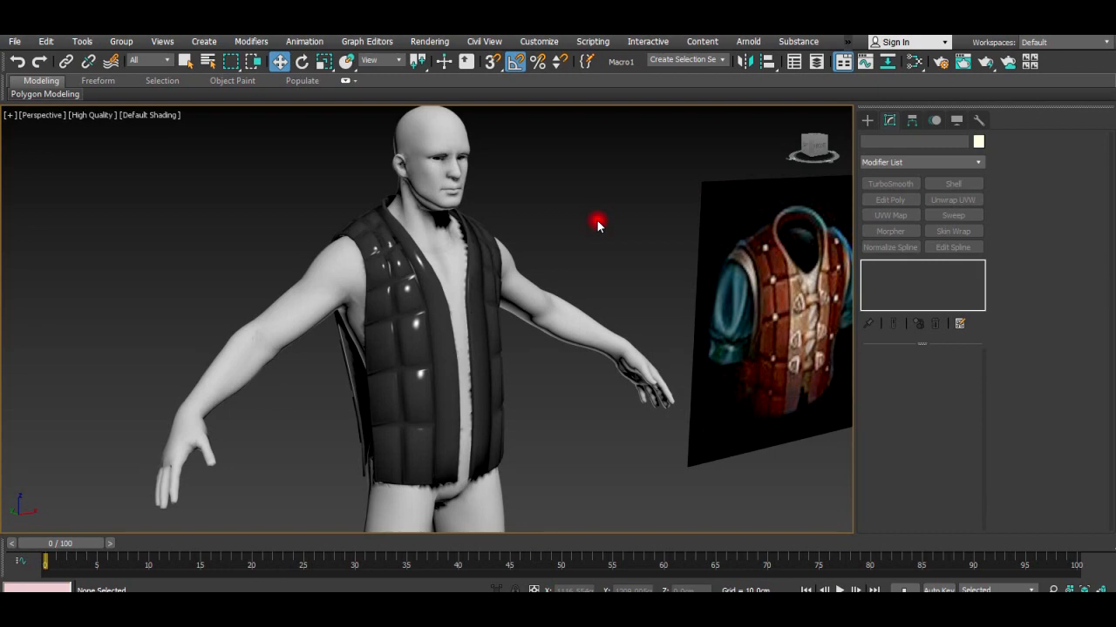
# Select the vertices along the vest's front hem in the right view, using the upper Edit Poly modifier.
pyautogui.press('f')
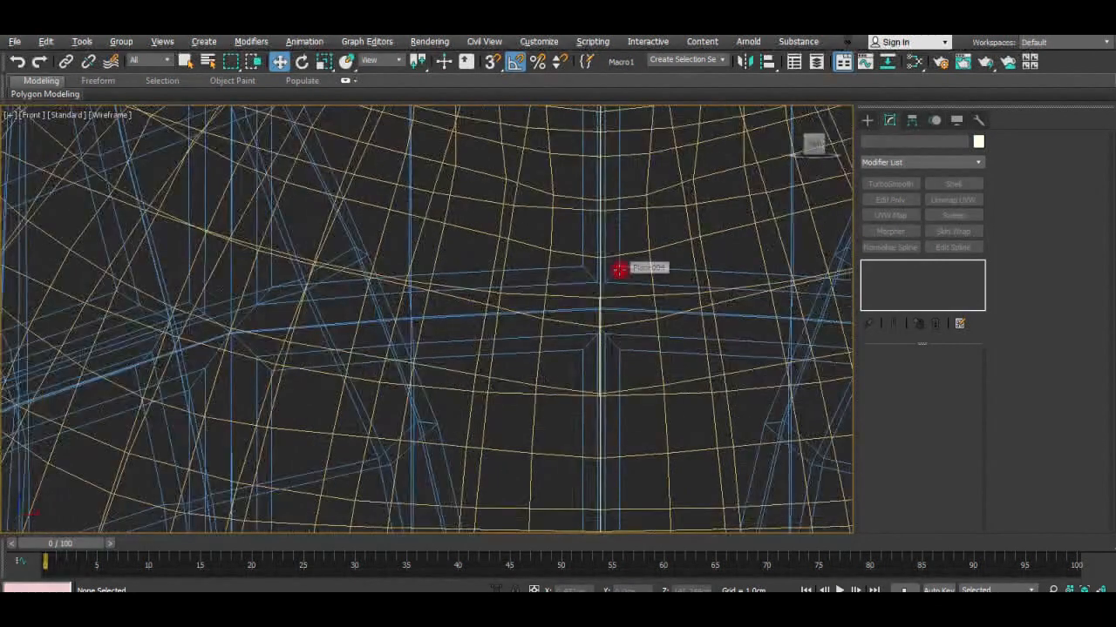
pyautogui.click(688, 426)
pyautogui.hotkey('alt', 'w')
pyautogui.middleClick(247, 459)
pyautogui.hotkey('alt', 'w')
pyautogui.scroll(-5, 248, 459)
pyautogui.scroll(3, 355, 462)
pyautogui.scroll(2, 355, 449)
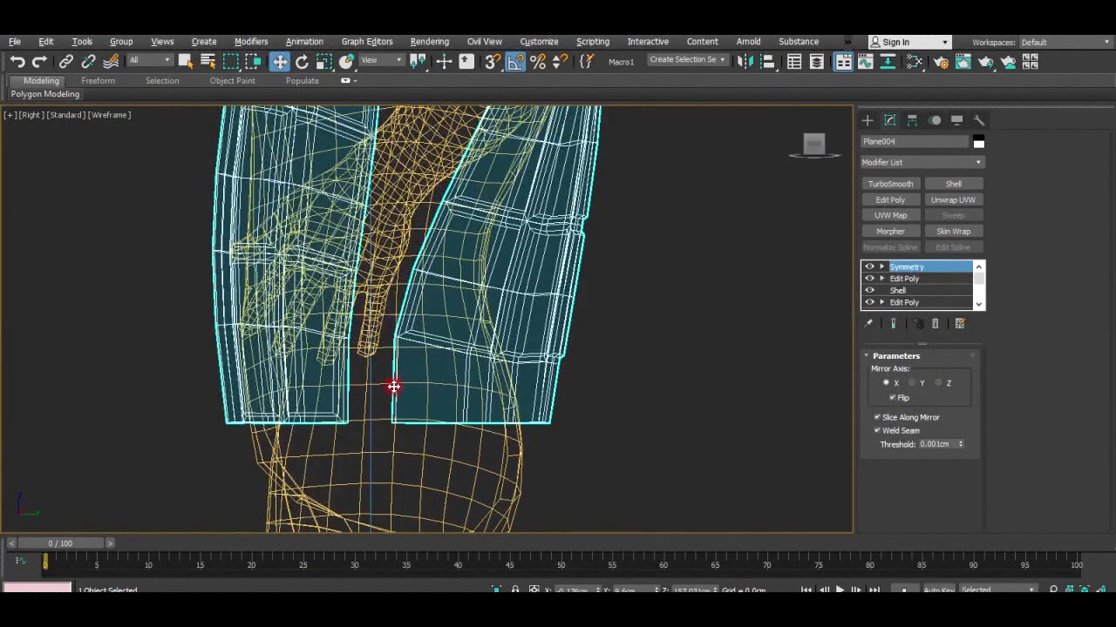
pyautogui.scroll(2, 392, 386)
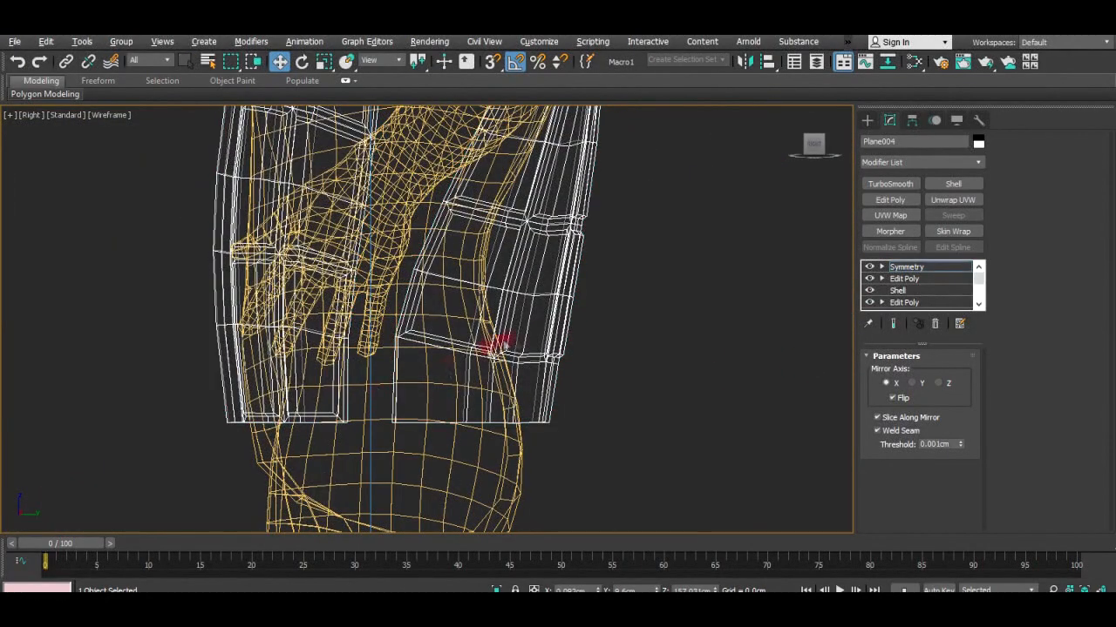
pyautogui.click(906, 279)
pyautogui.press('1')
pyautogui.moveTo(366, 393); pyautogui.dragTo(218, 462)
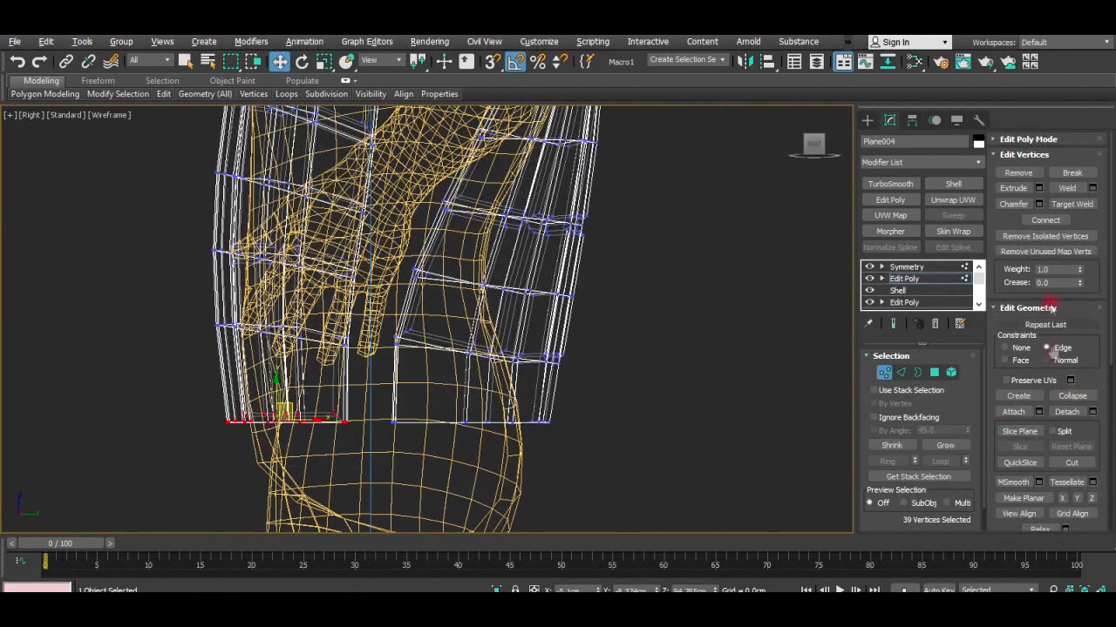
# Enable soft selection for the hem vertices with a falloff of 20.18 cm.
pyautogui.scroll(-5, 828, 512)
pyautogui.scroll(-1, 891, 471)
pyautogui.click(922, 527)
pyautogui.click(1000, 156)
pyautogui.moveTo(684, 382); pyautogui.dragTo(638, 252, button='middle')
pyautogui.scroll(2, 638, 253)
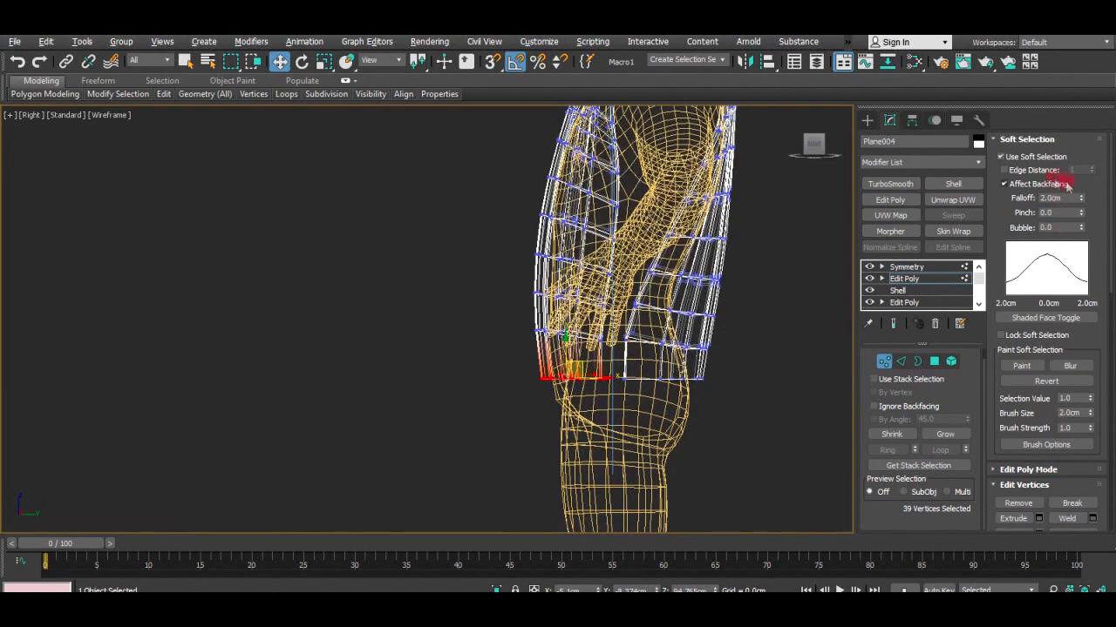
pyautogui.moveTo(1082, 199); pyautogui.dragTo(1068, 157)
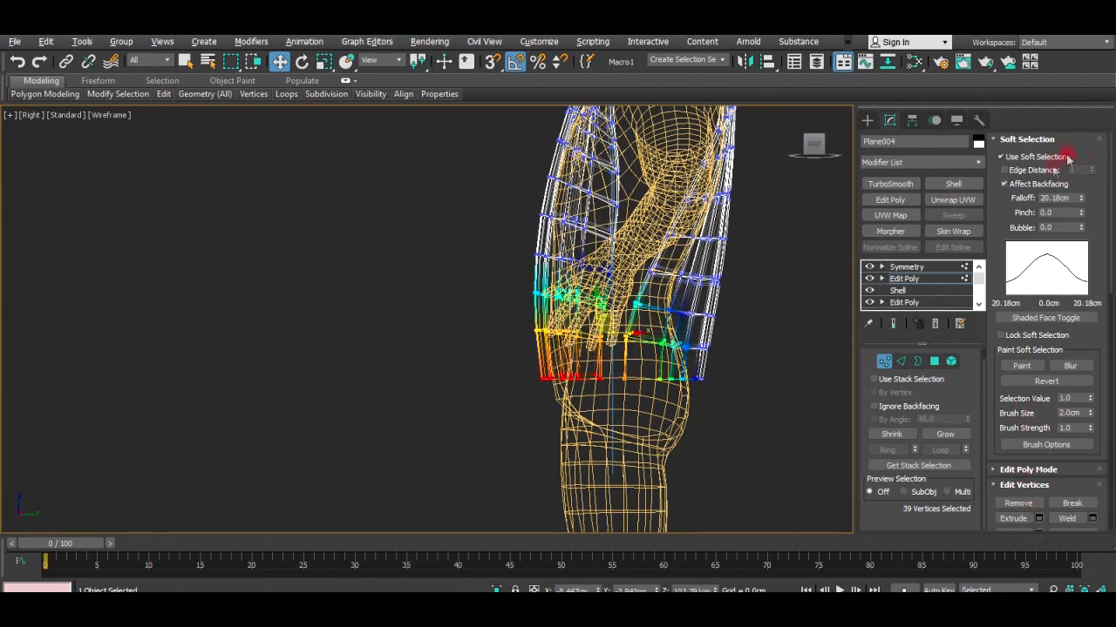
# Enable Edge Distance at 1 and raise the falloff to 164.063 cm for the hem's soft selection.
pyautogui.click(1025, 173)
pyautogui.moveTo(1080, 200); pyautogui.dragTo(858, 434)
pyautogui.scroll(3, 534, 366)
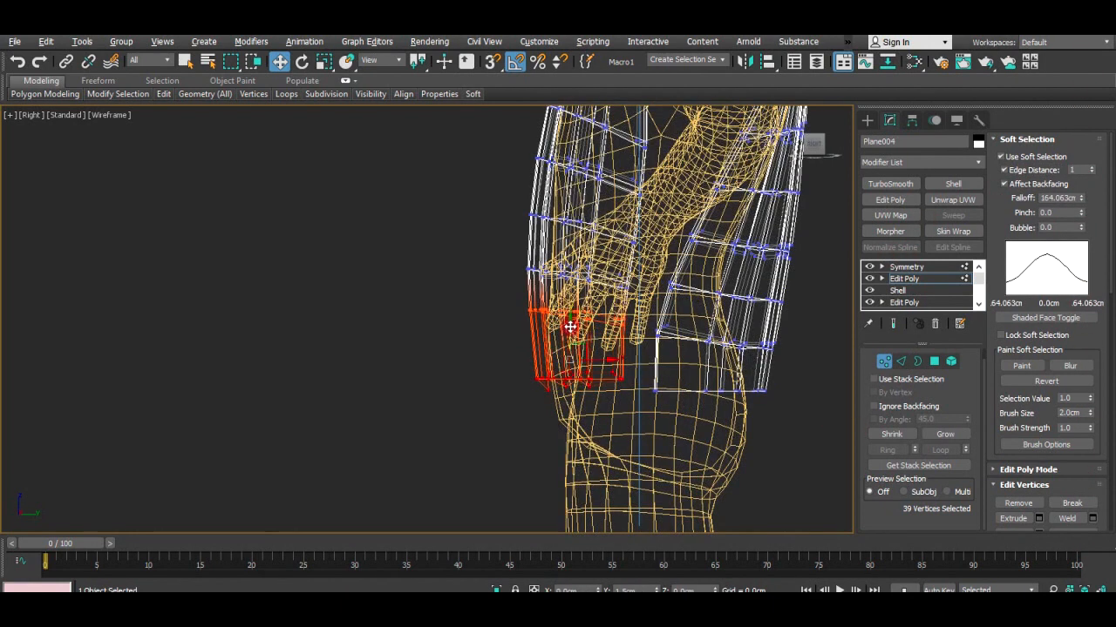
# Try to raise the soft-selected front hem vertices with the geometry constraint set to None.
pyautogui.scroll(-5, 1058, 480)
pyautogui.scroll(5, 1071, 444)
pyautogui.scroll(-5, 1048, 170)
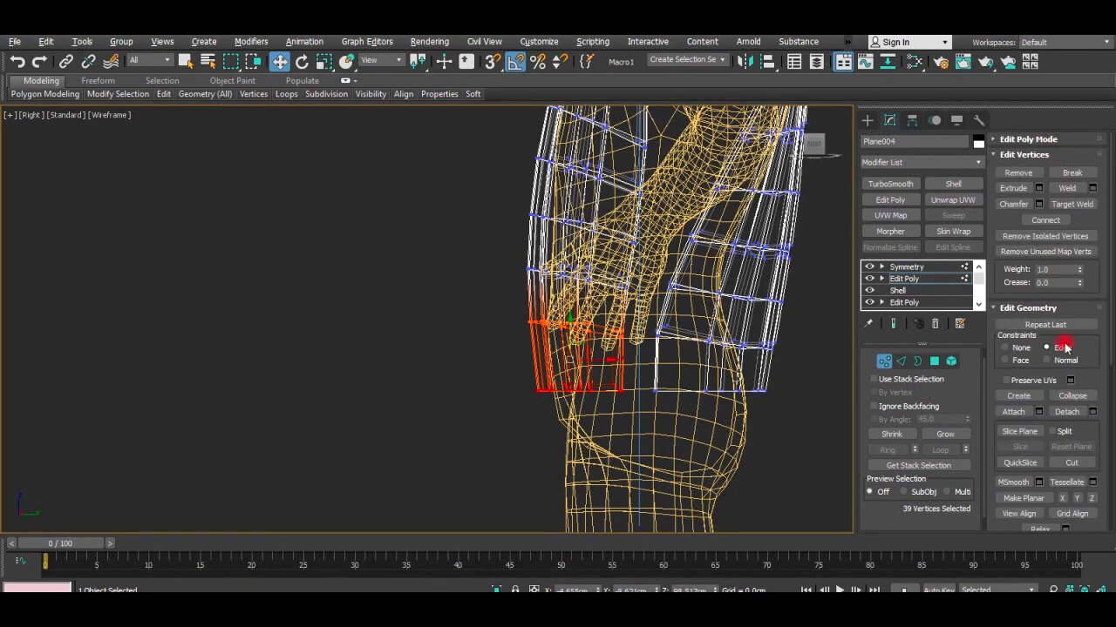
pyautogui.moveTo(571, 337); pyautogui.dragTo(572, 326)
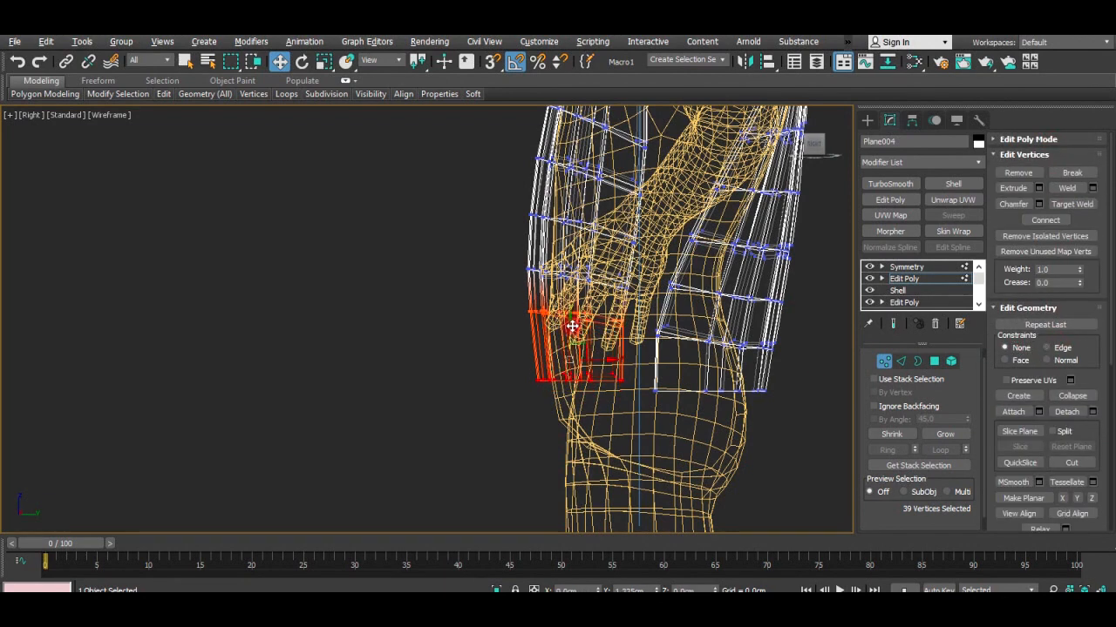
pyautogui.hotkey('alt', 'w')
pyautogui.rightClick(532, 428)
pyautogui.hotkey('alt', 'w')
pyautogui.scroll(3, 533, 428)
pyautogui.moveTo(438, 438); pyautogui.dragTo(439, 433)
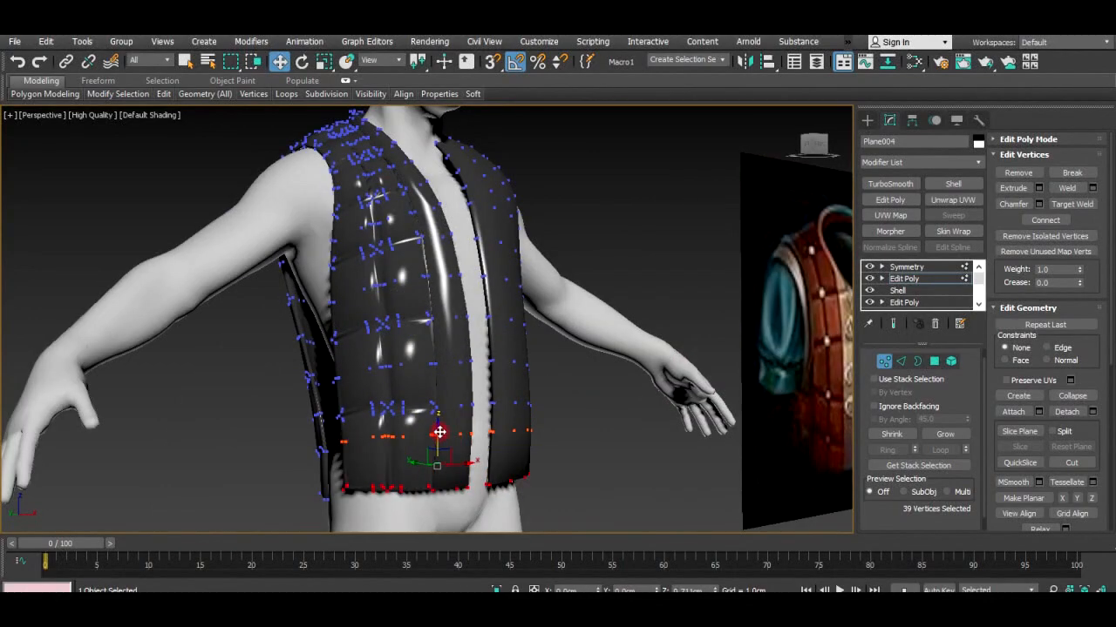
pyautogui.keyDown('alt'); pyautogui.moveTo(439, 432); pyautogui.dragTo(443, 445, button='middle'); pyautogui.keyUp('alt')
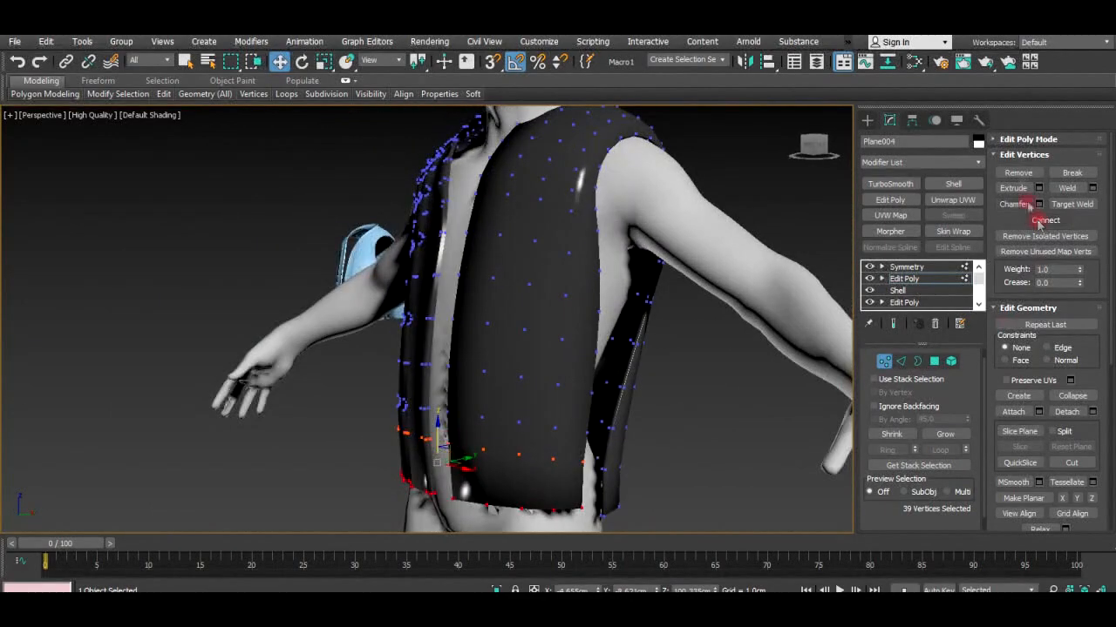
# Undo the soft-selected moves of the front hem.
pyautogui.hotkey('alt', 'w')
pyautogui.rightClick(515, 250)
pyautogui.hotkey('alt', 'w')
pyautogui.hotkey('alt', 'w')
pyautogui.rightClick(348, 490)
pyautogui.hotkey('alt', 'w')
pyautogui.scroll(3, 663, 333)
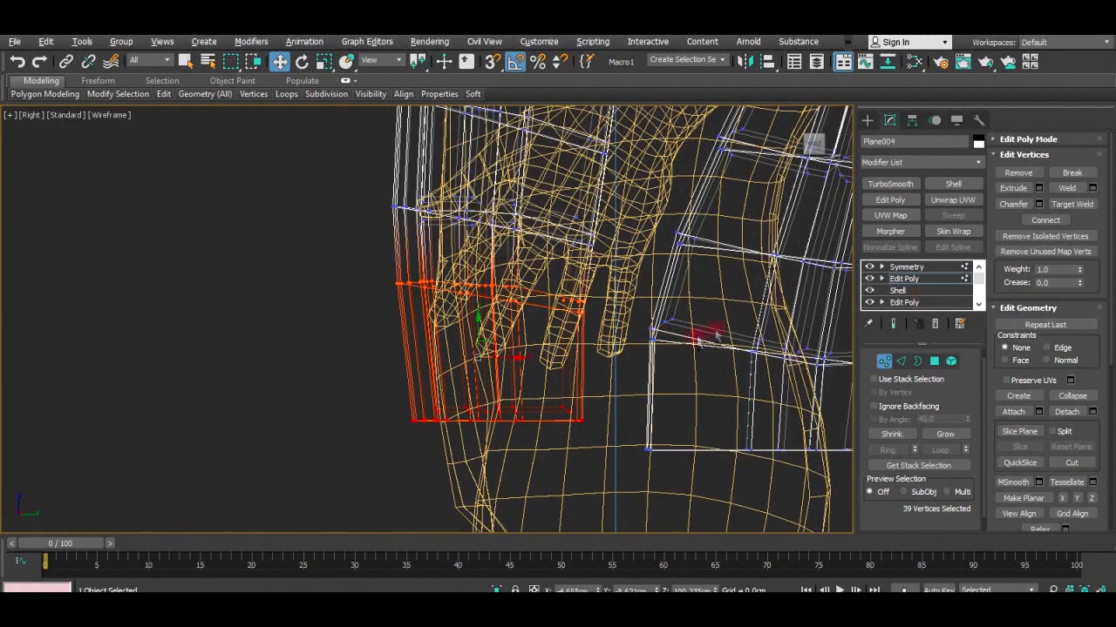
pyautogui.moveTo(702, 339); pyautogui.dragTo(680, 344)
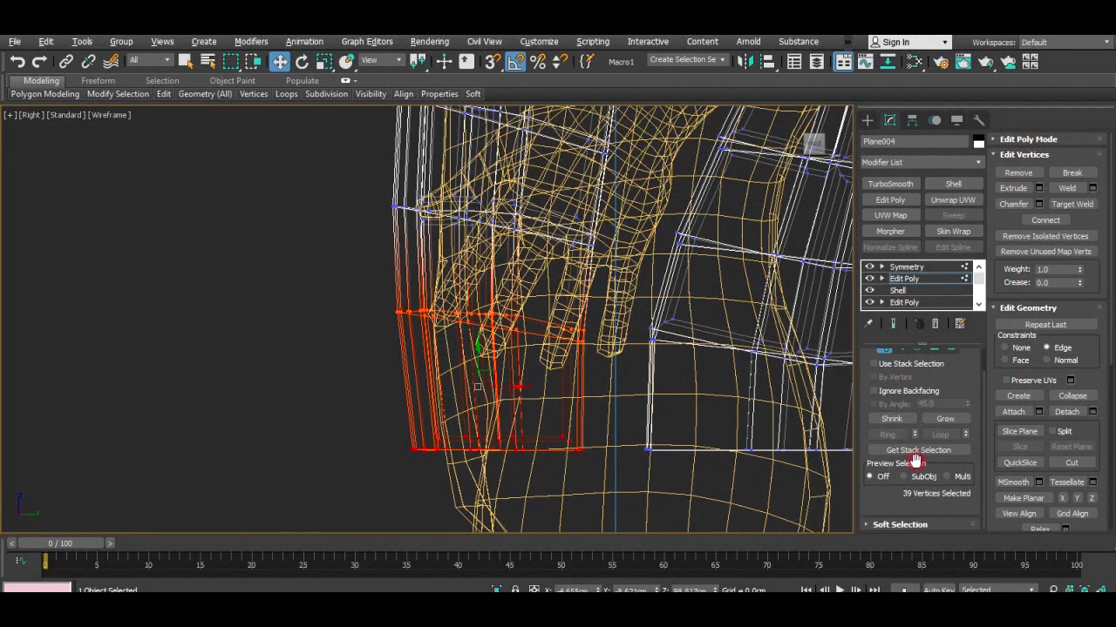
# Turn off soft selection and move the front hem's lowest vertex row upward with constraints set to None.
pyautogui.click(897, 525)
pyautogui.click(1001, 156)
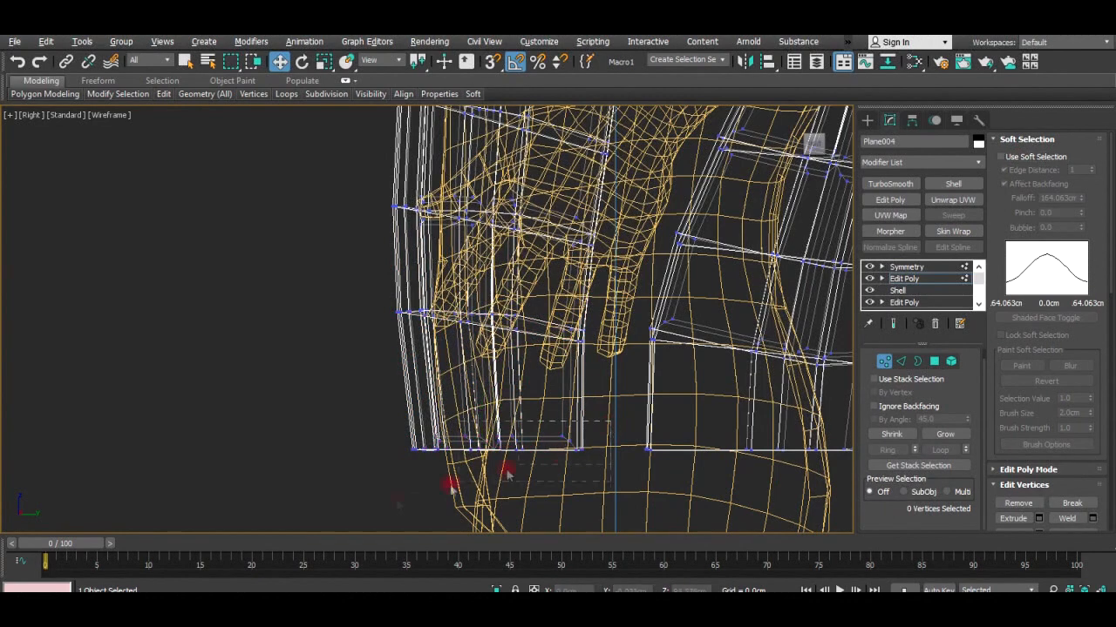
pyautogui.scroll(-3, 475, 423)
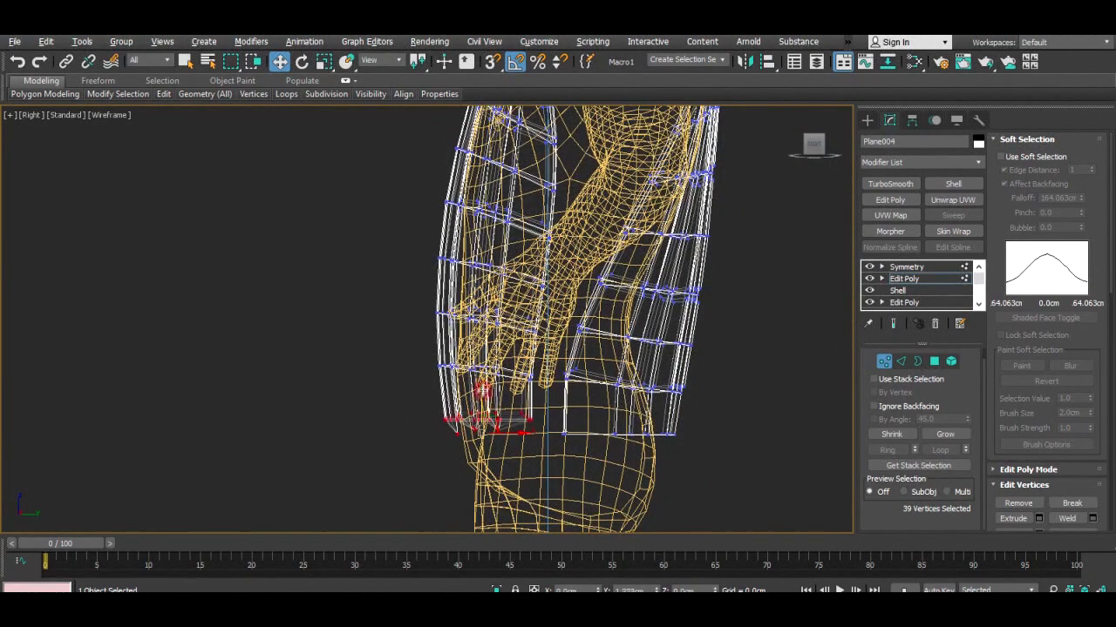
pyautogui.scroll(-4, 1037, 450)
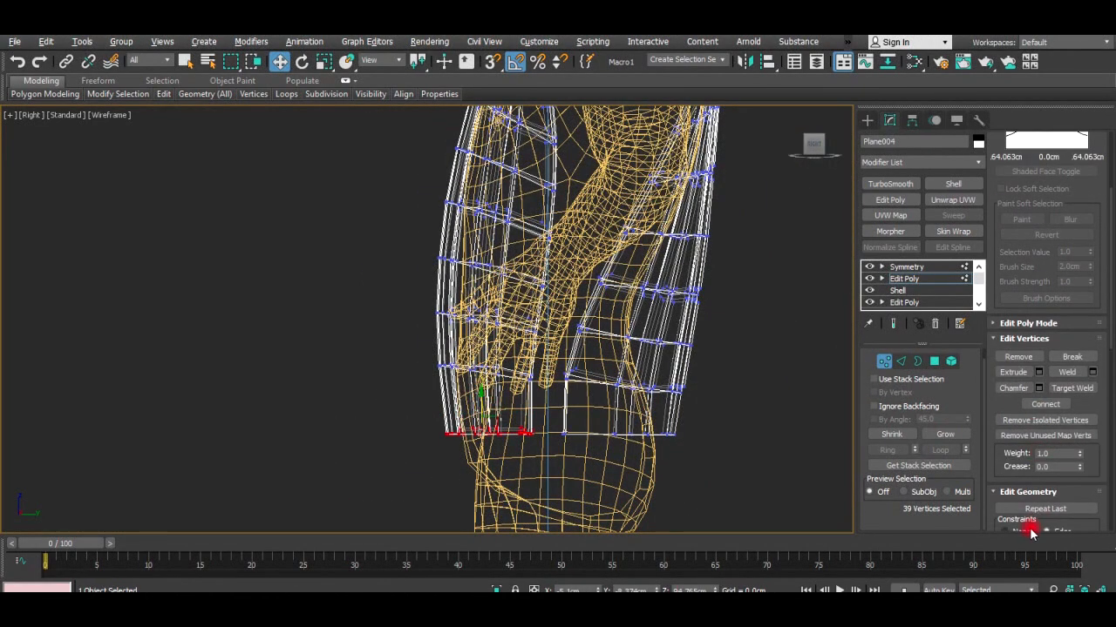
pyautogui.scroll(2, 470, 406)
pyautogui.moveTo(489, 406); pyautogui.dragTo(499, 377)
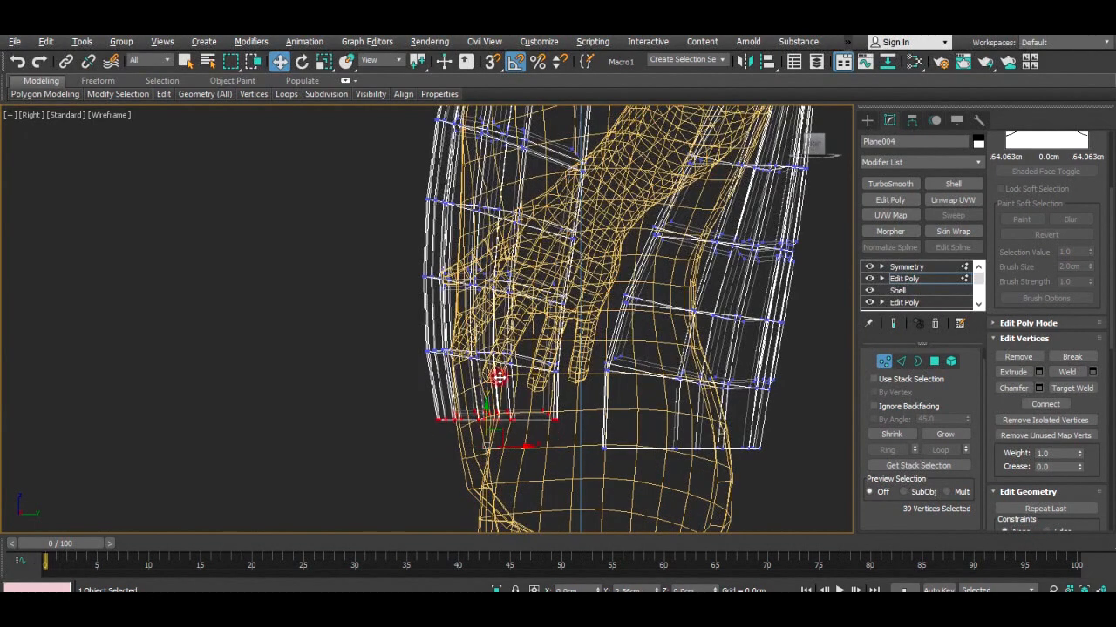
# Raise the two lowest vertex rows of the vest's front panel together.
pyautogui.moveTo(573, 427); pyautogui.dragTo(408, 345)
pyautogui.moveTo(475, 352)
pyautogui.mouseDown()
pyautogui.moveTo(480, 327)
pyautogui.moveTo(486, 336)
pyautogui.mouseUp()
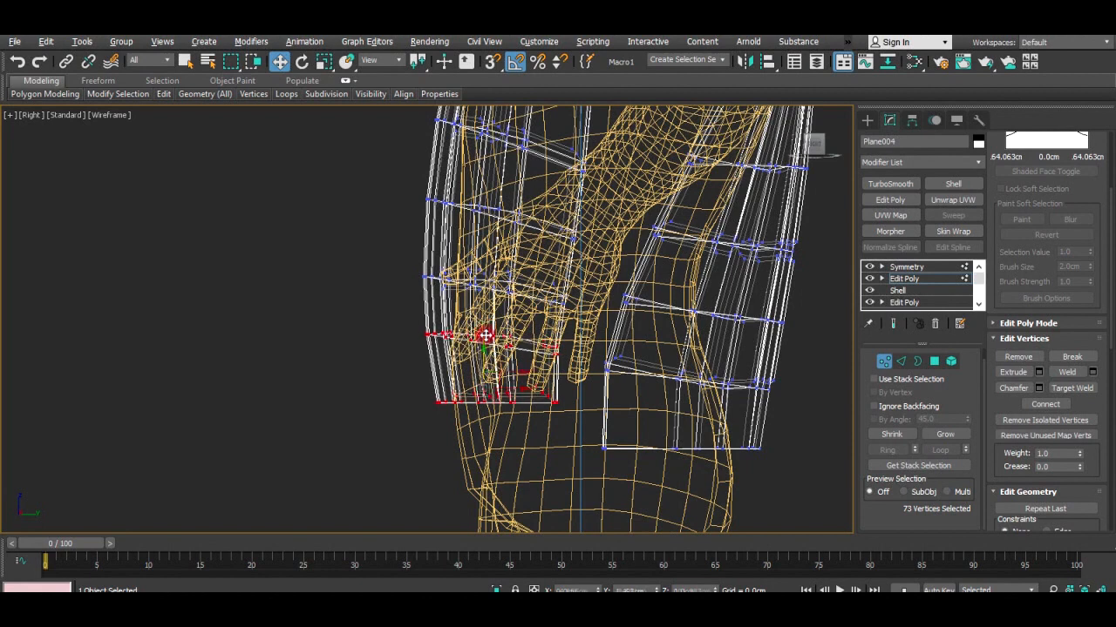
pyautogui.moveTo(543, 433); pyautogui.dragTo(546, 433)
# Try to raise and widen the back hem vertices so they line up with the front hem.
pyautogui.moveTo(698, 424); pyautogui.dragTo(735, 403)
pyautogui.press('r')
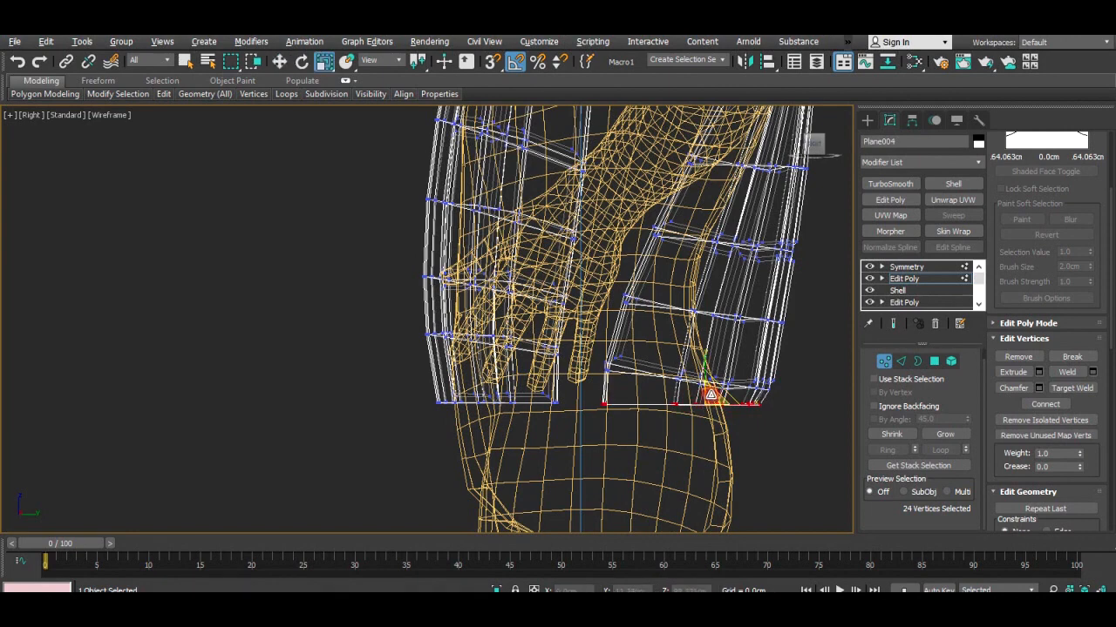
pyautogui.press('w')
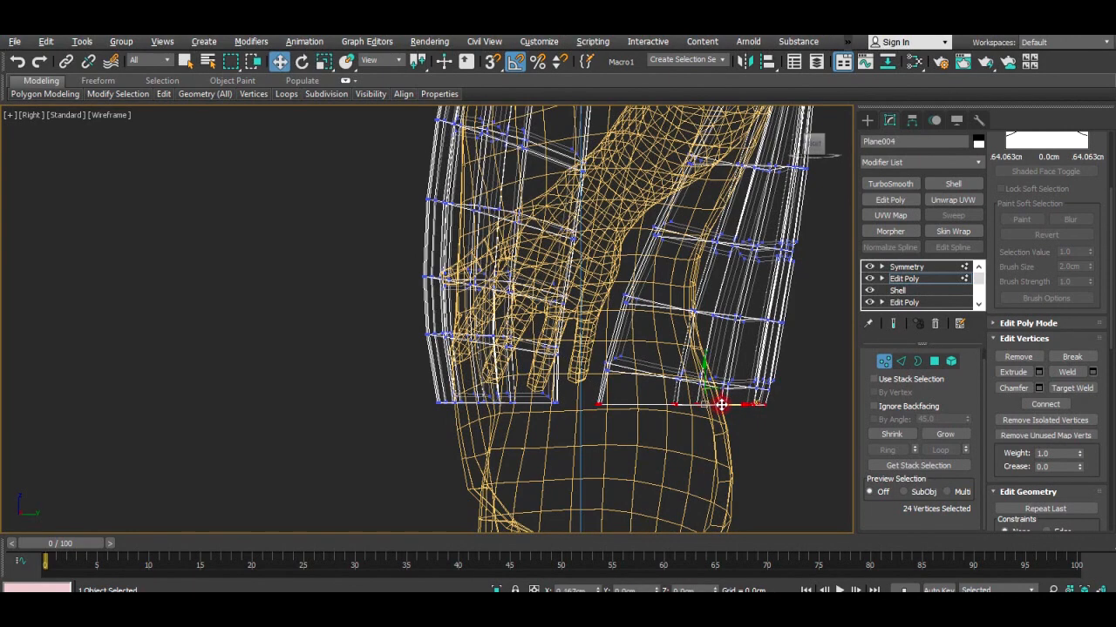
pyautogui.press('p')
pyautogui.moveTo(738, 453)
pyautogui.keyDown('alt'); pyautogui.mouseDown(button='middle')
pyautogui.moveTo(454, 424)
pyautogui.moveTo(602, 488)
pyautogui.mouseUp(button='middle'); pyautogui.keyUp('alt')
pyautogui.scroll(3, 602, 488)
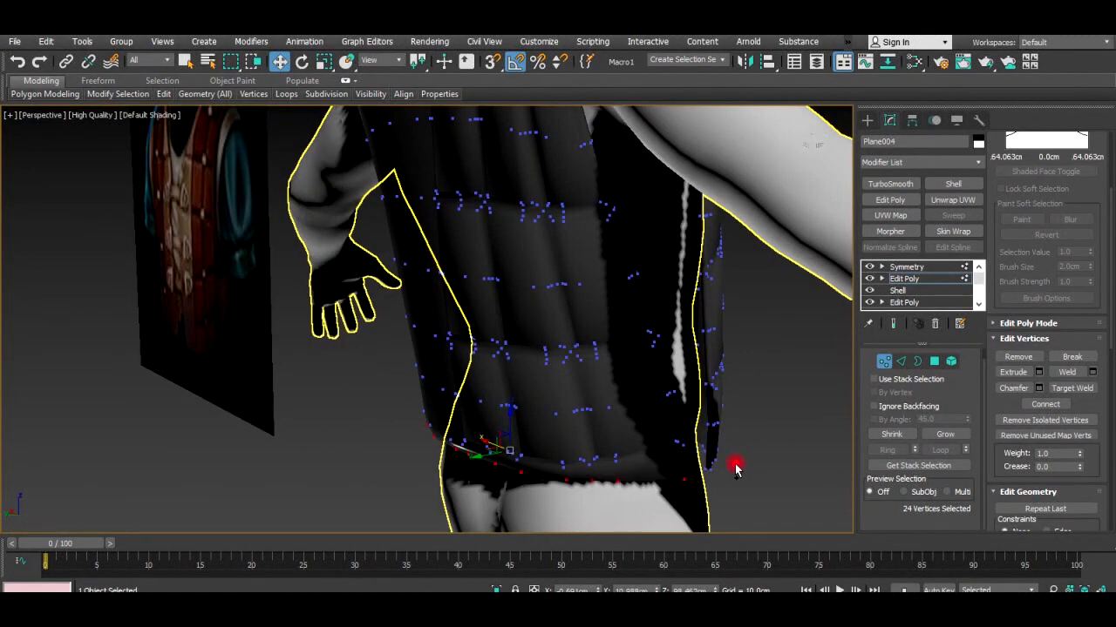
pyautogui.keyDown('alt'); pyautogui.moveTo(737, 463); pyautogui.dragTo(584, 344, button='middle'); pyautogui.keyUp('alt')
pyautogui.hotkey('alt', 'w')
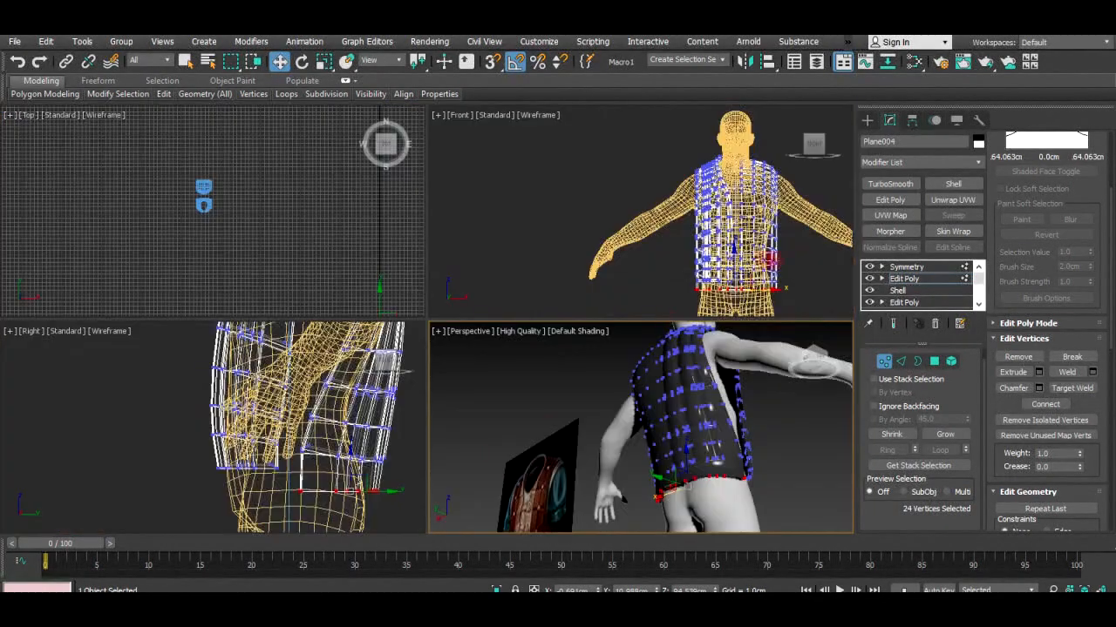
pyautogui.rightClick(406, 471)
pyautogui.hotkey('alt', 'w')
# Connect the ring of vertical edges above the back hem with one new edge loop, slid upward.
pyautogui.press('2')
pyautogui.click(763, 411)
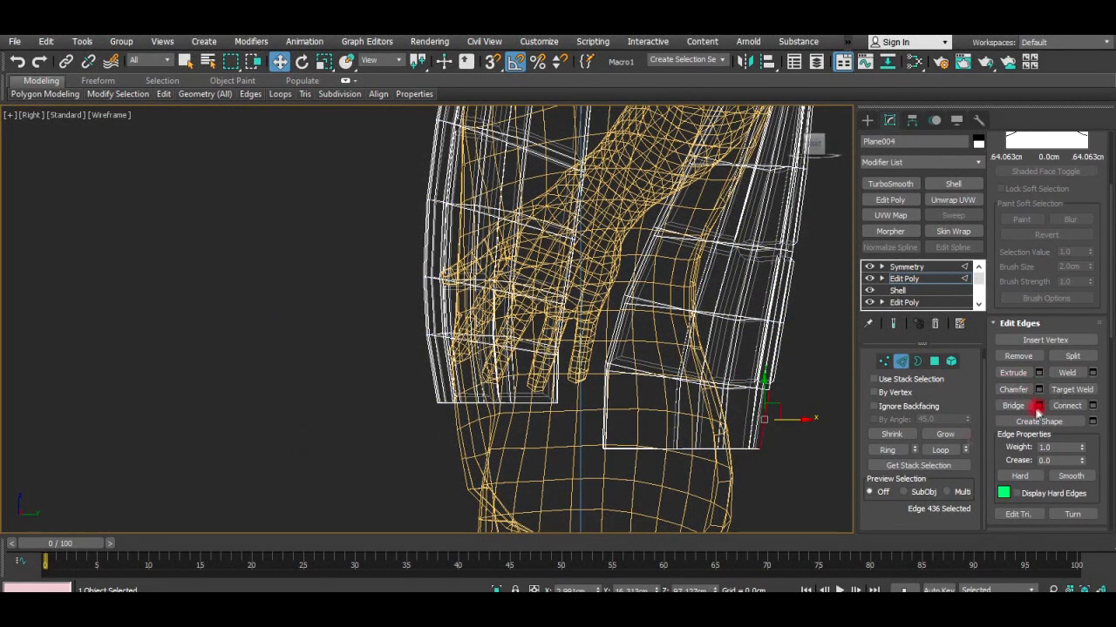
pyautogui.click(903, 452)
pyautogui.click(1092, 405)
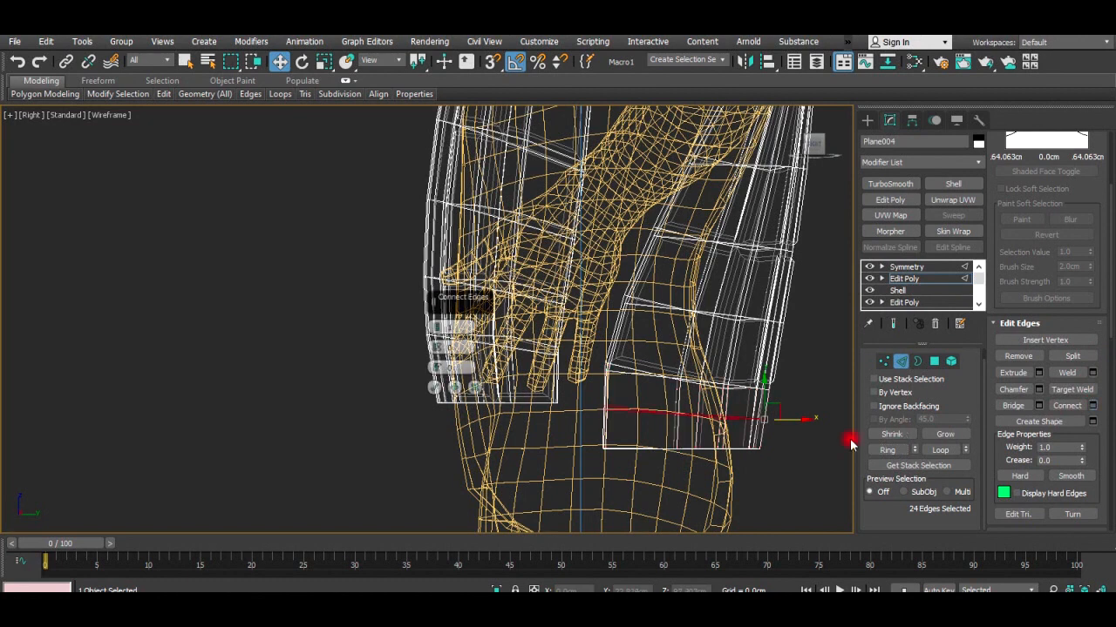
pyautogui.rightClick(441, 348)
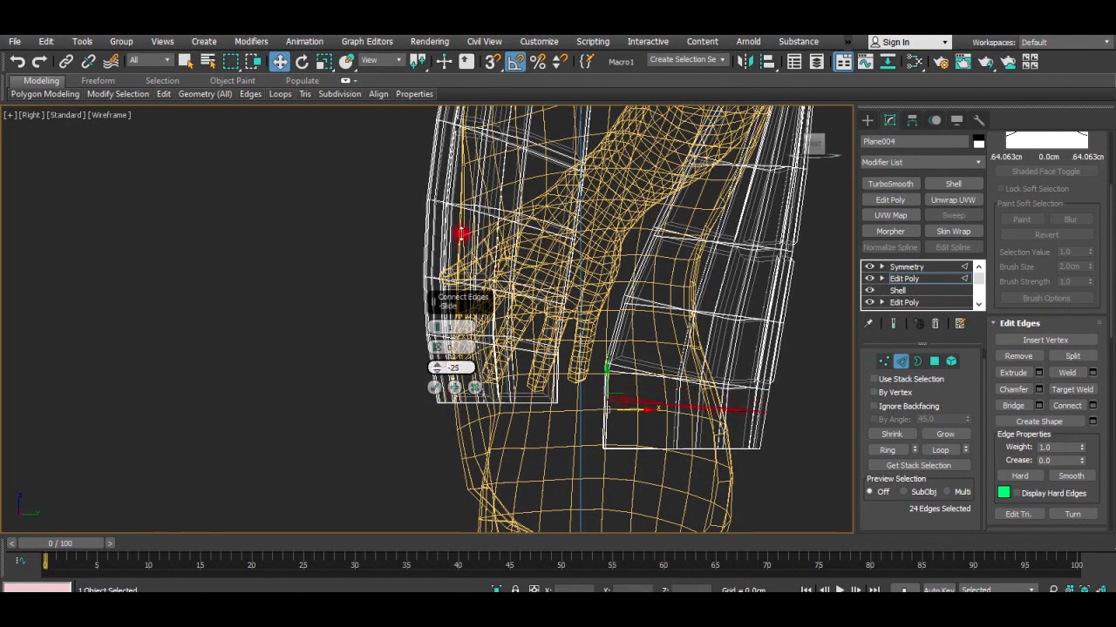
pyautogui.click(434, 387)
# Inspect the new edge loop above the back hem in the shaded perspective view with edged faces.
pyautogui.hotkey('alt', 'w')
pyautogui.hotkey('alt', 'w')
pyautogui.keyDown('alt'); pyautogui.moveTo(759, 450); pyautogui.dragTo(723, 469, button='middle'); pyautogui.keyUp('alt')
pyautogui.press('F4')
pyautogui.moveTo(591, 433)
pyautogui.keyDown('alt'); pyautogui.mouseDown(button='middle')
pyautogui.moveTo(411, 435)
pyautogui.moveTo(471, 417)
pyautogui.moveTo(428, 413)
pyautogui.mouseUp(button='middle'); pyautogui.keyUp('alt')
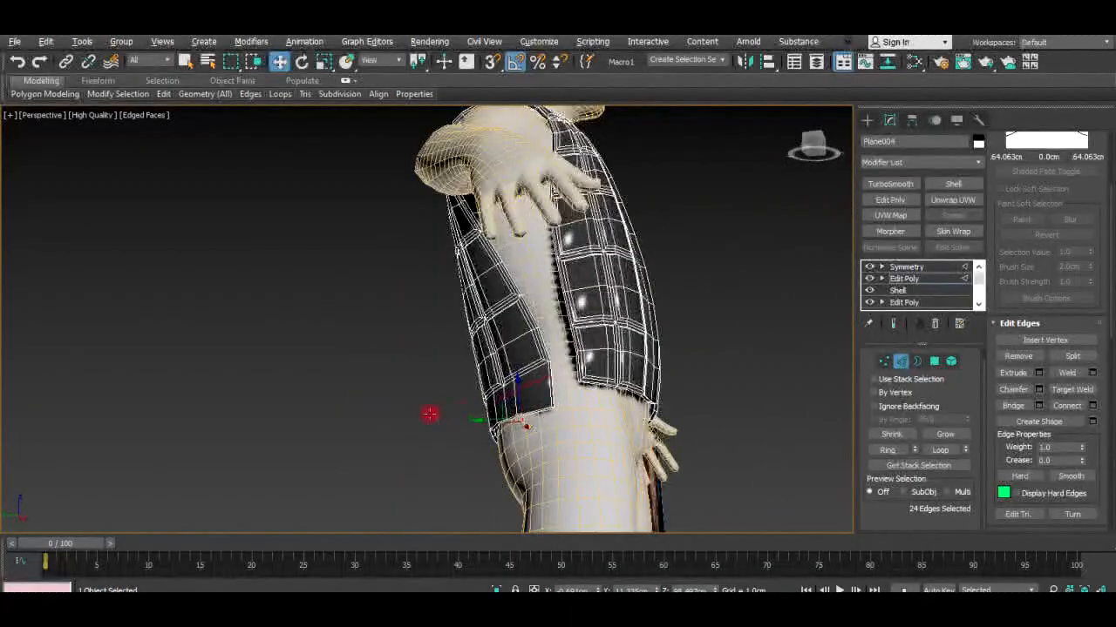
pyautogui.press('z')
pyautogui.scroll(-5, 555, 407)
pyautogui.keyDown('alt'); pyautogui.moveTo(555, 407); pyautogui.dragTo(698, 300, button='middle'); pyautogui.keyUp('alt')
# Shorten the vest's back by deleting the vertex row below the new edge loop.
pyautogui.hotkey('alt', 'w')
pyautogui.hotkey('alt', 'w')
pyautogui.scroll(-2, 399, 466)
pyautogui.press('1')
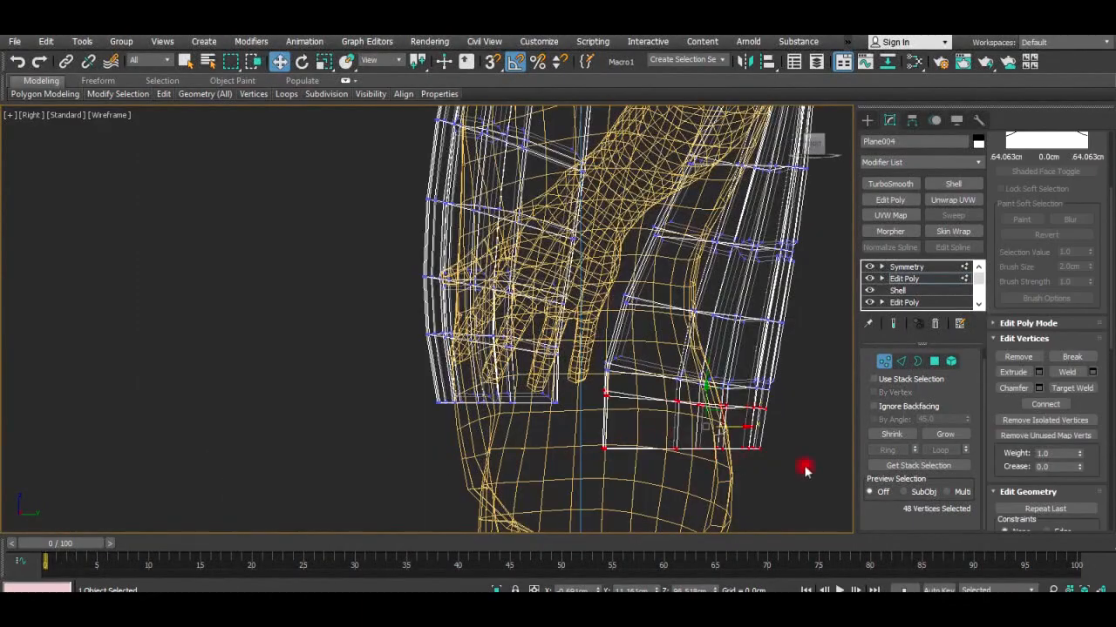
pyautogui.click(499, 443)
pyautogui.hotkey('alt', 'w')
pyautogui.hotkey('alt', 'w')
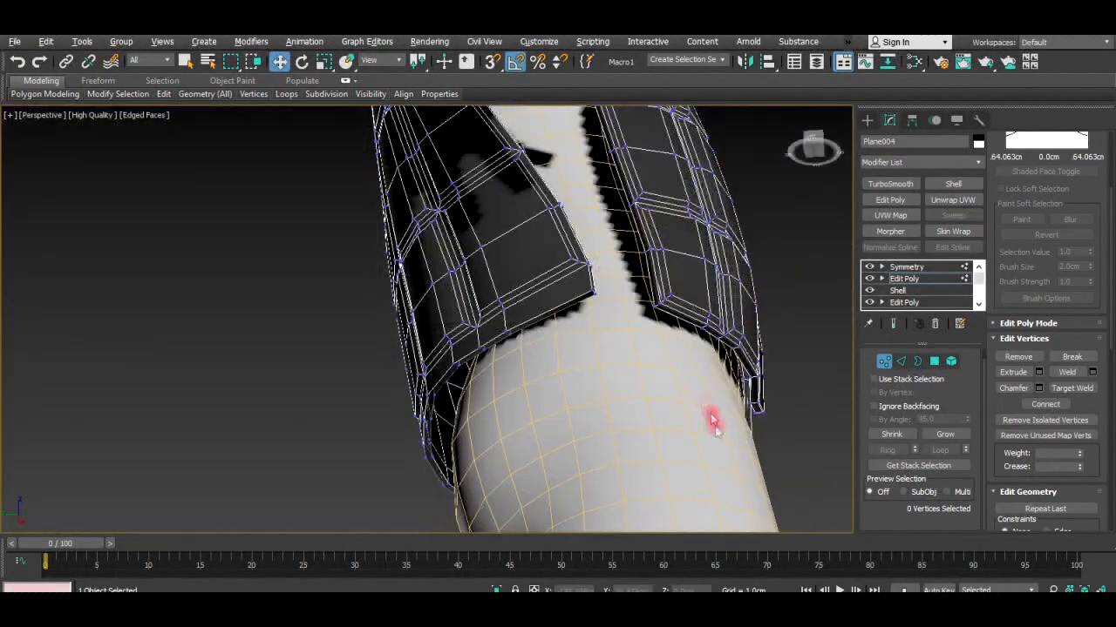
# Bridge the outer and inner open edges at the side end of the shortened back hem.
pyautogui.scroll(4, 601, 292)
pyautogui.press('2')
pyautogui.click(528, 324)
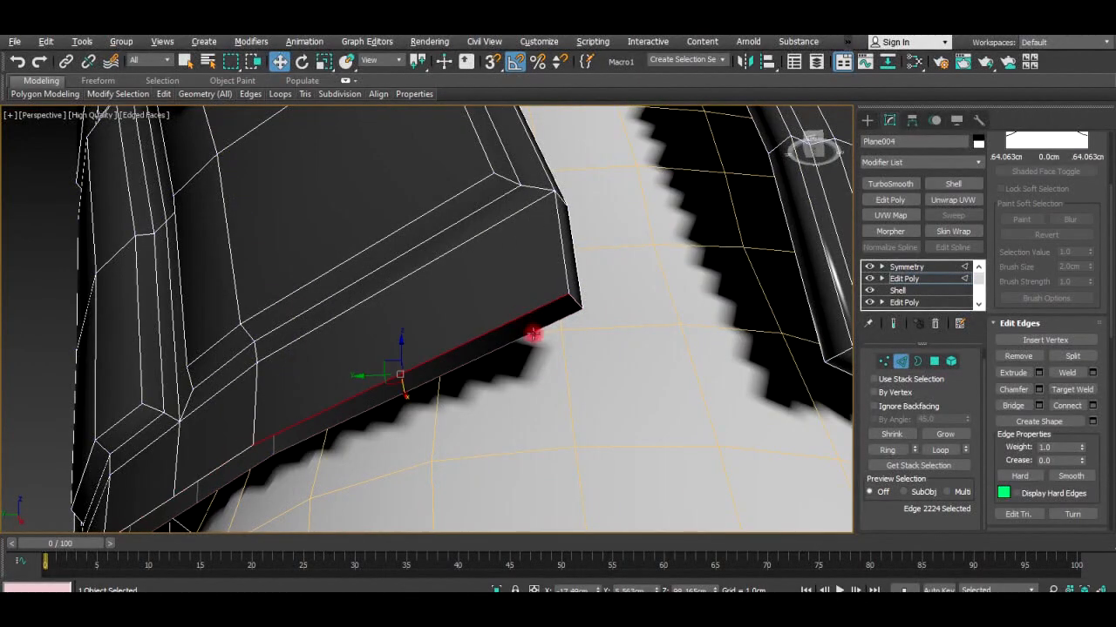
pyautogui.scroll(3, 1055, 332)
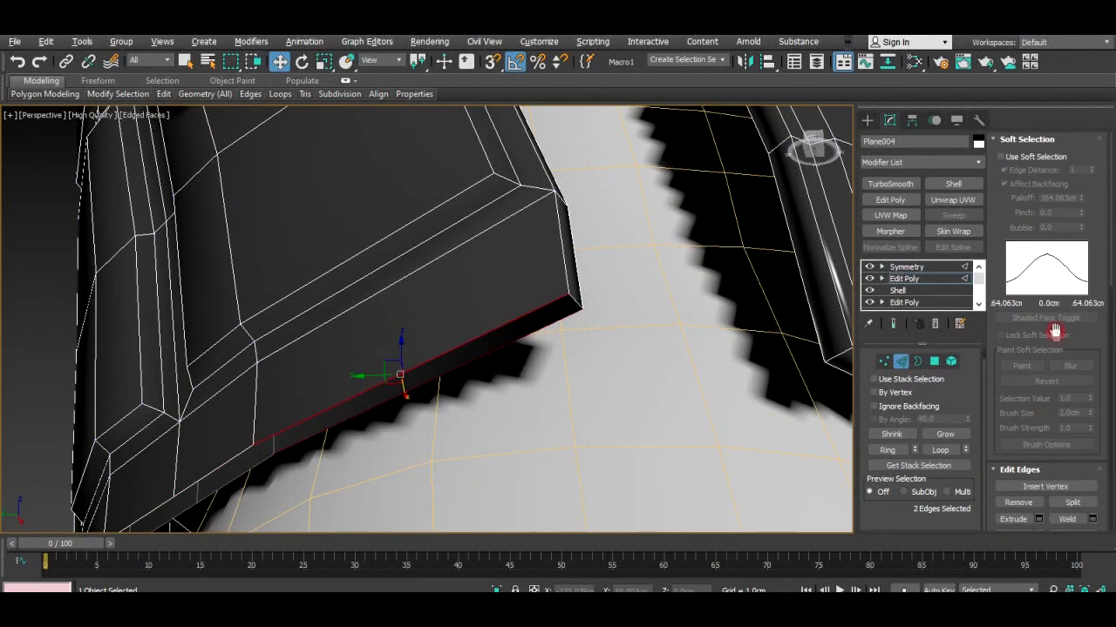
pyautogui.click(1043, 144)
pyautogui.moveTo(394, 369); pyautogui.dragTo(698, 235, button='middle')
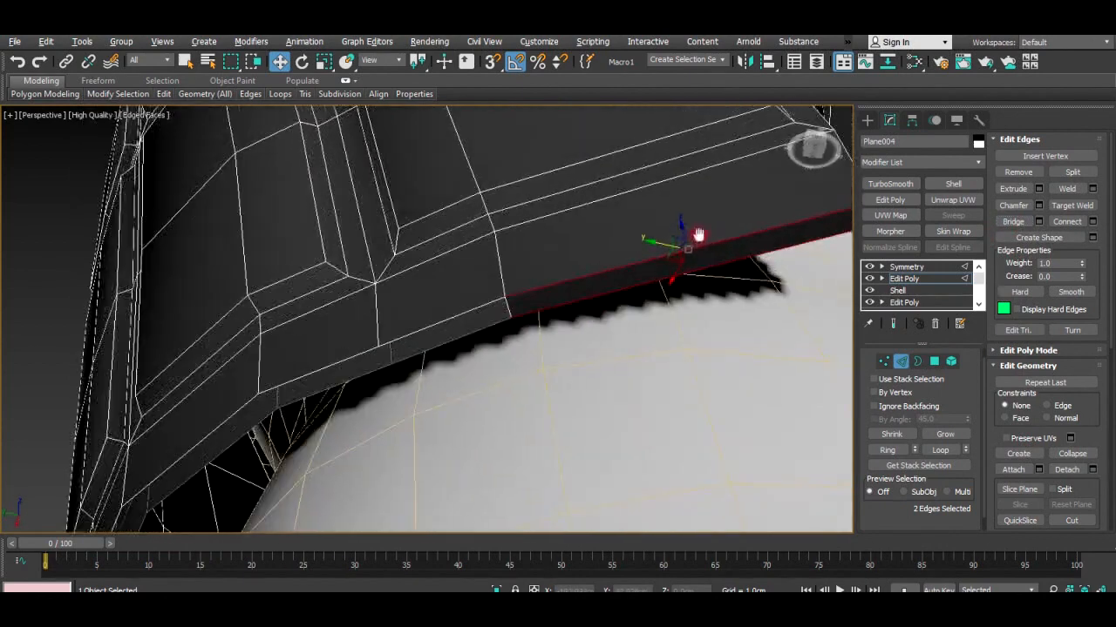
pyautogui.scroll(-2, 698, 236)
pyautogui.click(1092, 222)
pyautogui.click(1039, 221)
# Bridge the remaining open edge pairs along the back hem to close the vest's thickness.
pyautogui.click(658, 254)
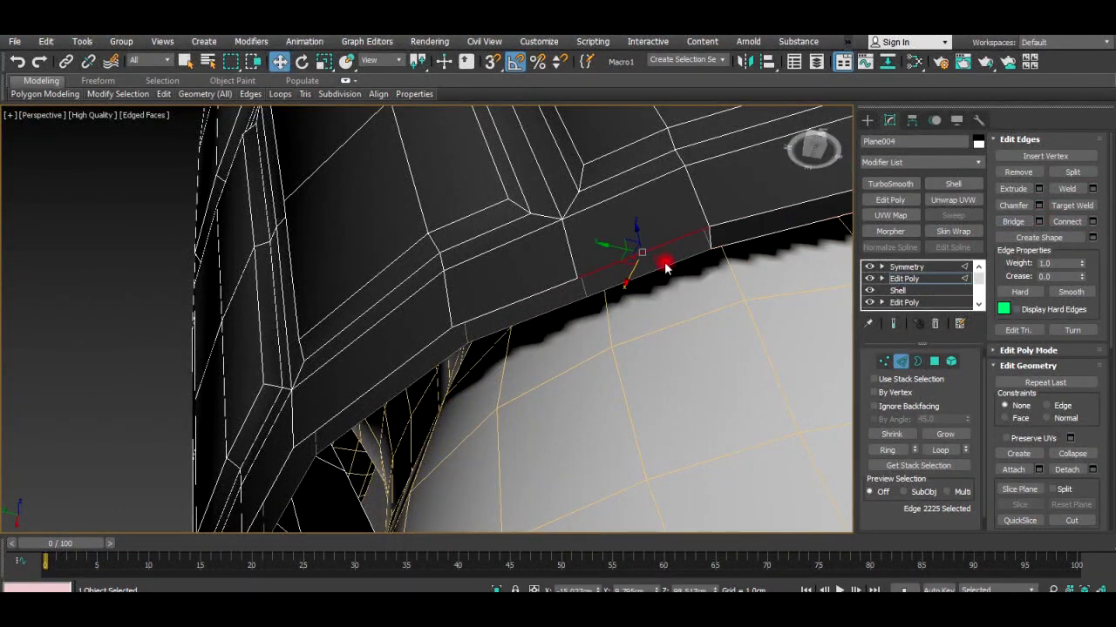
pyautogui.click(1027, 222)
pyautogui.click(596, 259)
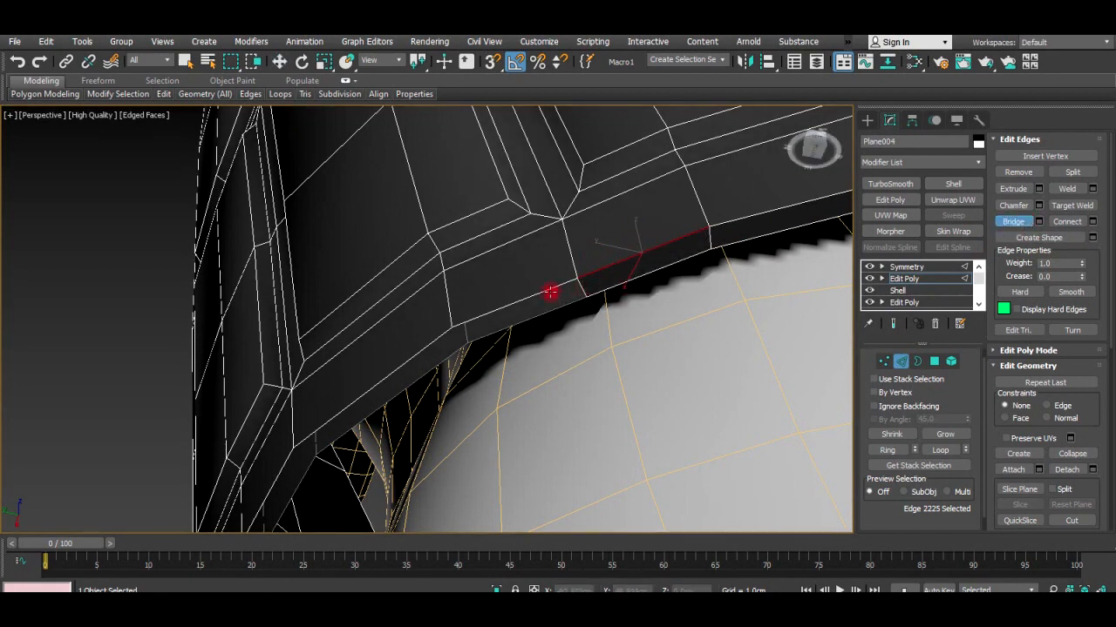
pyautogui.keyDown('alt'); pyautogui.moveTo(440, 370); pyautogui.dragTo(521, 307, button='middle'); pyautogui.keyUp('alt')
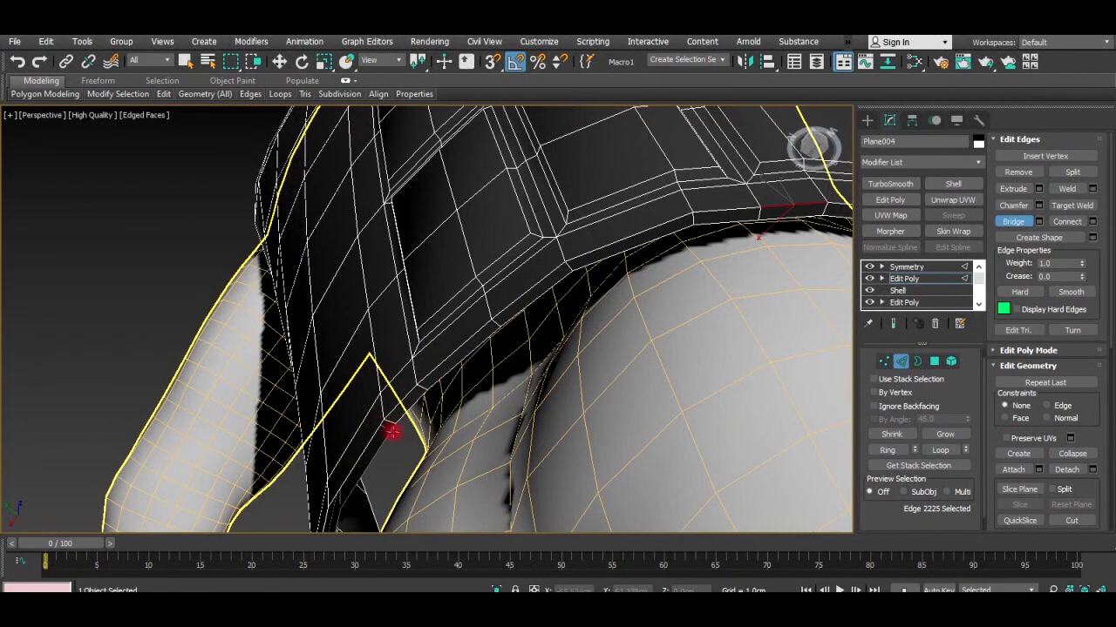
pyautogui.rightClick(784, 323)
# Return to the Symmetry level and compare the front and back hem heights in the right view.
pyautogui.click(903, 278)
pyautogui.click(907, 267)
pyautogui.keyDown('alt'); pyautogui.moveTo(601, 288); pyautogui.dragTo(582, 349, button='middle'); pyautogui.keyUp('alt')
pyautogui.hotkey('alt', 'w')
pyautogui.middleClick(317, 416)
pyautogui.hotkey('alt', 'w')
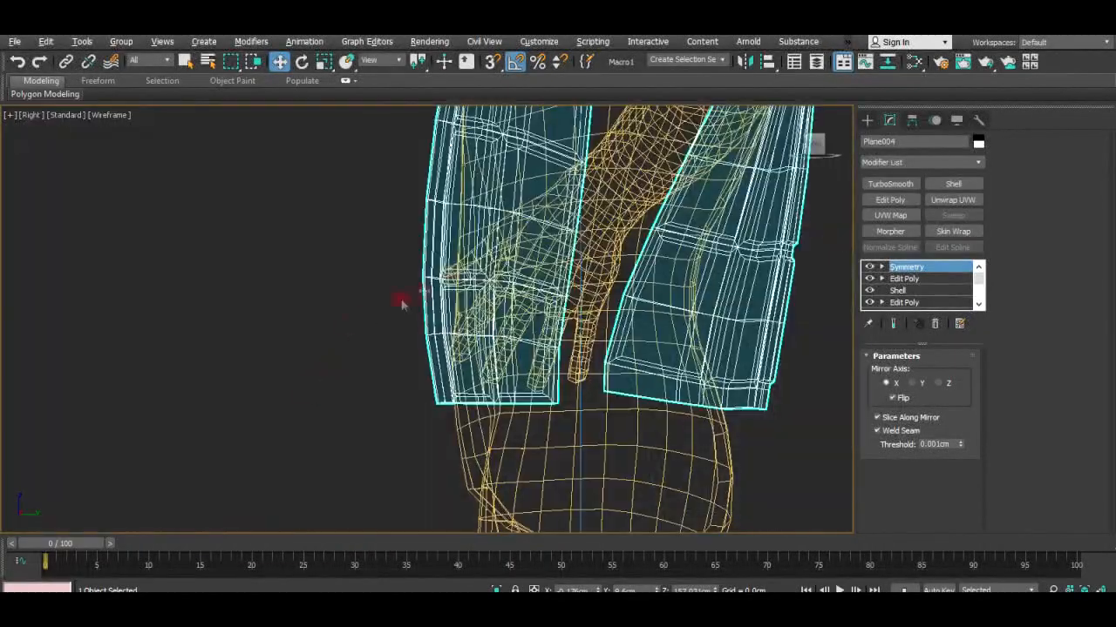
pyautogui.moveTo(401, 304); pyautogui.dragTo(394, 348, button='middle')
# Raise the front hem vertices slightly in the upper Edit Poly modifier and check the shaded vest.
pyautogui.click(915, 279)
pyautogui.press('1')
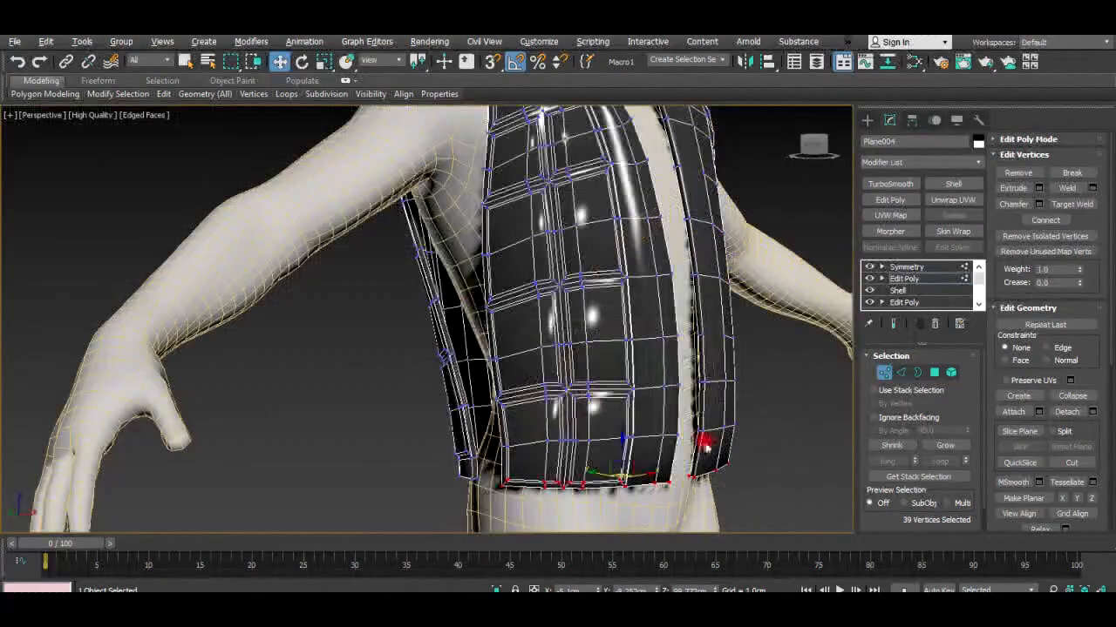
pyautogui.moveTo(523, 348)
pyautogui.keyDown('alt'); pyautogui.mouseDown(button='middle')
pyautogui.moveTo(540, 349)
pyautogui.moveTo(488, 348)
pyautogui.moveTo(523, 348)
pyautogui.mouseUp(button='middle'); pyautogui.keyUp('alt')
pyautogui.moveTo(675, 420)
pyautogui.keyDown('alt'); pyautogui.mouseDown(button='middle')
pyautogui.moveTo(615, 448)
pyautogui.moveTo(755, 398)
pyautogui.moveTo(680, 422)
pyautogui.mouseUp(button='middle'); pyautogui.keyUp('alt')
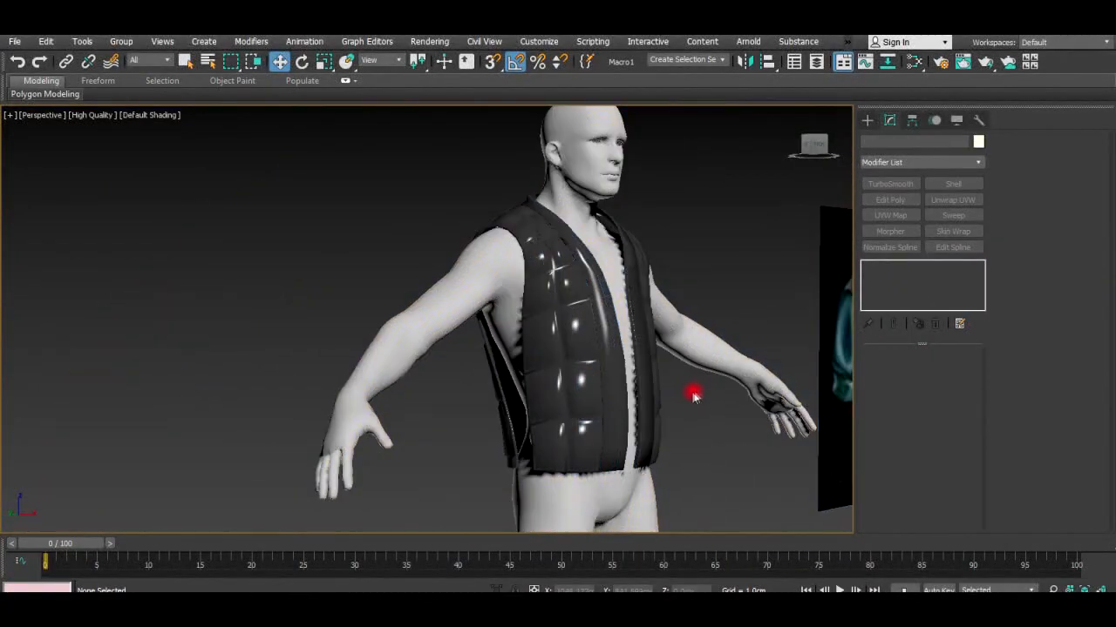
# Check the vest's triangle count with the Polygon Count utility.
pyautogui.moveTo(694, 391)
pyautogui.keyDown('alt'); pyautogui.mouseDown(button='middle')
pyautogui.moveTo(667, 403)
pyautogui.moveTo(705, 406)
pyautogui.moveTo(649, 384)
pyautogui.moveTo(610, 393)
pyautogui.moveTo(706, 389)
pyautogui.moveTo(695, 316)
pyautogui.moveTo(681, 386)
pyautogui.moveTo(677, 374)
pyautogui.moveTo(588, 379)
pyautogui.moveTo(553, 341)
pyautogui.mouseUp(button='middle'); pyautogui.keyUp('alt')
pyautogui.click(553, 340)
pyautogui.click(975, 122)
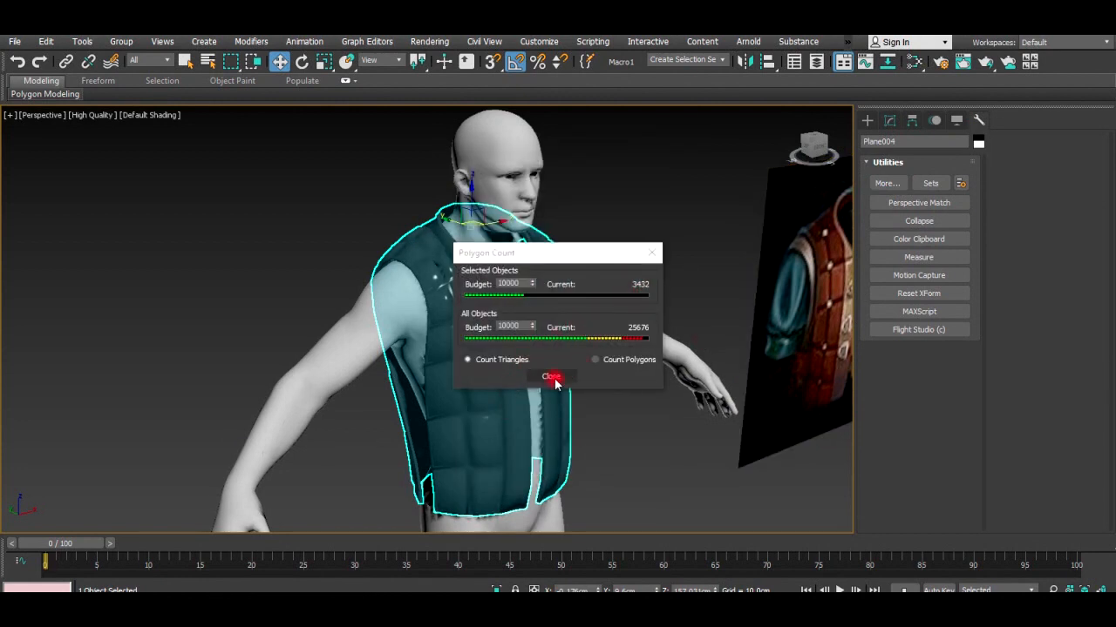
pyautogui.click(553, 377)
# Show edged faces and select the ring of short edges across the narrow seam strip in the upper Edit Poly modifier.
pyautogui.moveTo(553, 376)
pyautogui.keyDown('alt'); pyautogui.mouseDown(button='middle')
pyautogui.moveTo(491, 232)
pyautogui.moveTo(461, 291)
pyautogui.moveTo(605, 298)
pyautogui.moveTo(582, 309)
pyautogui.moveTo(700, 306)
pyautogui.moveTo(555, 363)
pyautogui.mouseUp(button='middle'); pyautogui.keyUp('alt')
pyautogui.scroll(5, 456, 290)
pyautogui.scroll(3, 455, 289)
pyautogui.scroll(4, 555, 364)
pyautogui.press('F4')
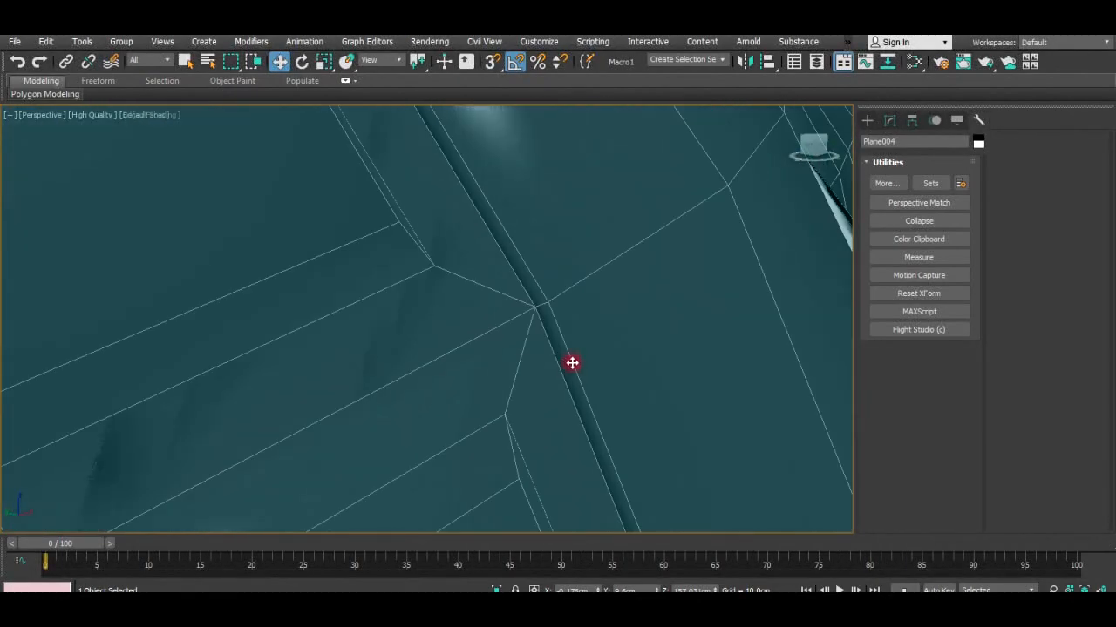
pyautogui.press('1')
pyautogui.click(906, 279)
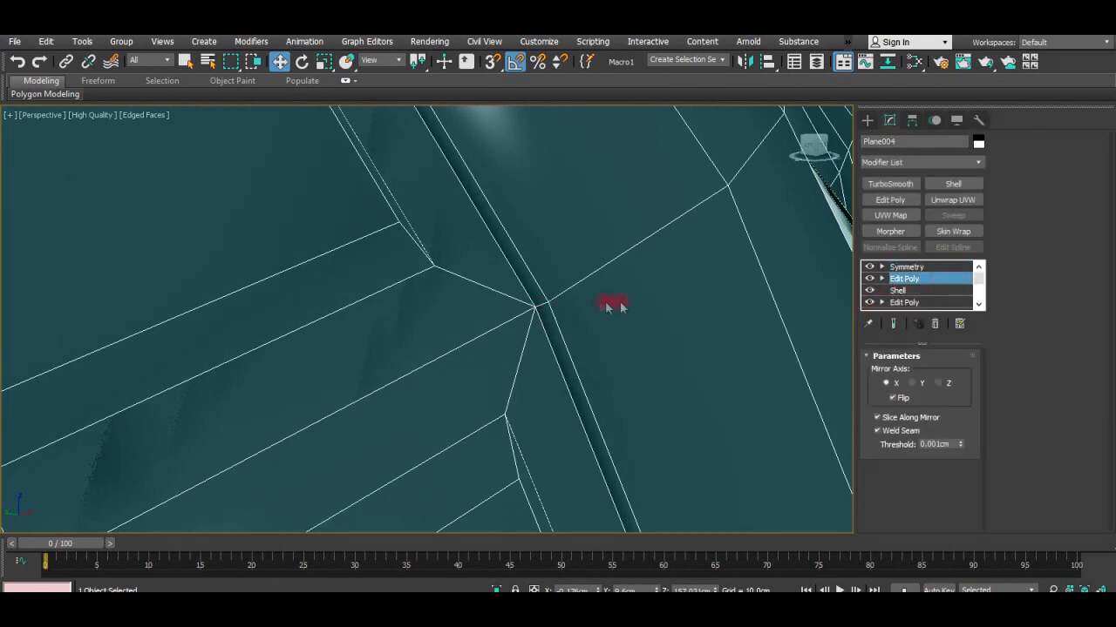
pyautogui.press('2')
pyautogui.click(539, 304)
pyautogui.click(883, 462)
# Convert the seam strip's edge ring to a polygon selection and switch its smoothing group to 3.
pyautogui.scroll(-5, 568, 341)
pyautogui.scroll(-5, 571, 340)
pyautogui.keyDown('alt'); pyautogui.moveTo(573, 341); pyautogui.dragTo(510, 250, button='middle'); pyautogui.keyUp('alt')
pyautogui.scroll(8, 431, 242)
pyautogui.scroll(-10, 363, 211)
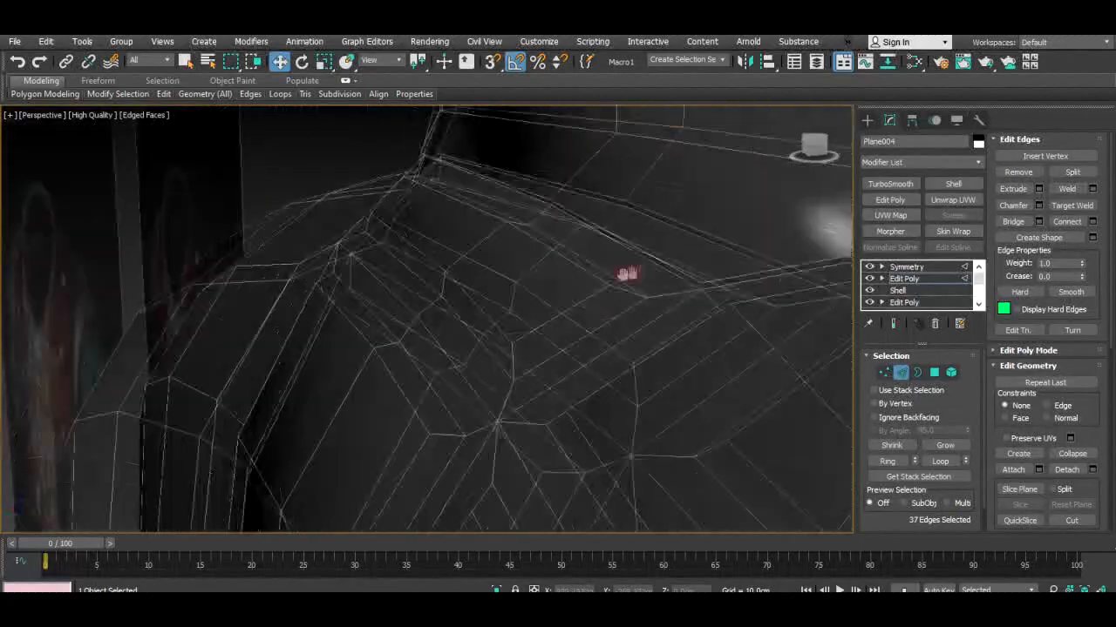
pyautogui.scroll(3, 516, 300)
pyautogui.scroll(6, 481, 336)
pyautogui.keyDown('alt'); pyautogui.moveTo(480, 336); pyautogui.dragTo(439, 354, button='middle'); pyautogui.keyUp('alt')
pyautogui.scroll(3, 440, 210)
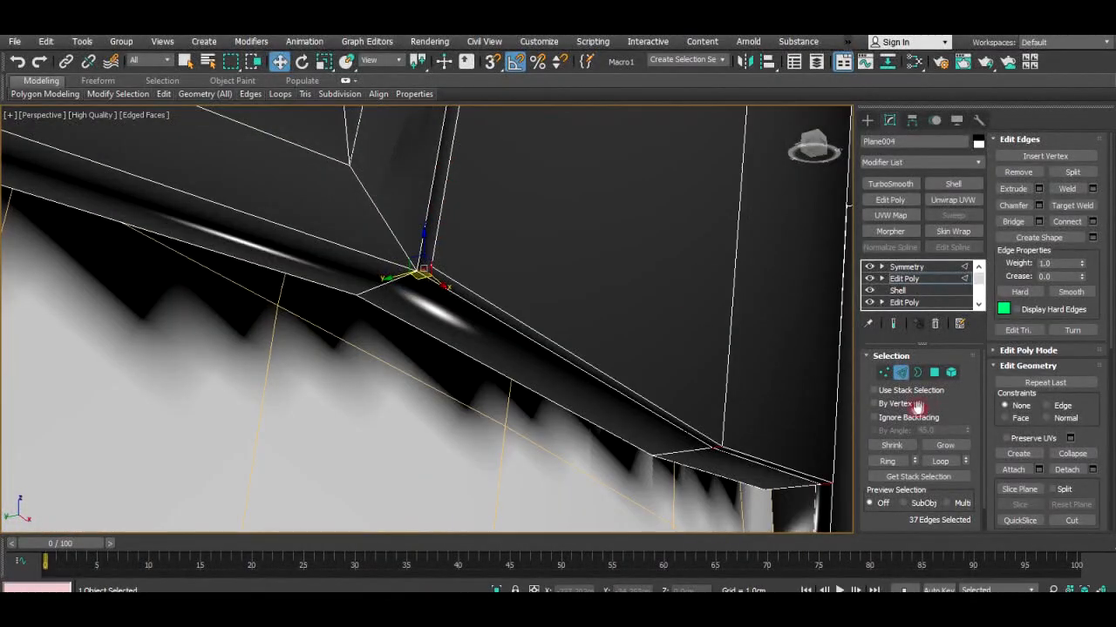
pyautogui.click(934, 372)
pyautogui.keyDown('alt'); pyautogui.moveTo(715, 410); pyautogui.dragTo(667, 391, button='middle'); pyautogui.keyUp('alt')
pyautogui.scroll(-5, 1061, 465)
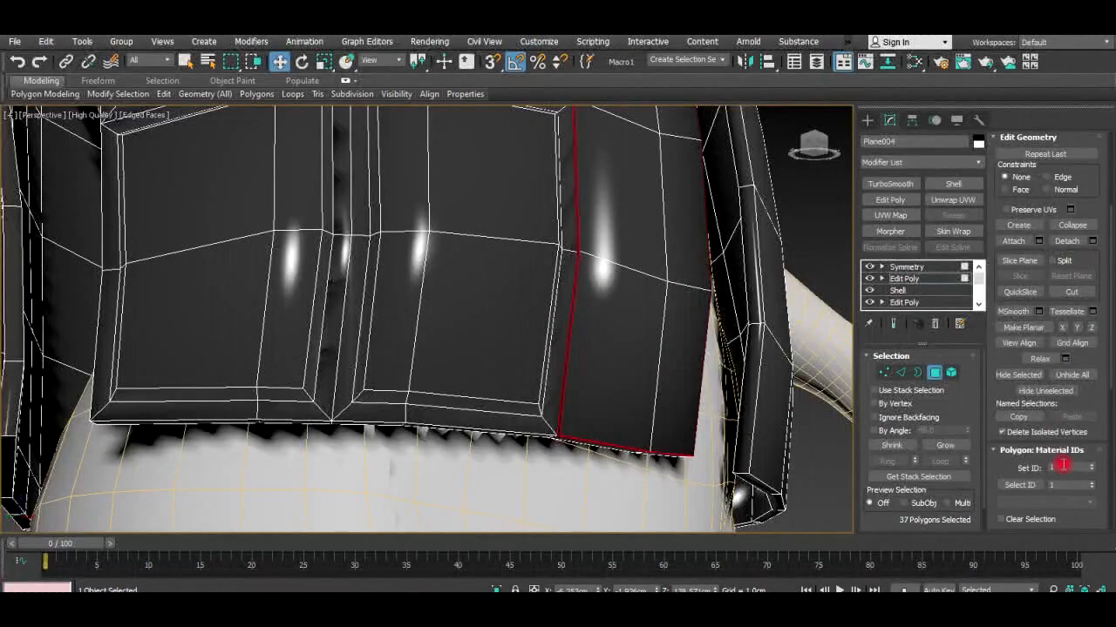
pyautogui.scroll(-2, 1015, 455)
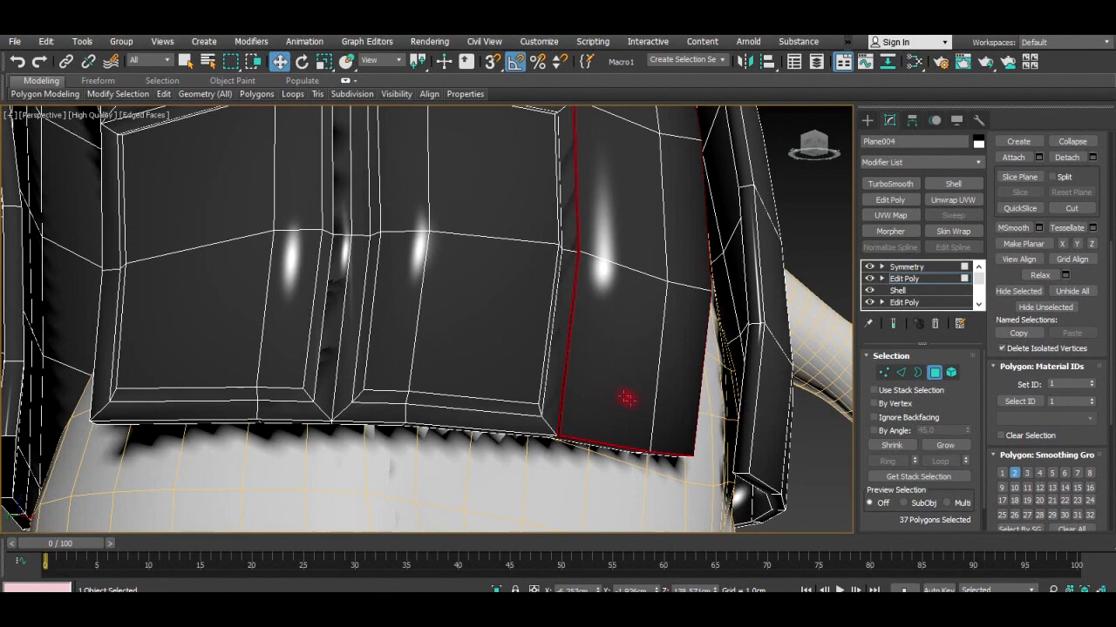
pyautogui.click(1014, 473)
pyautogui.click(1027, 473)
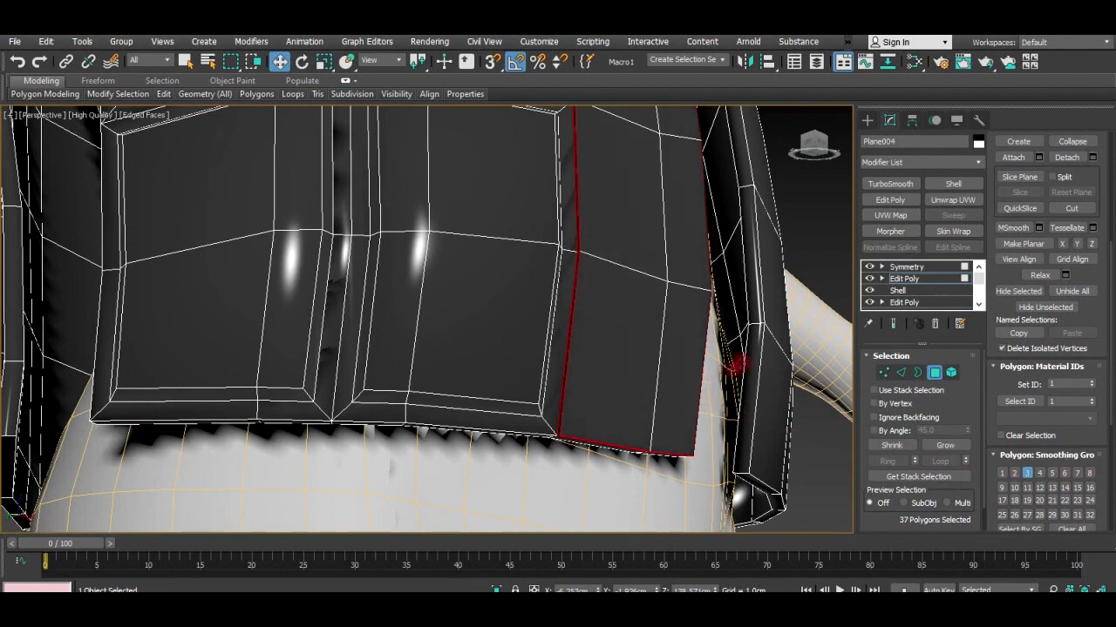
# Select the thin rim polygons around the front opening and hem through an edge ring and assign them to smoothing group 3.
pyautogui.keyDown('alt'); pyautogui.moveTo(796, 267); pyautogui.dragTo(538, 367, button='middle'); pyautogui.keyUp('alt')
pyautogui.click(441, 343)
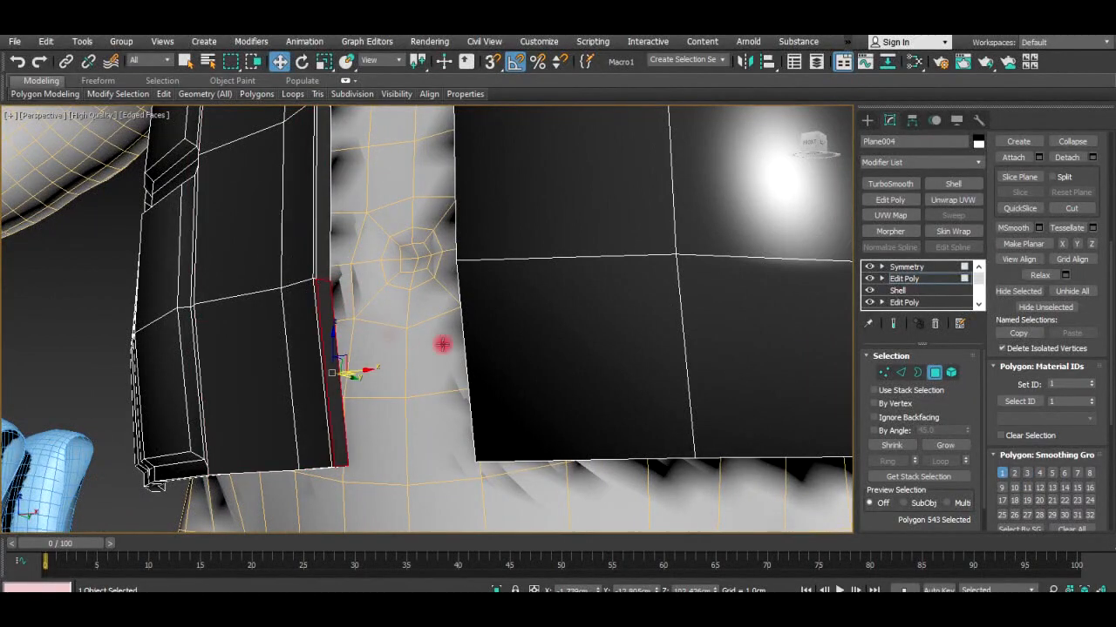
pyautogui.click(900, 372)
pyautogui.click(892, 461)
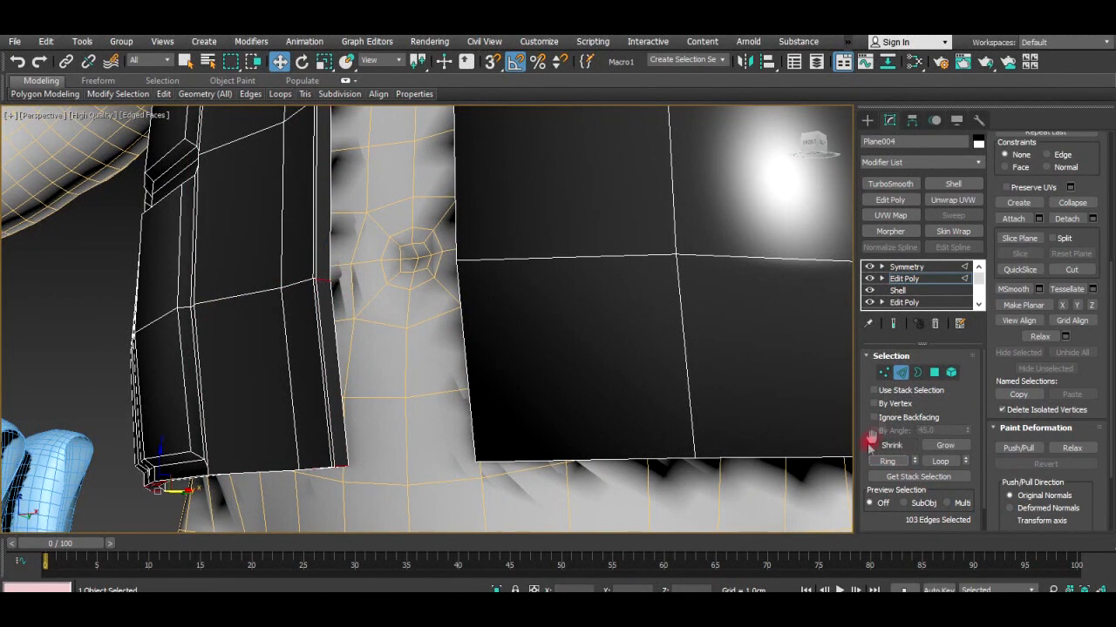
pyautogui.keyDown('ctrl'); pyautogui.click(935, 374); pyautogui.keyUp('ctrl')
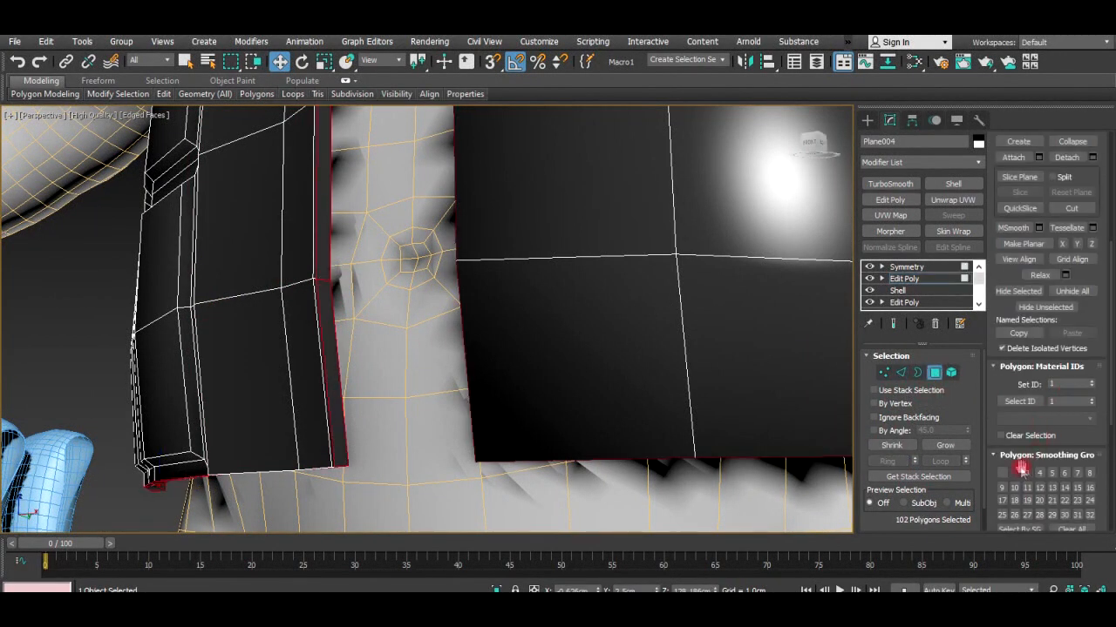
pyautogui.click(1024, 472)
pyautogui.click(419, 321)
pyautogui.click(931, 373)
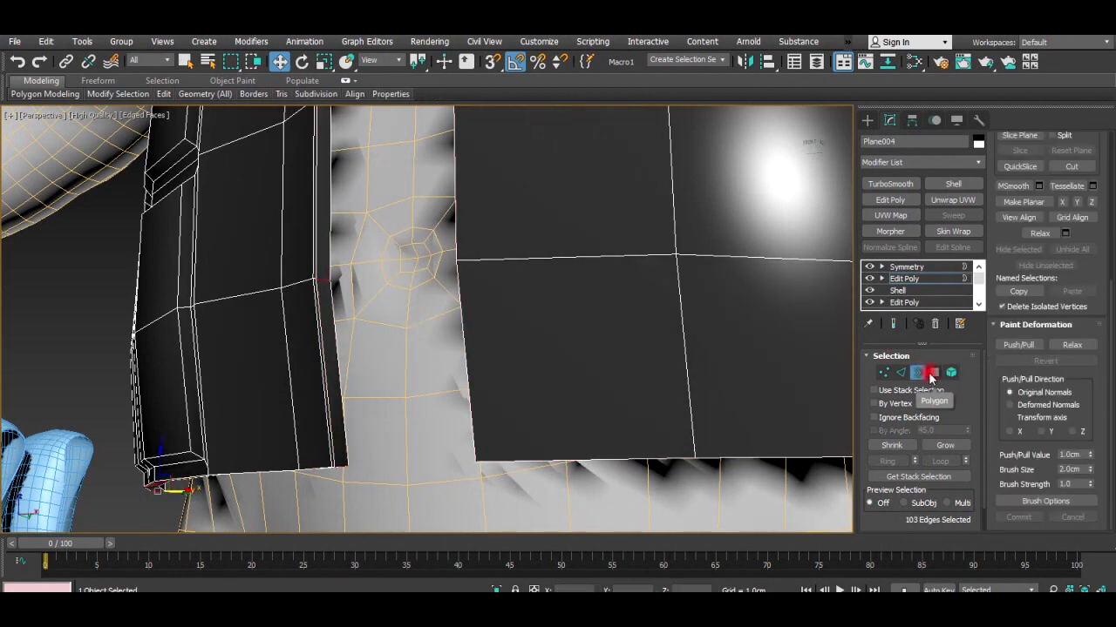
# Return to the Symmetry level, hide the edged faces and compare the shaded vest with the reference image.
pyautogui.click(907, 267)
pyautogui.scroll(-3, 419, 302)
pyautogui.keyDown('alt'); pyautogui.moveTo(418, 303); pyautogui.dragTo(608, 354, button='middle'); pyautogui.keyUp('alt')
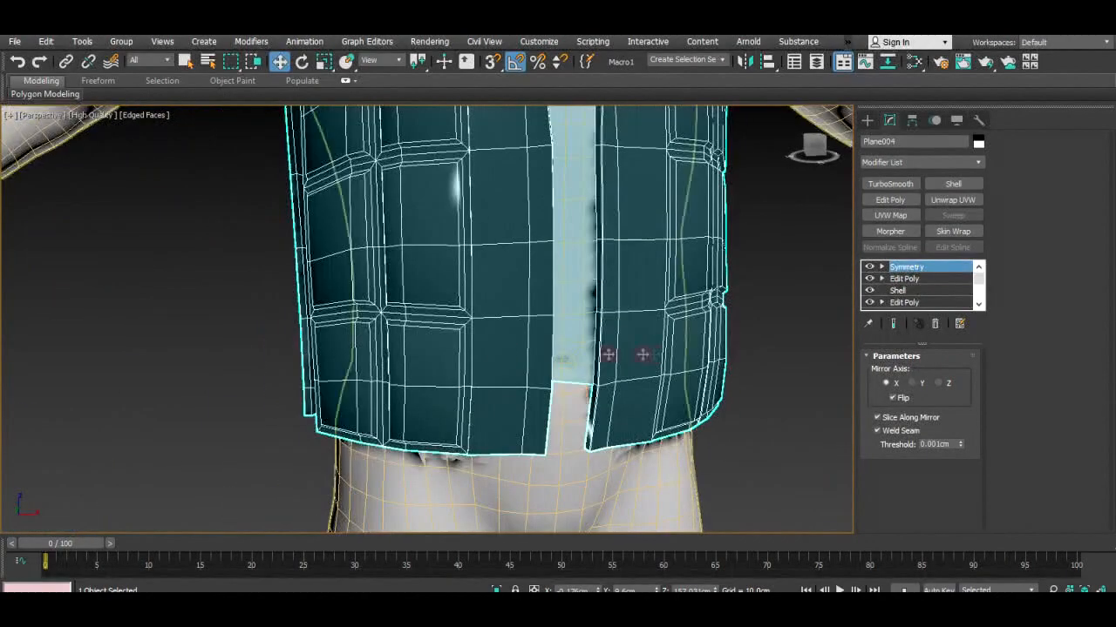
pyautogui.press('F4')
pyautogui.scroll(-3, 719, 363)
pyautogui.moveTo(720, 364); pyautogui.dragTo(637, 451, button='middle')
pyautogui.scroll(4, 635, 455)
pyautogui.scroll(-3, 780, 409)
pyautogui.moveTo(779, 409); pyautogui.dragTo(581, 291, button='middle')
pyautogui.scroll(4, 580, 291)
pyautogui.scroll(-4, 590, 299)
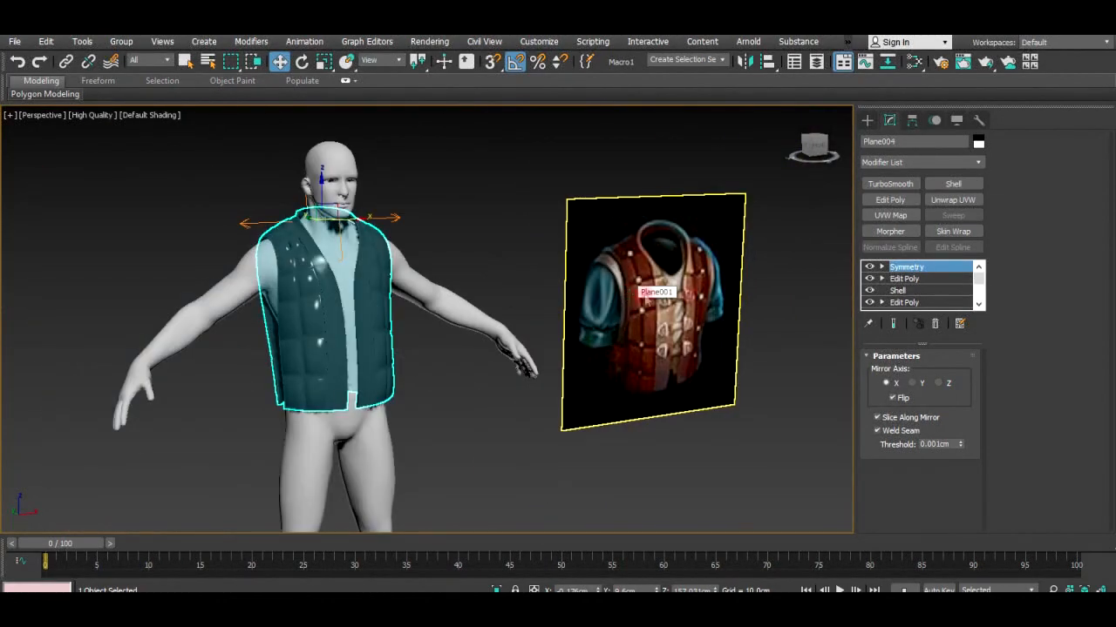
pyautogui.keyDown('alt'); pyautogui.moveTo(520, 263); pyautogui.dragTo(336, 267, button='middle'); pyautogui.keyUp('alt')
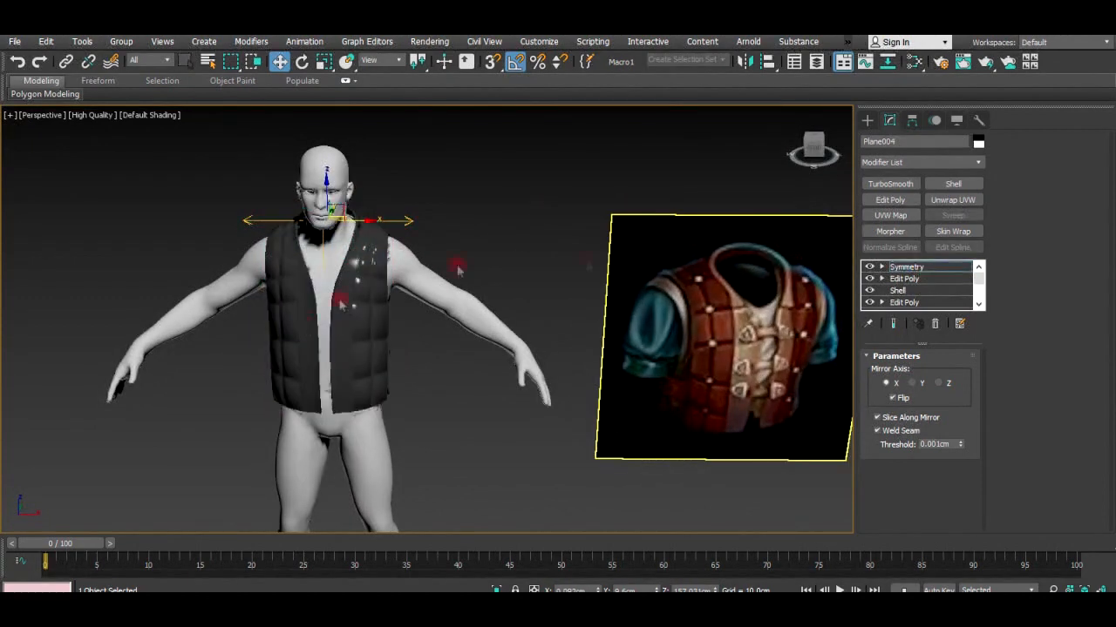
pyautogui.click(366, 269)
pyautogui.keyDown('alt'); pyautogui.moveTo(473, 224); pyautogui.dragTo(631, 196, button='middle'); pyautogui.keyUp('alt')
pyautogui.hotkey('alt', 'w')
pyautogui.middleClick(331, 219)
pyautogui.hotkey('alt', 'w')
pyautogui.scroll(-4, 349, 277)
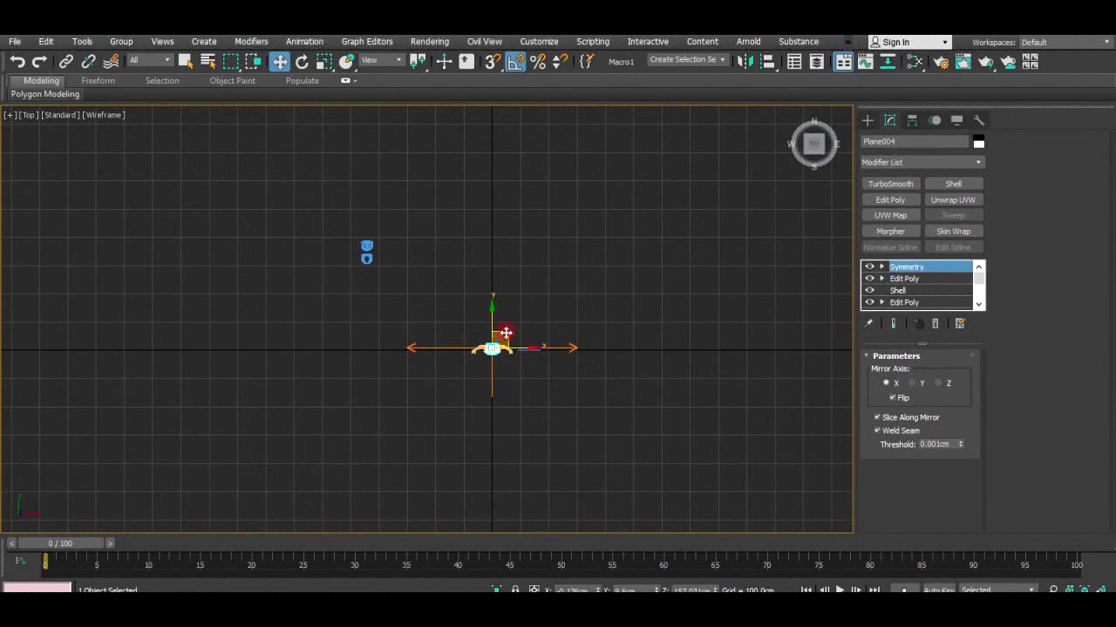
pyautogui.click(378, 256)
pyautogui.keyDown('shift'); pyautogui.click(380, 257); pyautogui.keyUp('shift')
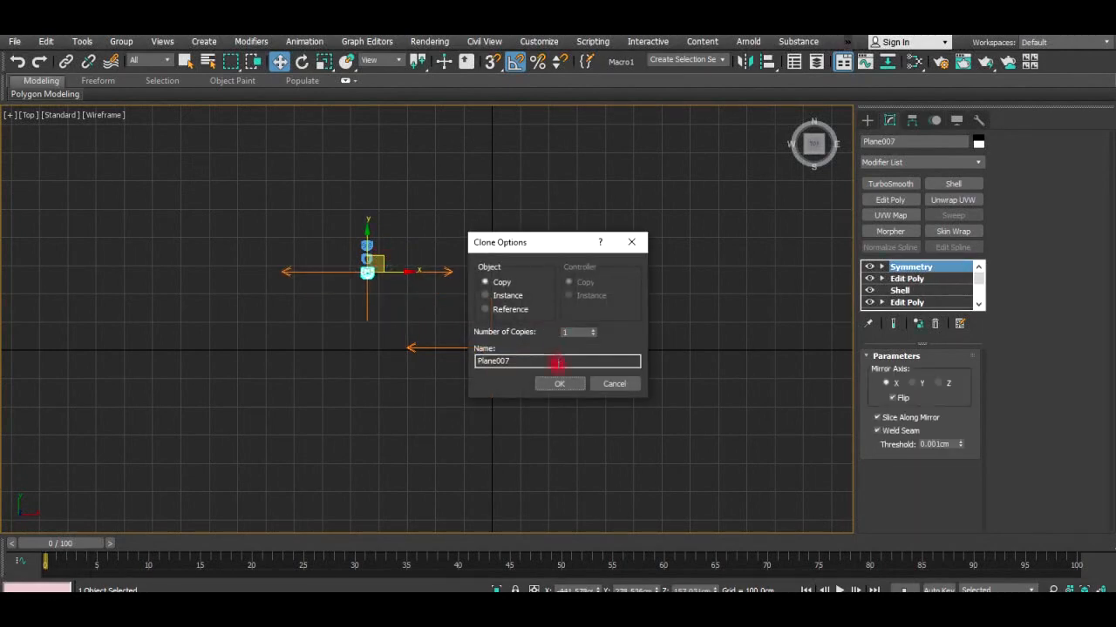
pyautogui.click(615, 384)
pyautogui.hotkey('alt', 'w')
pyautogui.middleClick(715, 241)
pyautogui.hotkey('alt', 'w')
pyautogui.click(732, 318)
pyautogui.click(697, 379)
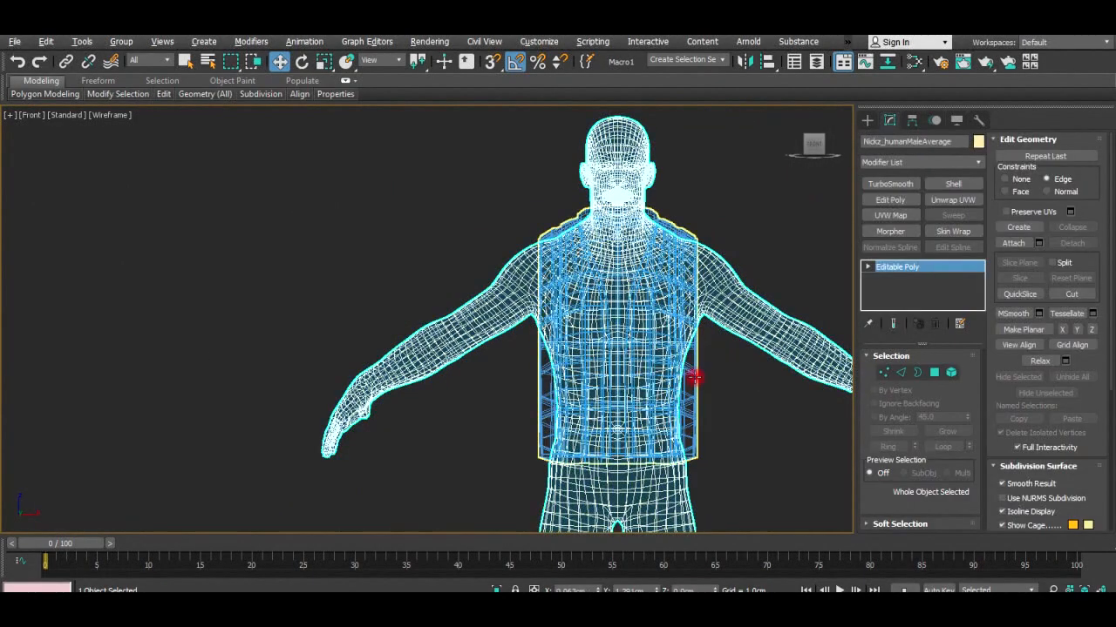
# Clone the quilted vest as a copy behind the body in the perspective view.
pyautogui.hotkey('alt', 'w')
pyautogui.middleClick(729, 461)
pyautogui.hotkey('alt', 'w')
pyautogui.moveTo(457, 276)
pyautogui.keyDown('shift'); pyautogui.mouseDown()
pyautogui.moveTo(337, 251)
pyautogui.moveTo(353, 231)
pyautogui.mouseUp(); pyautogui.keyUp('shift')
pyautogui.click(561, 381)
# Collapse the cloned vest's modifier stack by converting it to Editable Poly.
pyautogui.click(902, 269)
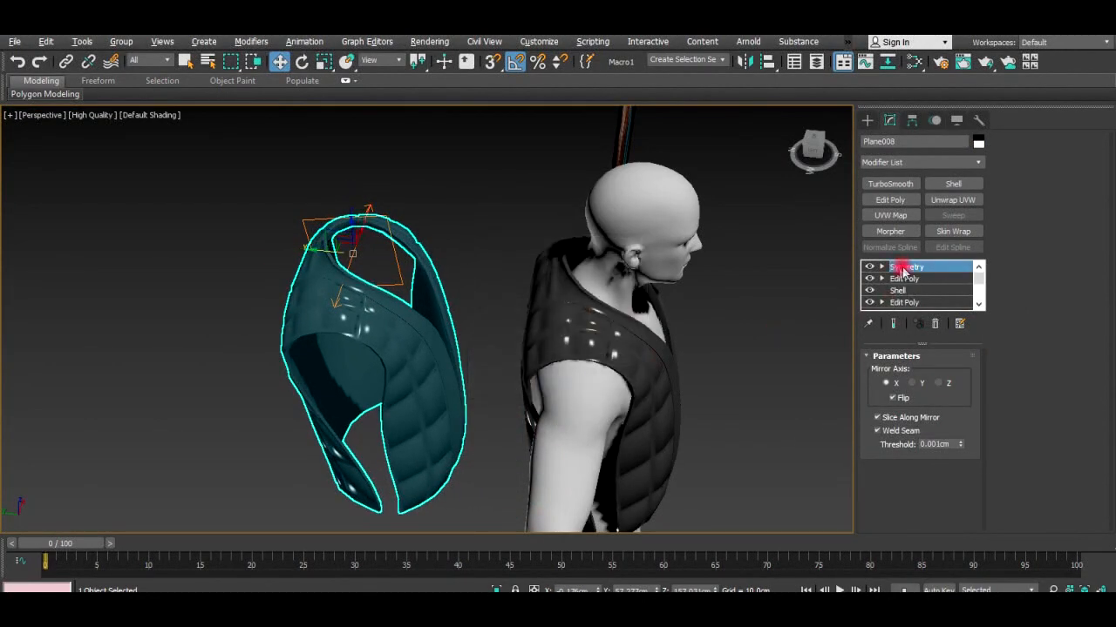
pyautogui.rightClick(373, 317)
pyautogui.moveTo(418, 458)
pyautogui.click(557, 463)
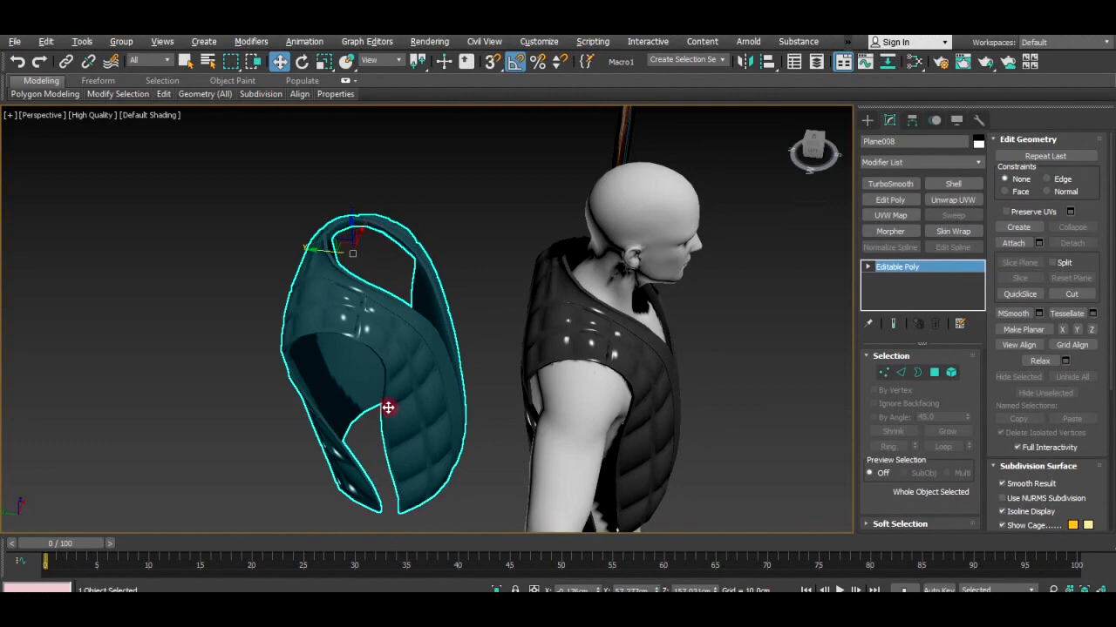
# Delete the rim polygons and the quilted outer element of the vest copy, keeping only its smooth inner layer.
pyautogui.press('2')
pyautogui.scroll(5, 386, 392)
pyautogui.click(385, 342)
pyautogui.keyDown('ctrl'); pyautogui.click(384, 342); pyautogui.keyUp('ctrl')
pyautogui.press('F4')
pyautogui.keyDown('alt'); pyautogui.moveTo(378, 337); pyautogui.dragTo(394, 230, button='middle'); pyautogui.keyUp('alt')
pyautogui.click(375, 226)
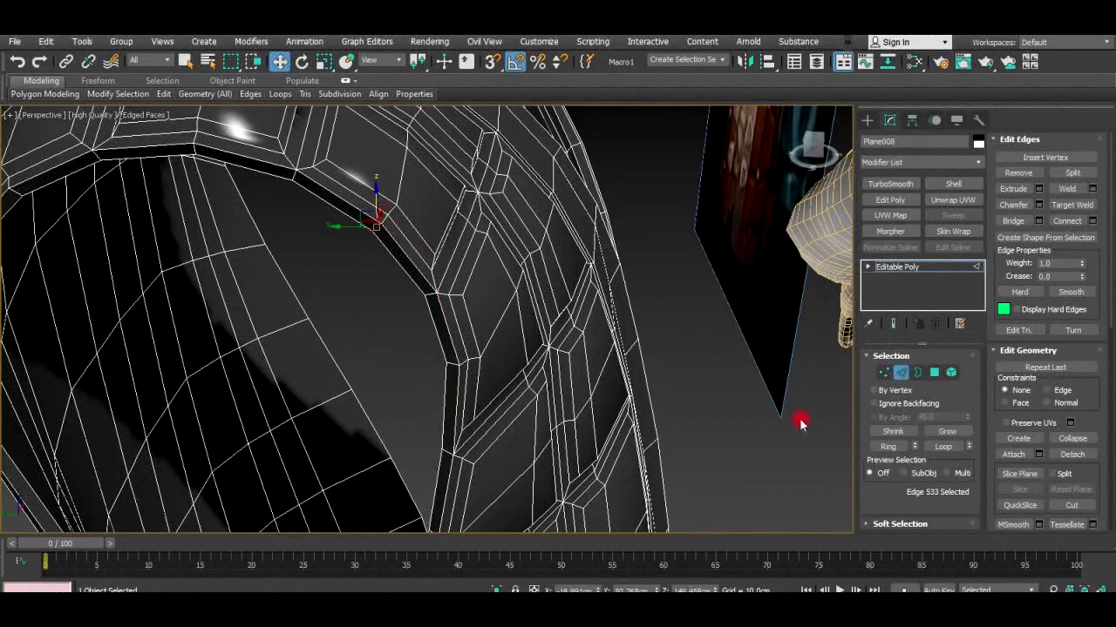
pyautogui.click(572, 326)
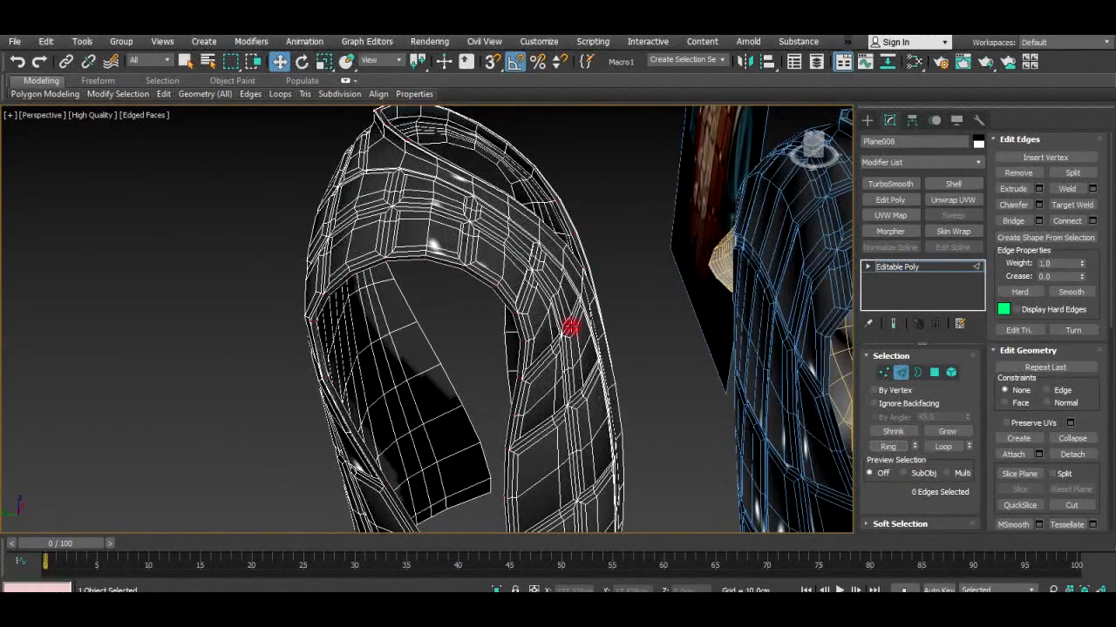
pyautogui.press('5')
pyautogui.click(550, 281)
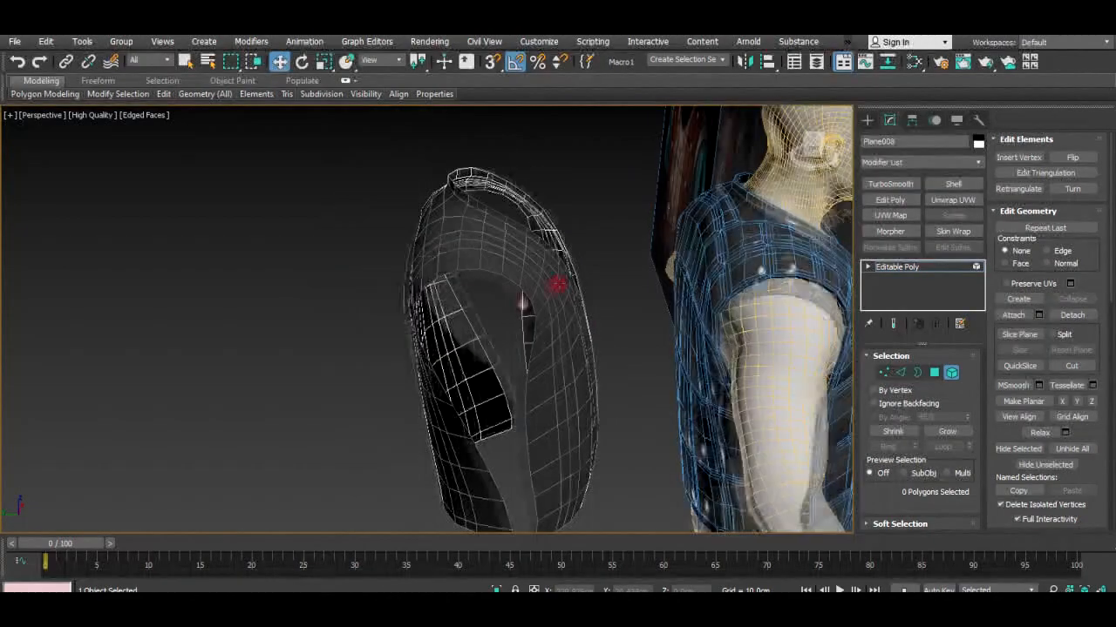
# Select the remaining inner element of the vest copy and flip its normals.
pyautogui.keyDown('alt'); pyautogui.moveTo(523, 303); pyautogui.dragTo(497, 309, button='middle'); pyautogui.keyUp('alt')
pyautogui.click(502, 308)
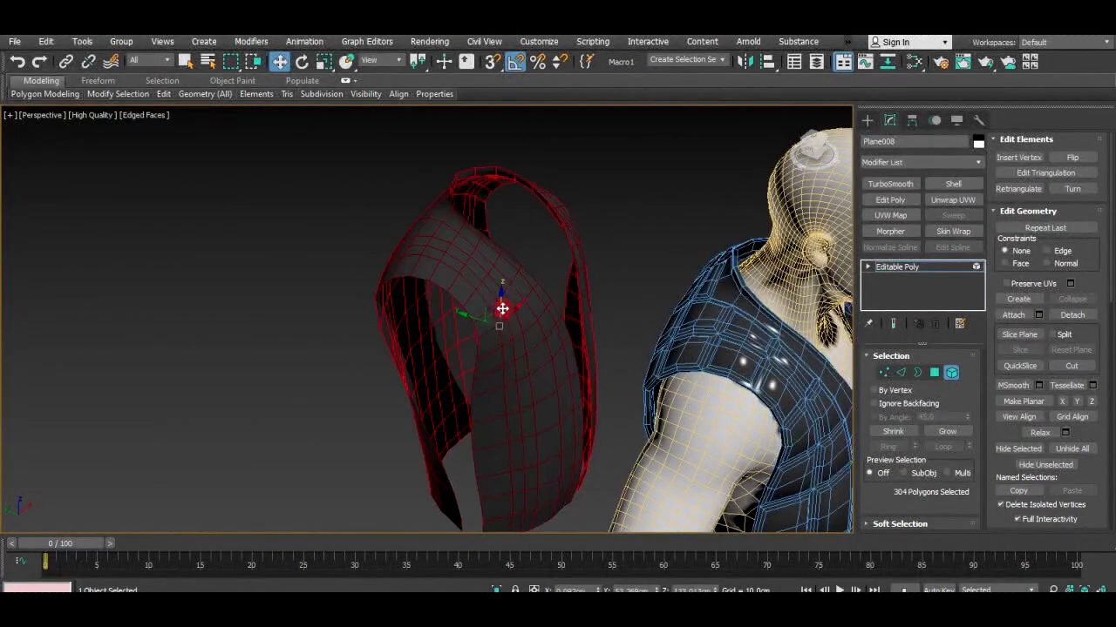
pyautogui.rightClick(515, 325)
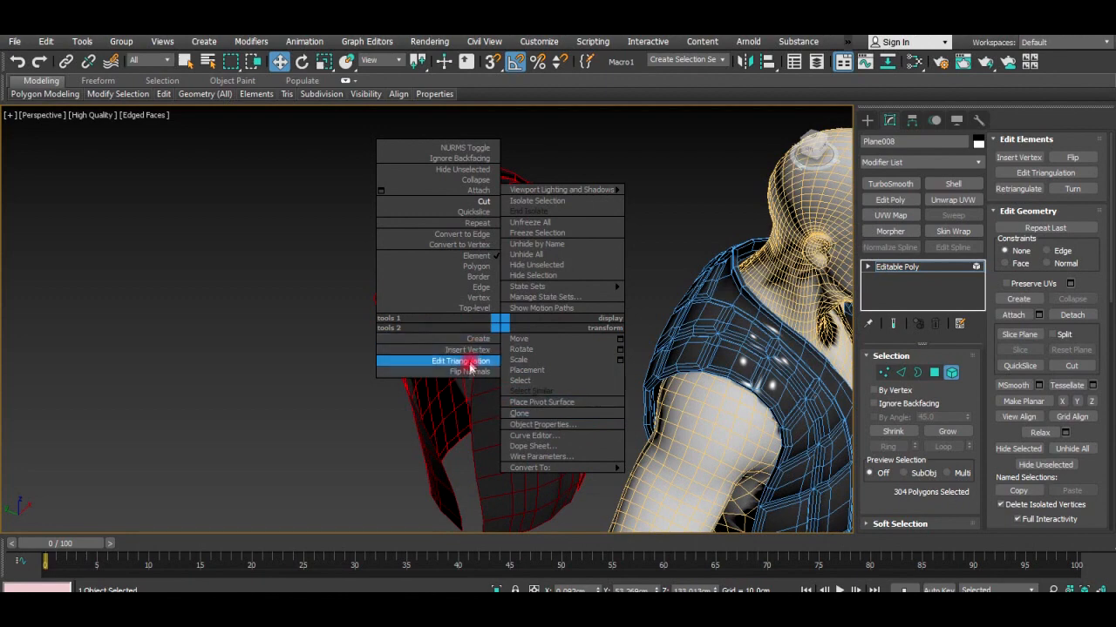
pyautogui.click(475, 369)
pyautogui.click(600, 224)
# Delete the edge loop running around the neckline and down the front opening of the vest copy.
pyautogui.keyDown('alt'); pyautogui.moveTo(592, 210); pyautogui.dragTo(523, 207, button='middle'); pyautogui.keyUp('alt')
pyautogui.press('2')
pyautogui.doubleClick(501, 254)
pyautogui.scroll(-5, 500, 254)
pyautogui.moveTo(507, 250); pyautogui.dragTo(523, 240, button='middle')
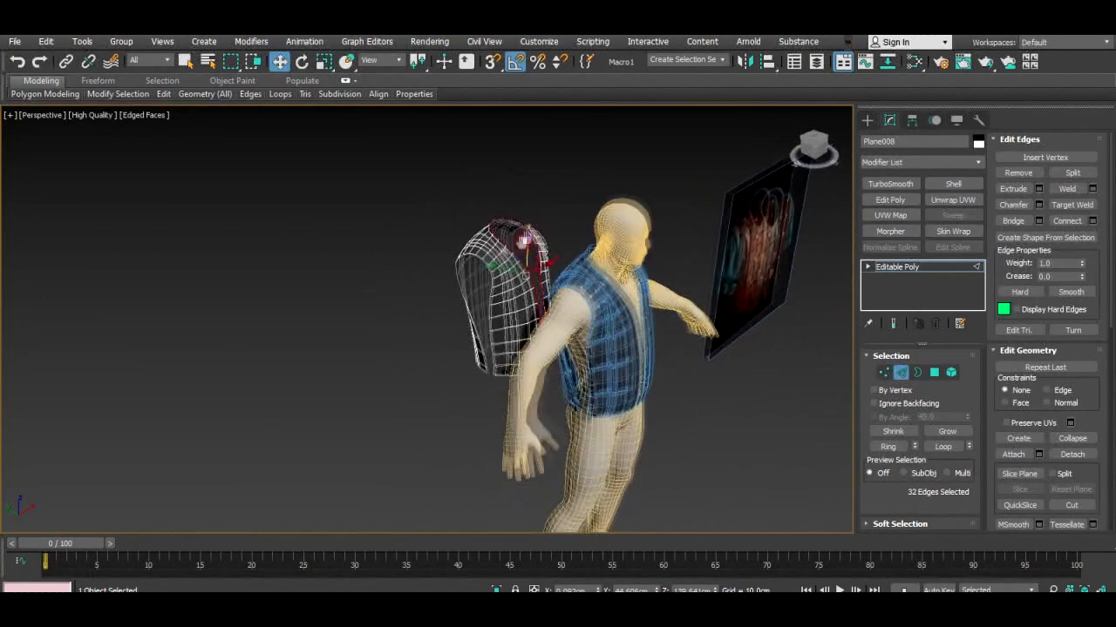
pyautogui.scroll(5, 524, 240)
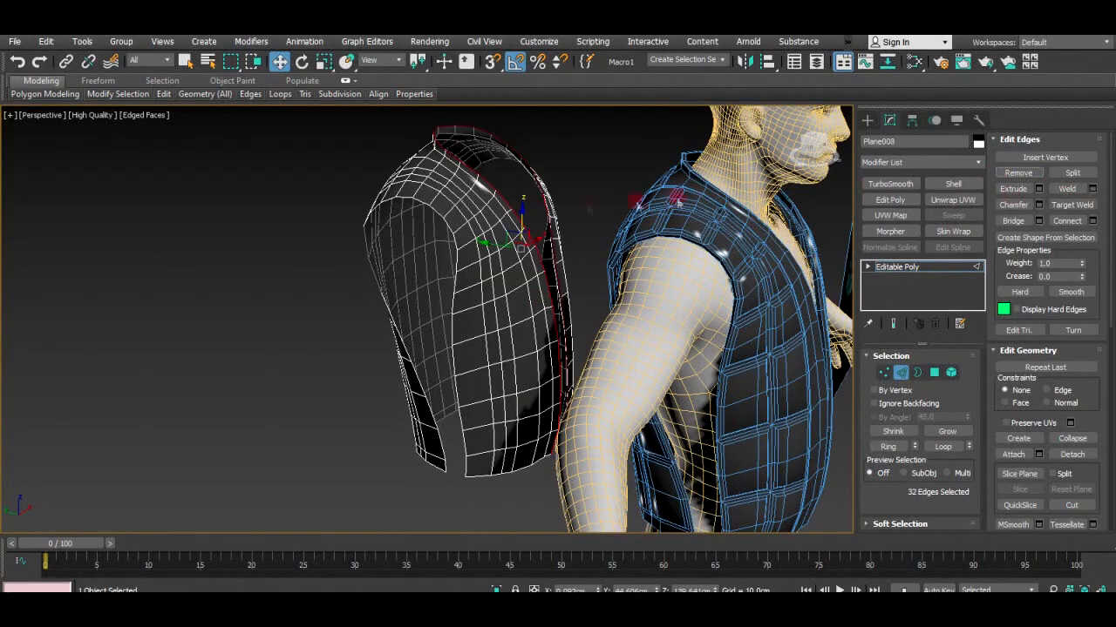
pyautogui.press('Delete')
# Check the armhole vertices of the vest copy, isolate the copy and return to edge editing.
pyautogui.keyDown('alt'); pyautogui.moveTo(534, 179); pyautogui.dragTo(435, 247, button='middle'); pyautogui.keyUp('alt')
pyautogui.scroll(4, 435, 247)
pyautogui.press('1')
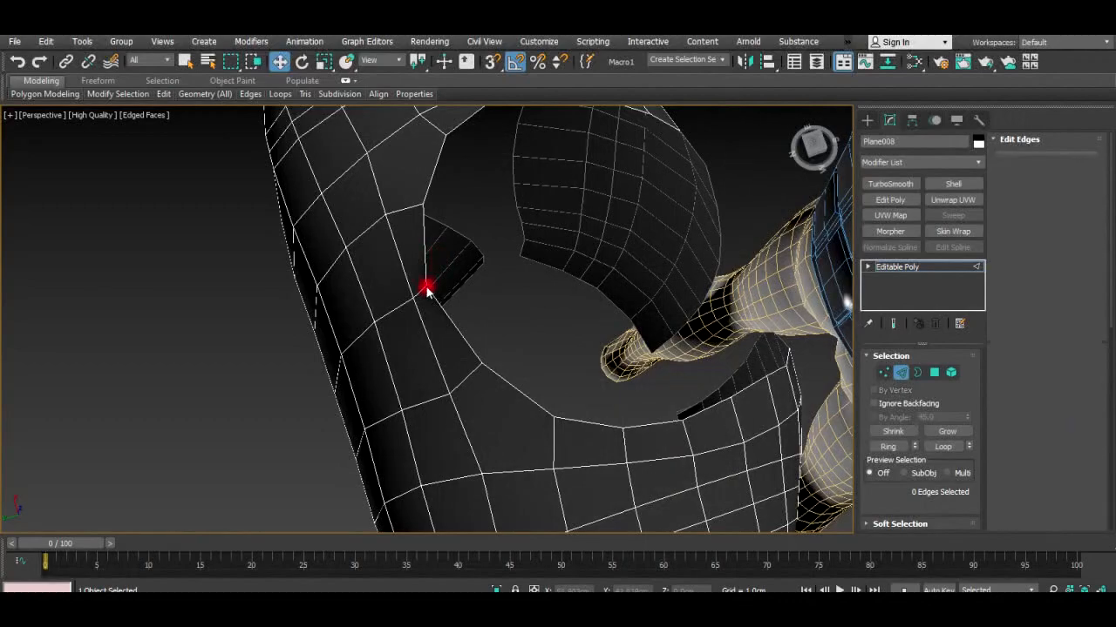
pyautogui.click(426, 289)
pyautogui.scroll(-5, 573, 316)
pyautogui.keyDown('alt'); pyautogui.moveTo(573, 316); pyautogui.dragTo(587, 276, button='middle'); pyautogui.keyUp('alt')
pyautogui.keyDown('alt'); pyautogui.moveTo(715, 350); pyautogui.dragTo(465, 428, button='middle'); pyautogui.keyUp('alt')
pyautogui.press('2')
pyautogui.hotkey('alt', 'q')
pyautogui.scroll(3, 496, 398)
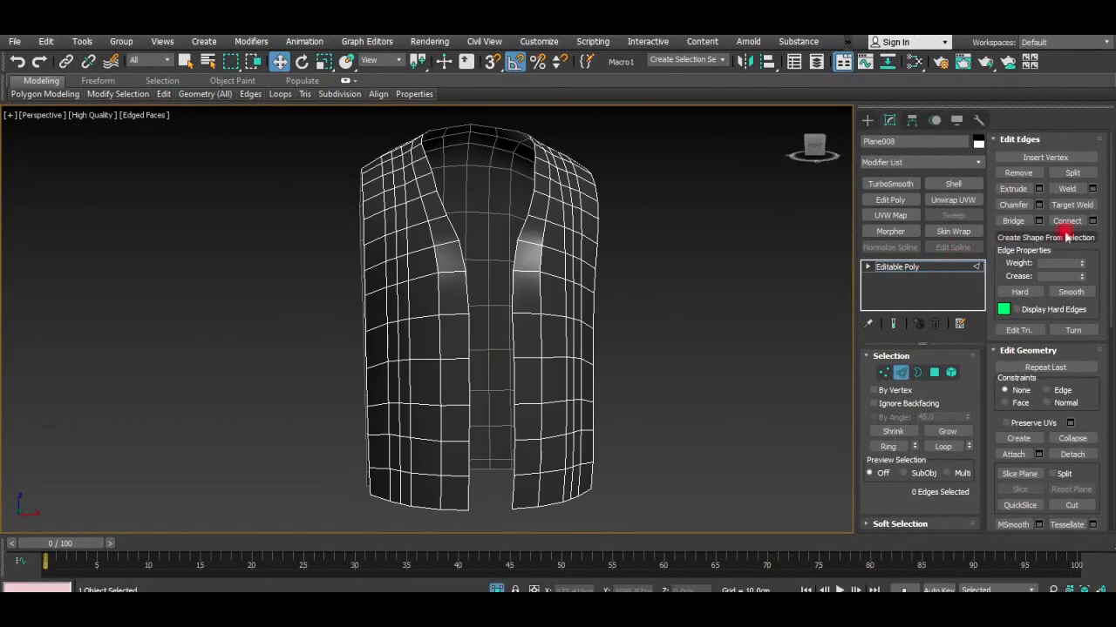
# Bridge the opposing front edges of the vest copy from the hem up to the chest to close the opening.
pyautogui.click(1012, 220)
pyautogui.click(514, 487)
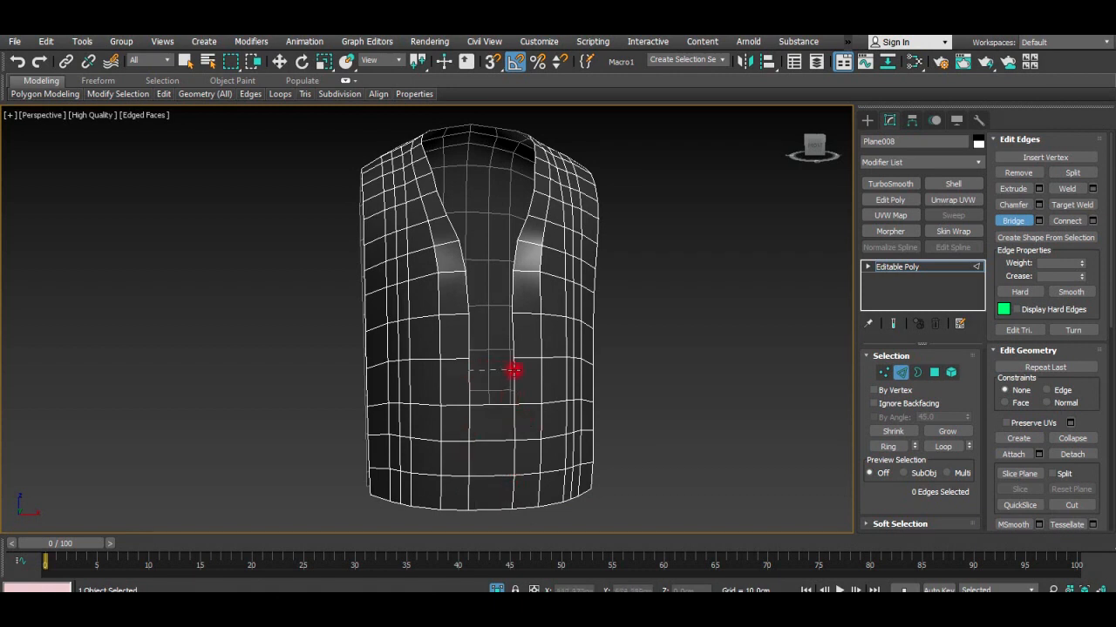
pyautogui.click(517, 297)
pyautogui.click(463, 254)
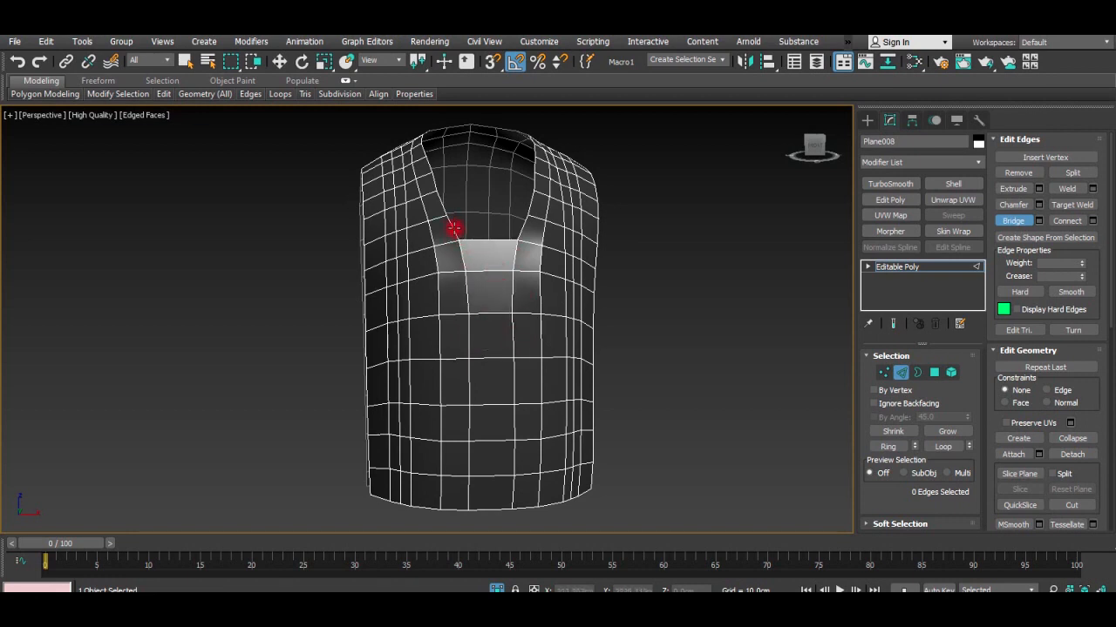
# Move the two top corner vertices of the bridged front panel inward to narrow the base of the neckline.
pyautogui.press('w')
pyautogui.press('1')
pyautogui.scroll(3, 462, 242)
pyautogui.click(473, 241)
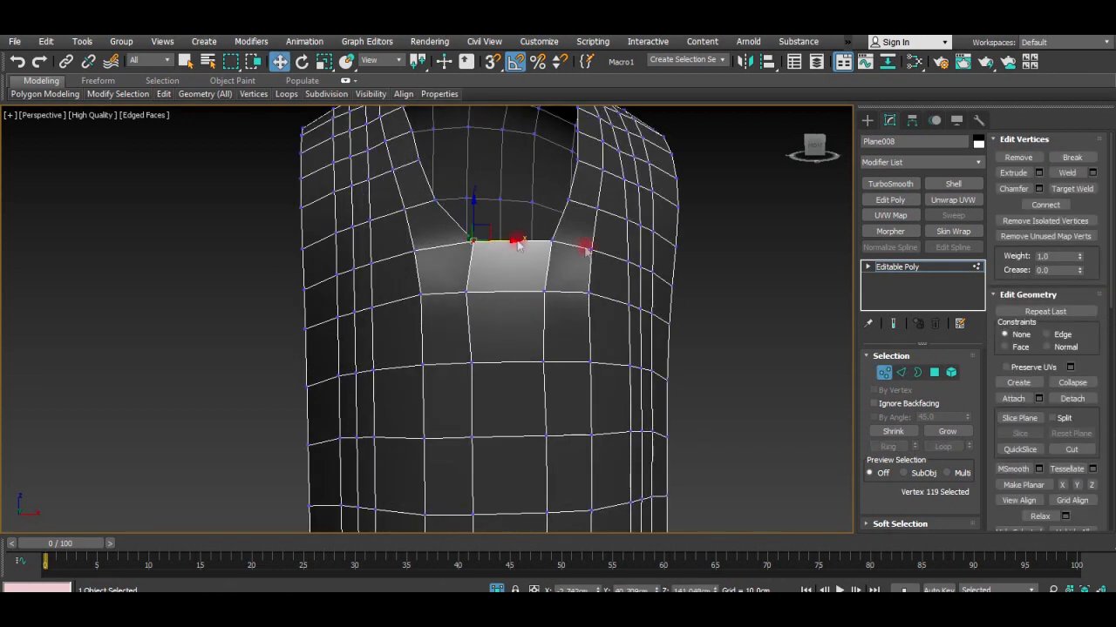
pyautogui.keyDown('alt'); pyautogui.moveTo(558, 242); pyautogui.dragTo(554, 281, button='middle'); pyautogui.keyUp('alt')
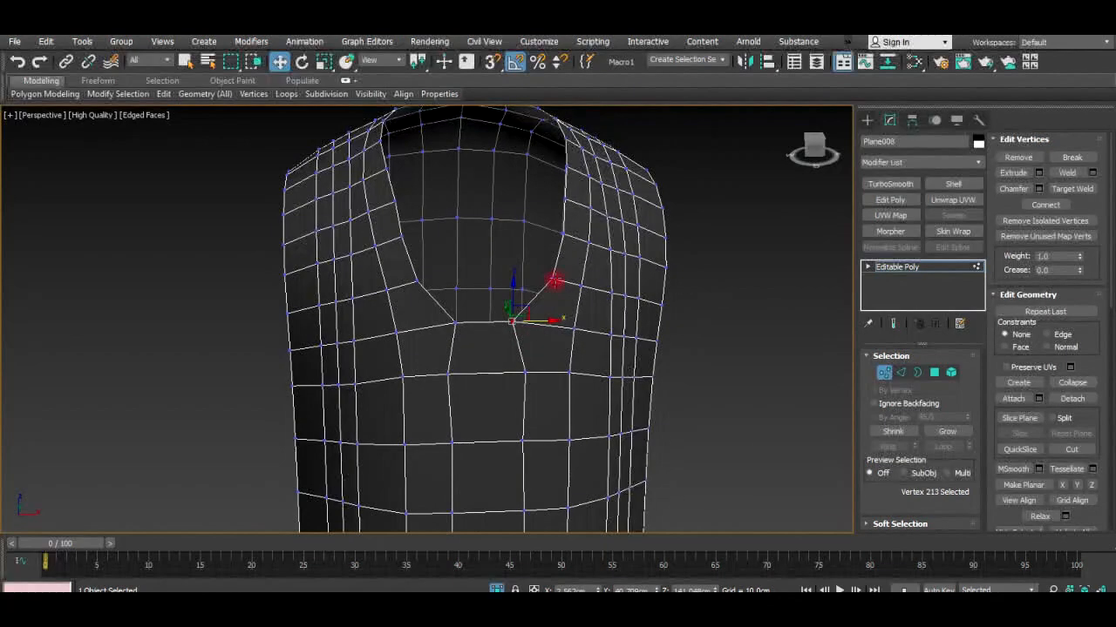
# Scale the two neckline vertices above the bridged panel closer together along X, to about 90%, in the front view.
pyautogui.hotkey('alt', 'w')
pyautogui.hotkey('alt', 'w')
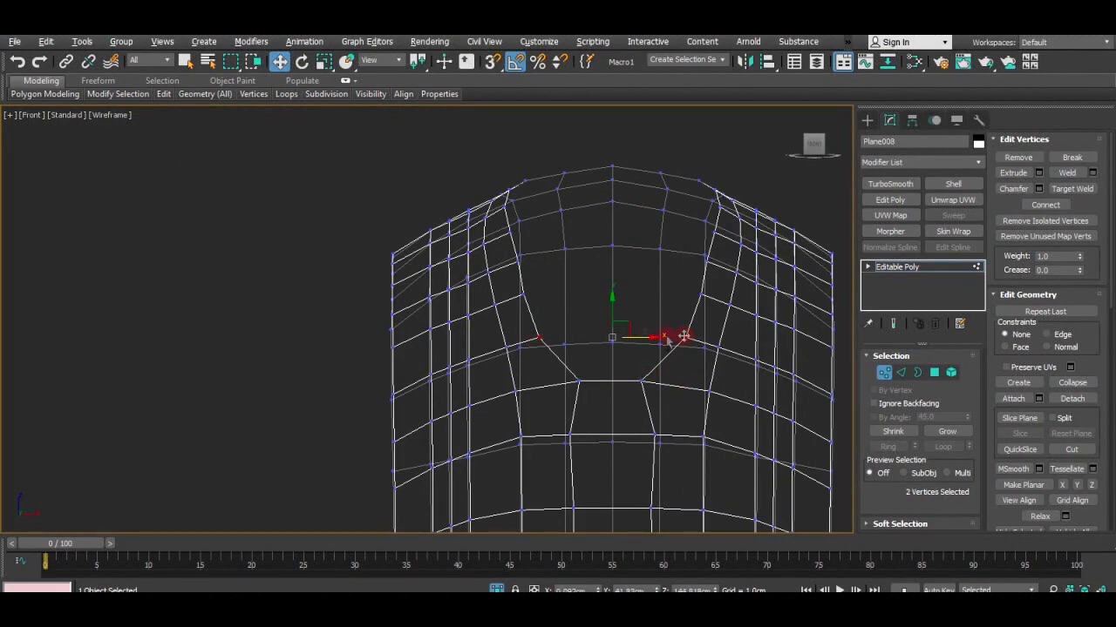
pyautogui.press('r')
pyautogui.moveTo(630, 332); pyautogui.dragTo(645, 339)
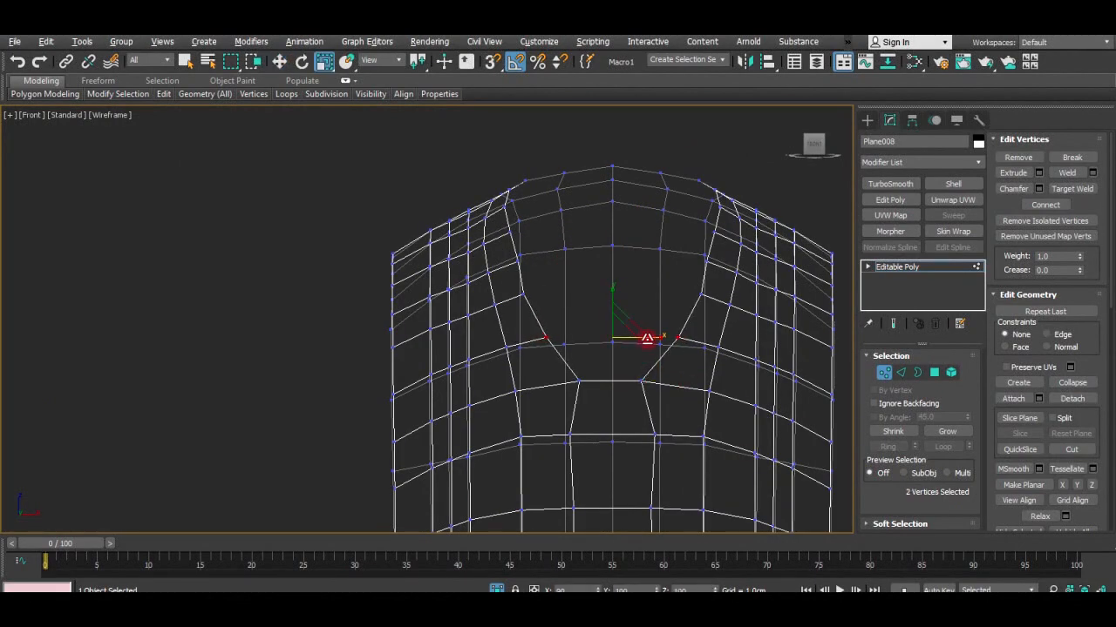
pyautogui.scroll(-4, 646, 338)
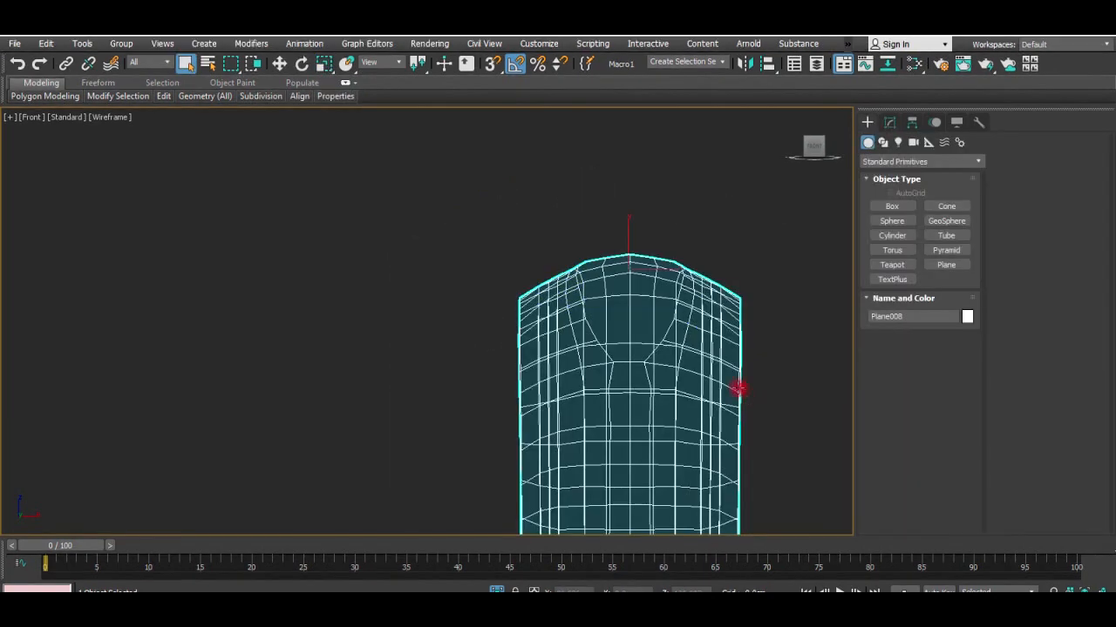
# Examine the neckline and front panel of the vest copy from several angles.
pyautogui.moveTo(722, 374); pyautogui.dragTo(573, 316, button='middle')
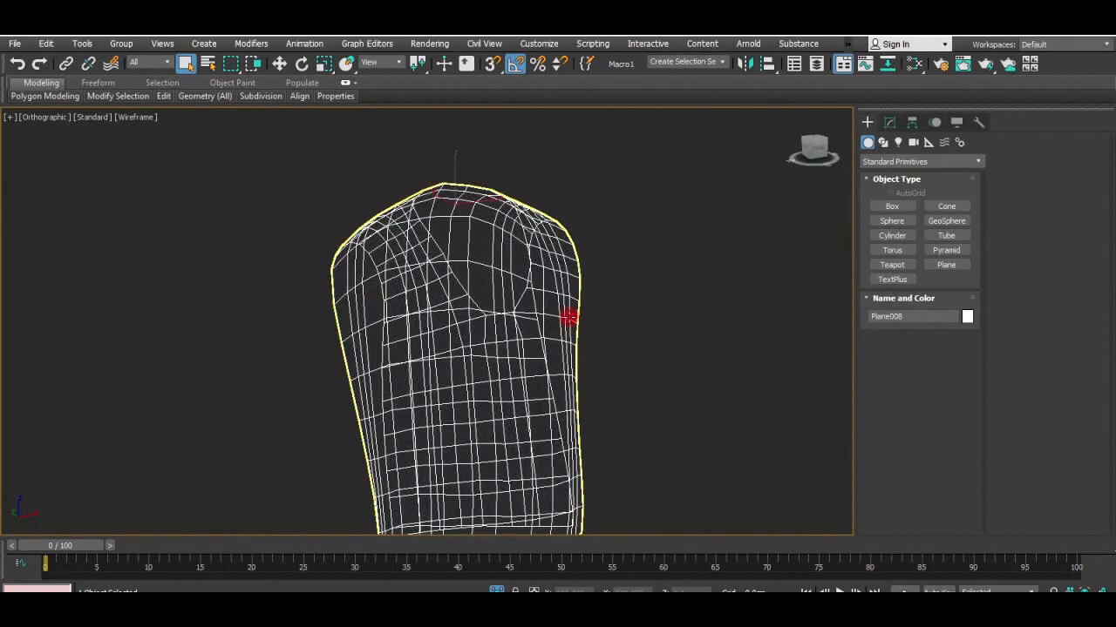
pyautogui.hotkey('alt', 'w')
pyautogui.click(650, 438)
pyautogui.hotkey('alt', 'w')
pyautogui.moveTo(650, 438)
pyautogui.keyDown('alt'); pyautogui.mouseDown(button='middle')
pyautogui.moveTo(515, 270)
pyautogui.moveTo(446, 288)
pyautogui.moveTo(518, 277)
pyautogui.mouseUp(button='middle'); pyautogui.keyUp('alt')
pyautogui.scroll(-3, 600, 389)
pyautogui.hotkey('alt', 'w')
pyautogui.click(654, 244)
pyautogui.hotkey('alt', 'w')
pyautogui.click(800, 161)
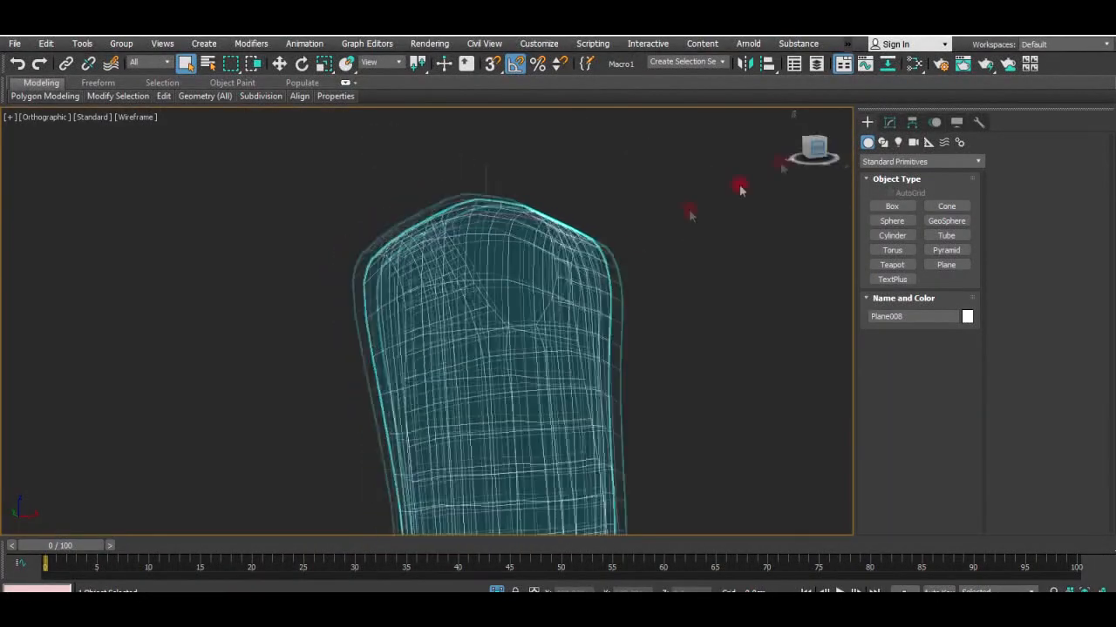
# Scale the two neckline base vertices and the pair directly below them closer together along X with the Edge constraint.
pyautogui.press('1')
pyautogui.scroll(5, 629, 351)
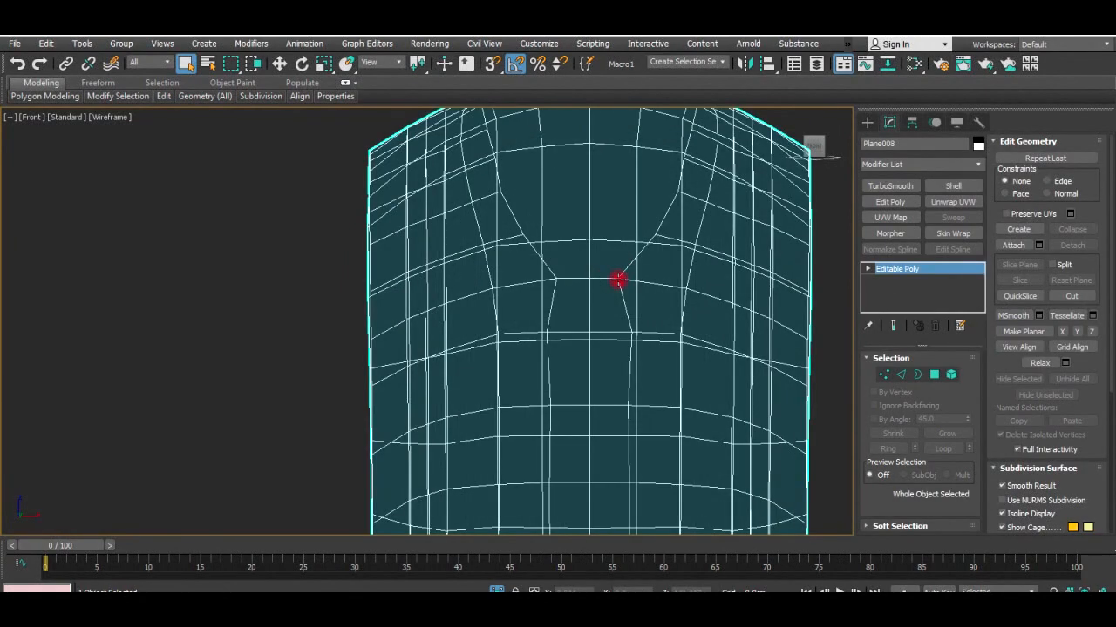
pyautogui.press('1')
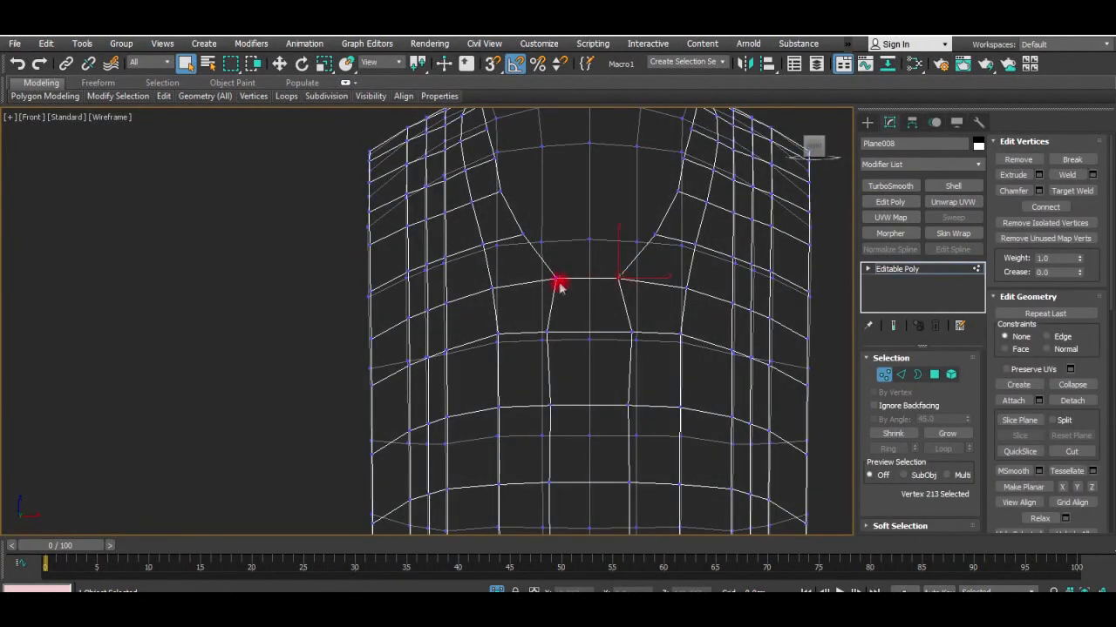
pyautogui.press('r')
pyautogui.moveTo(630, 276); pyautogui.dragTo(518, 339)
pyautogui.click(547, 333)
pyautogui.keyDown('ctrl'); pyautogui.click(641, 334); pyautogui.keyUp('ctrl')
pyautogui.moveTo(652, 342); pyautogui.dragTo(609, 332)
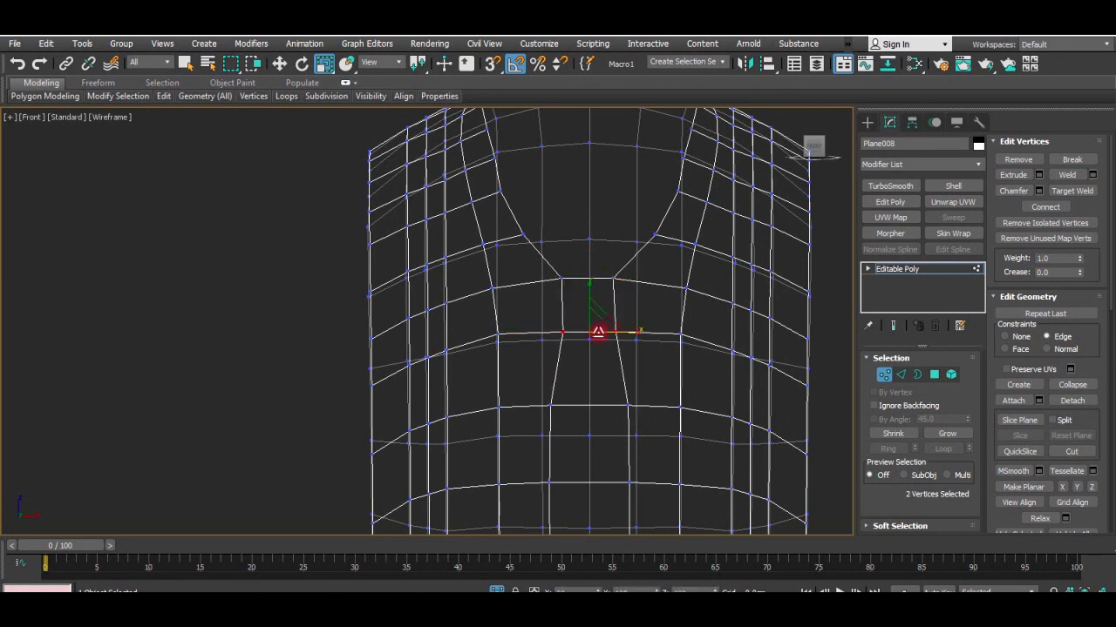
# Shift the left vertex column of the bridged front panel, from below the chest to the hem, inward along X.
pyautogui.scroll(-2, 567, 261)
pyautogui.click(549, 301)
pyautogui.keyDown('ctrl'); pyautogui.click(547, 356); pyautogui.keyUp('ctrl')
pyautogui.keyDown('ctrl'); pyautogui.click(549, 505); pyautogui.keyUp('ctrl')
pyautogui.moveTo(549, 505); pyautogui.dragTo(557, 374, button='middle')
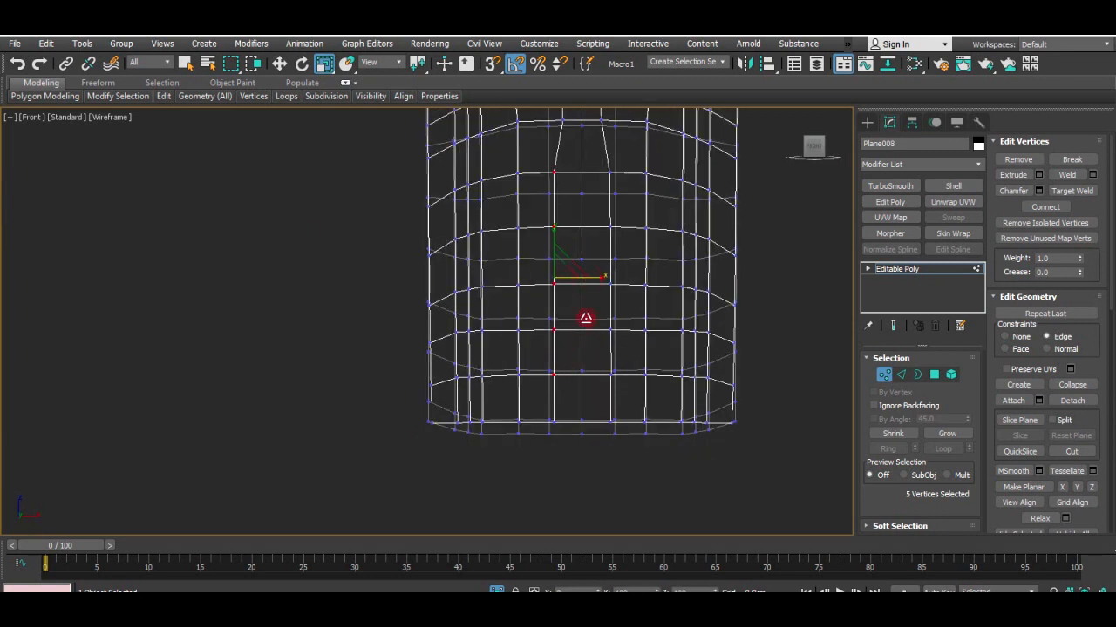
pyautogui.press('w')
pyautogui.moveTo(581, 278); pyautogui.dragTo(592, 277)
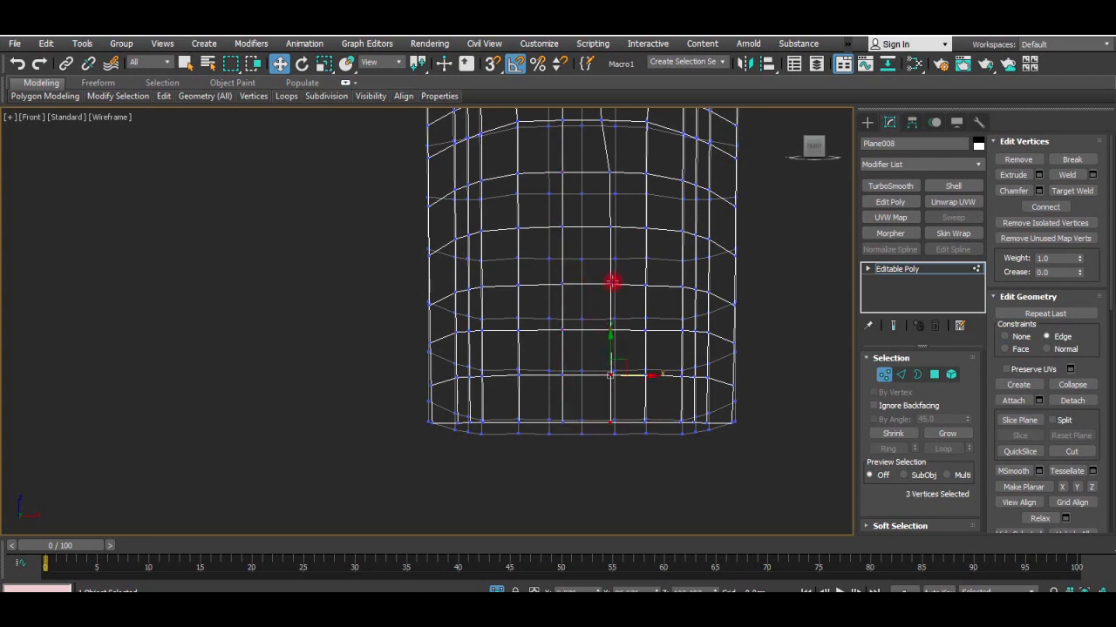
# Shift the six vertices of the front panel's right column slightly inward along X.
pyautogui.keyDown('ctrl'); pyautogui.click(610, 175); pyautogui.keyUp('ctrl')
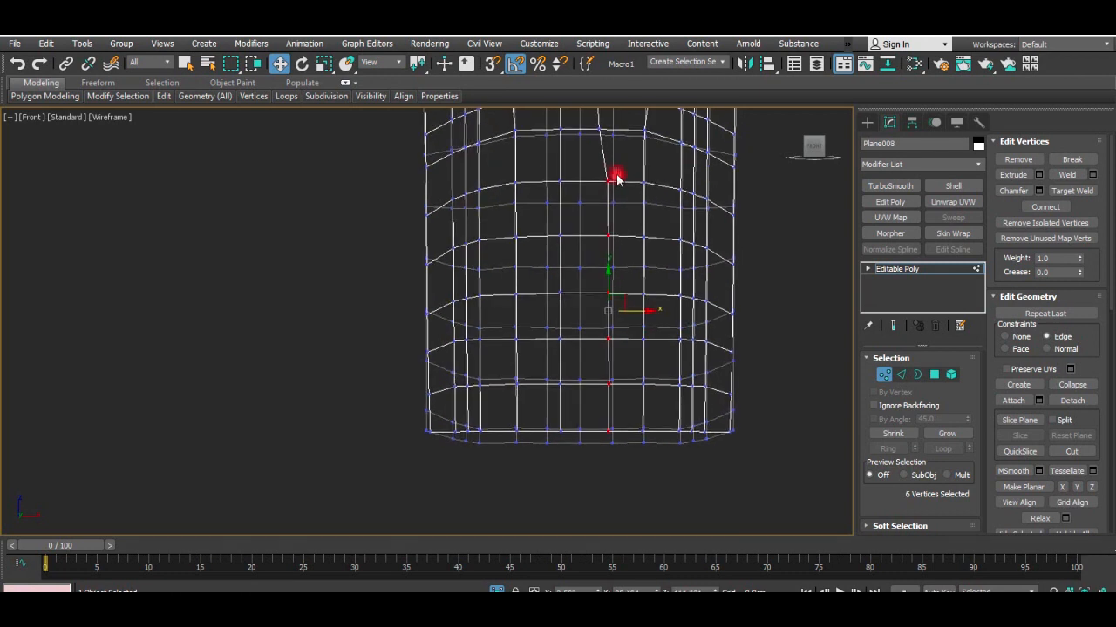
pyautogui.press('r')
pyautogui.press('w')
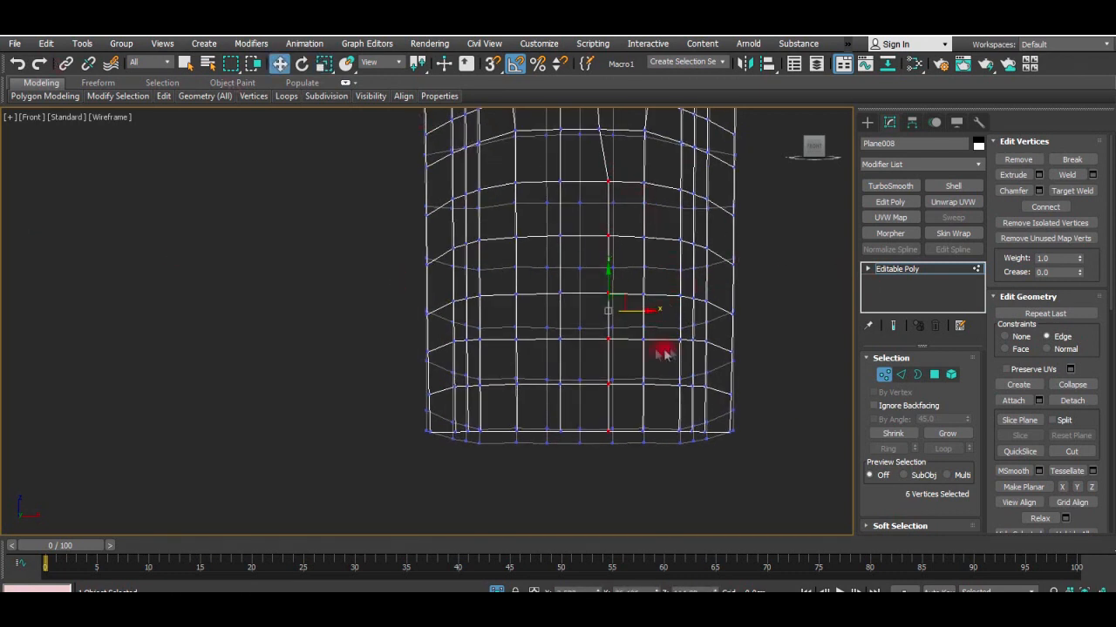
pyautogui.moveTo(645, 310); pyautogui.dragTo(641, 310)
# Try to bridge a pair of edges across the left side opening below the armhole.
pyautogui.scroll(-3, 699, 302)
pyautogui.moveTo(649, 152); pyautogui.dragTo(625, 269, button='middle')
pyautogui.scroll(4, 625, 270)
pyautogui.hotkey('alt', 'w')
pyautogui.middleClick(749, 368)
pyautogui.hotkey('alt', 'w')
pyautogui.keyDown('alt'); pyautogui.moveTo(750, 369); pyautogui.dragTo(550, 352, button='middle'); pyautogui.keyUp('alt')
pyautogui.press('2')
pyautogui.click(466, 357)
pyautogui.keyDown('ctrl'); pyautogui.click(402, 327); pyautogui.keyUp('ctrl')
pyautogui.click(1013, 223)
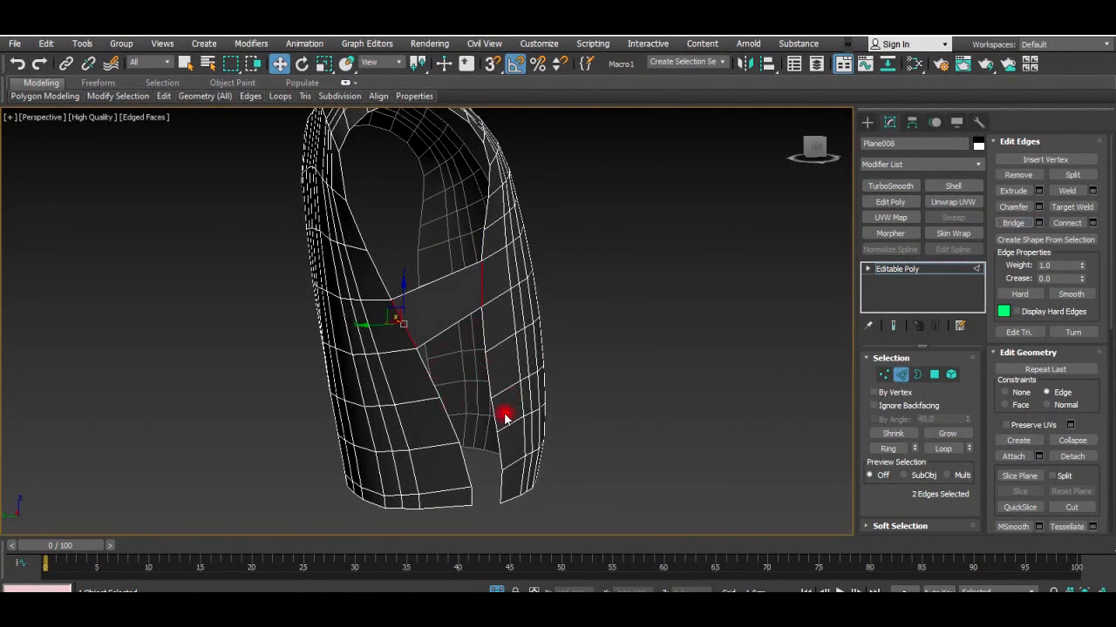
# Try removing the horizontal edge loop just above the hem, and undo both the removal and the skewed side bridge.
pyautogui.click(447, 488)
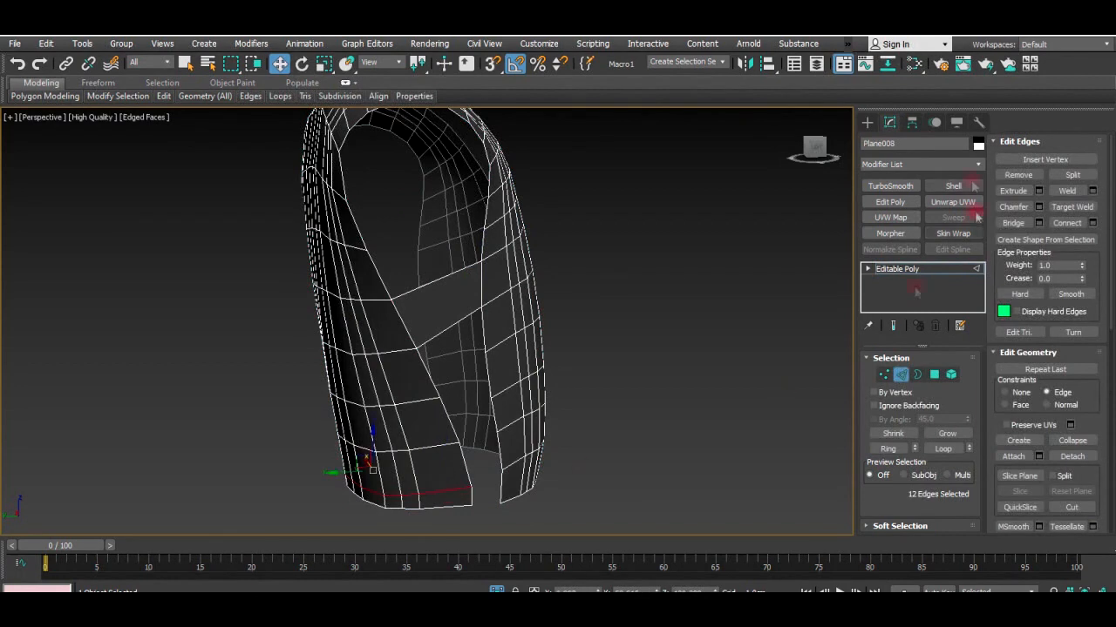
pyautogui.click(1014, 175)
pyautogui.hotkey('ctrl', 'z')
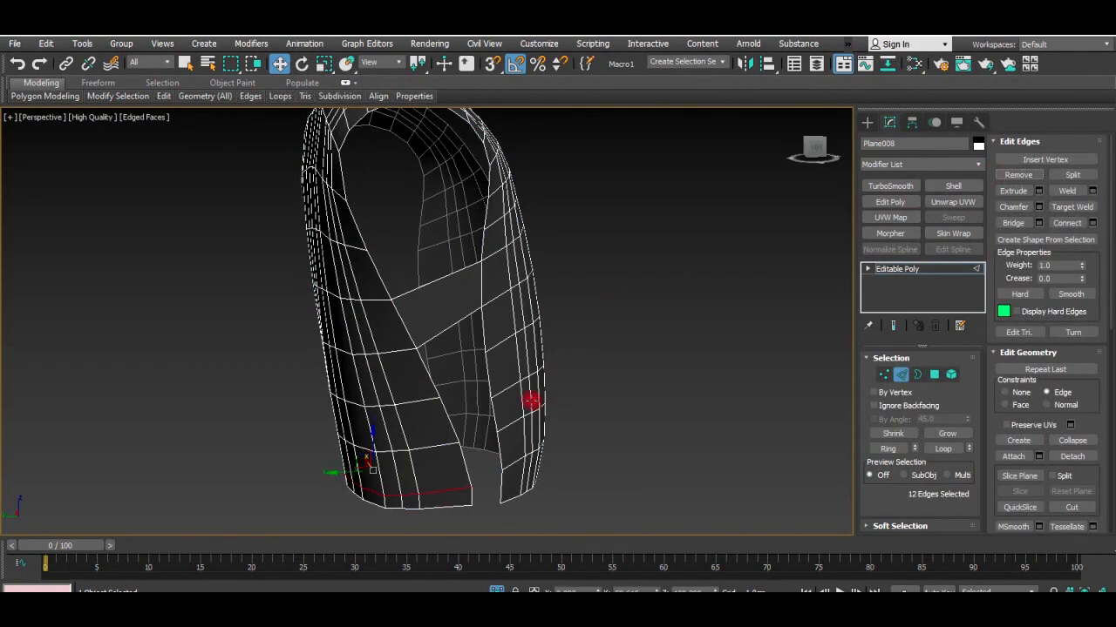
pyautogui.click(380, 278)
pyautogui.hotkey('ctrl', 'z')
pyautogui.hotkey('ctrl', 'z')
# Bridge the level, opposing edges of the left side opening from just below the armhole down to the hem.
pyautogui.click(380, 278)
pyautogui.keyDown('ctrl'); pyautogui.click(485, 289); pyautogui.keyUp('ctrl')
pyautogui.click(1014, 221)
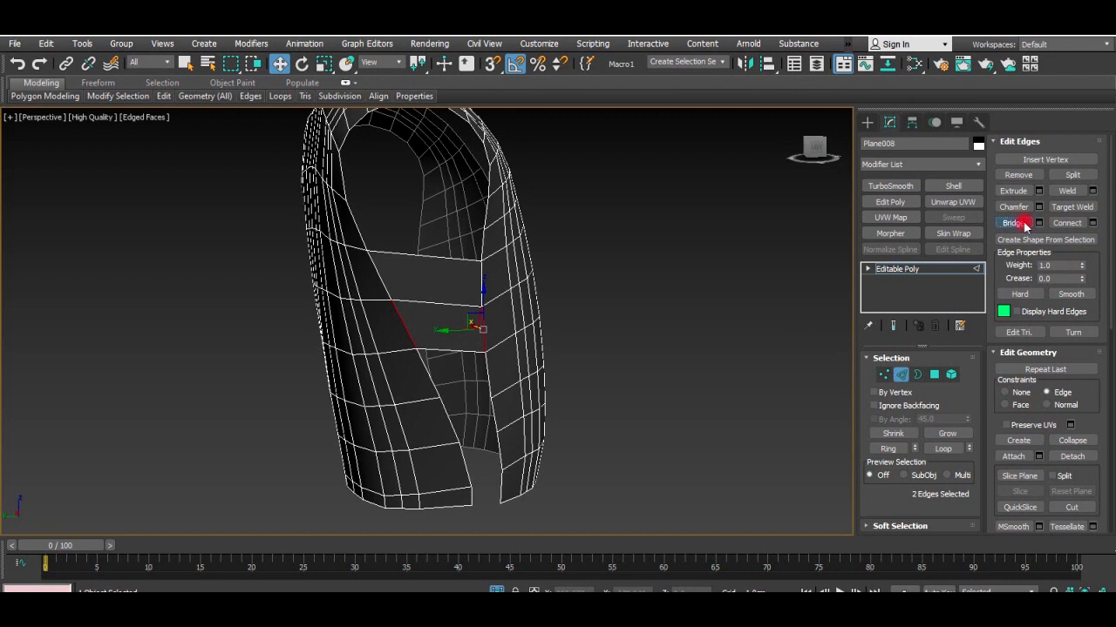
pyautogui.click(428, 375)
pyautogui.click(1035, 223)
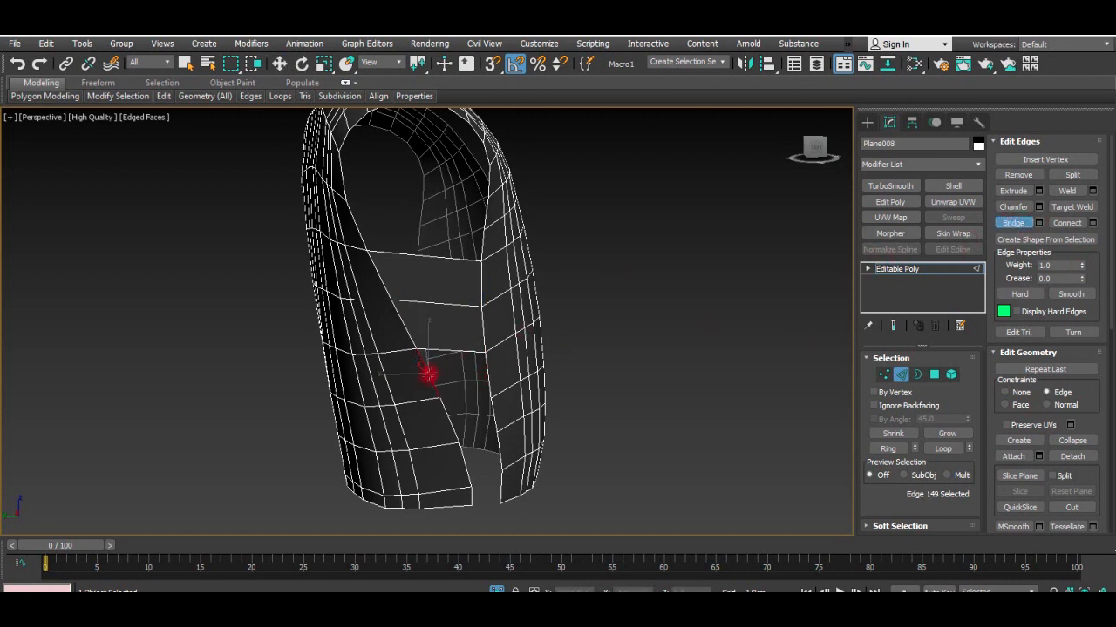
pyautogui.click(491, 380)
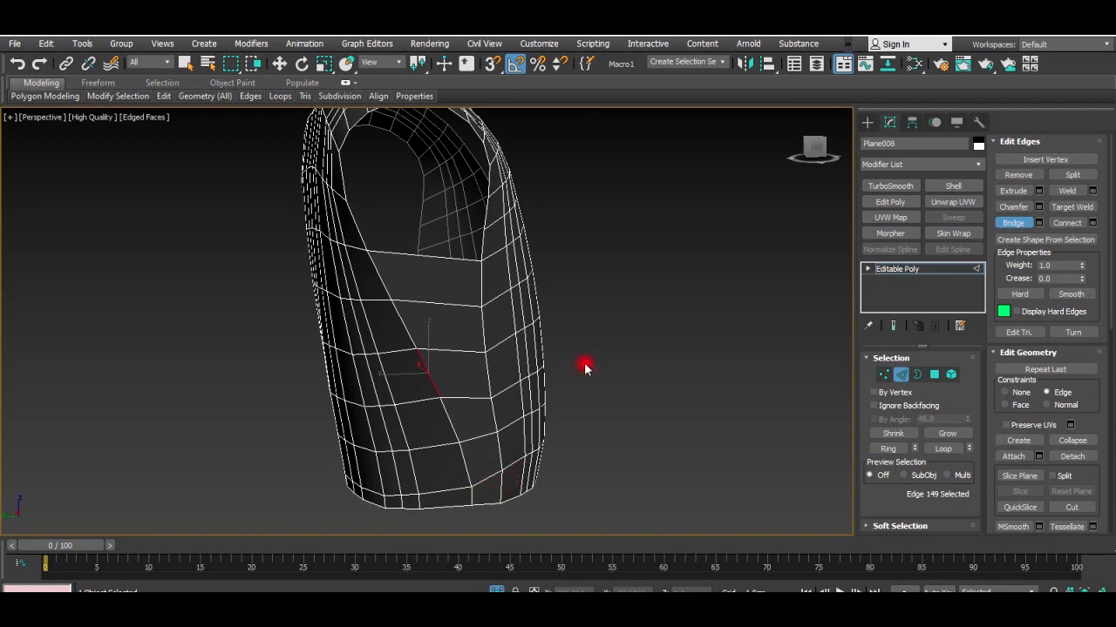
# Examine the bridged side panel of the vest copy in the perspective and right views.
pyautogui.scroll(-3, 585, 366)
pyautogui.press('1')
pyautogui.keyDown('alt'); pyautogui.moveTo(584, 366); pyautogui.dragTo(560, 343, button='middle'); pyautogui.keyUp('alt')
pyautogui.press('2')
pyautogui.hotkey('alt', 'w')
pyautogui.rightClick(224, 453)
pyautogui.hotkey('alt', 'w')
pyautogui.press('z')
pyautogui.scroll(-7, 561, 324)
pyautogui.scroll(2, 554, 340)
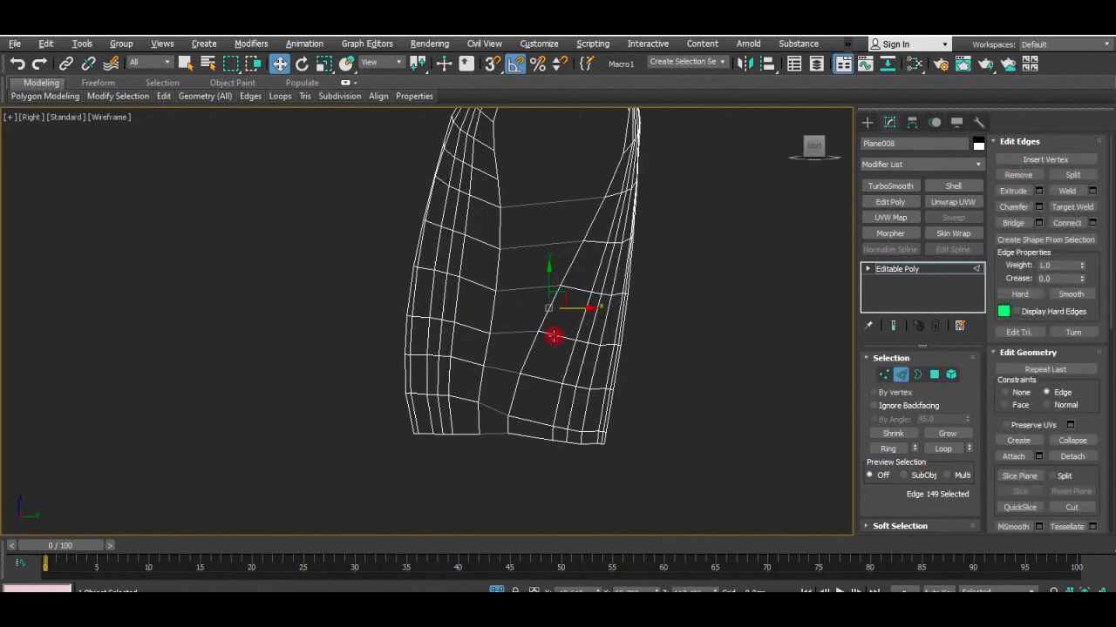
pyautogui.scroll(2, 553, 336)
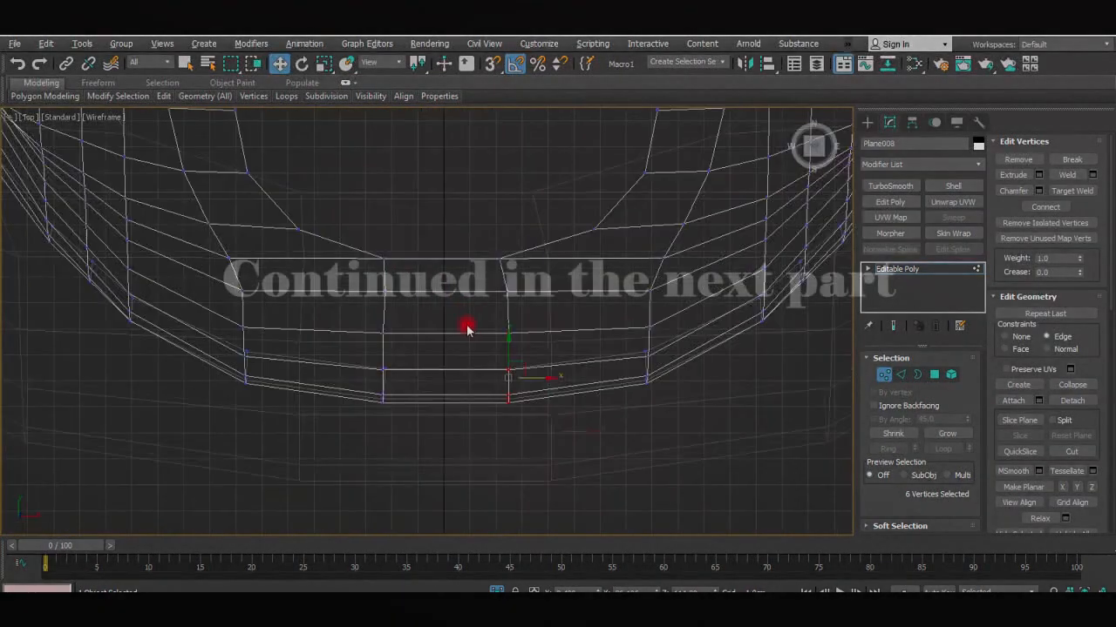